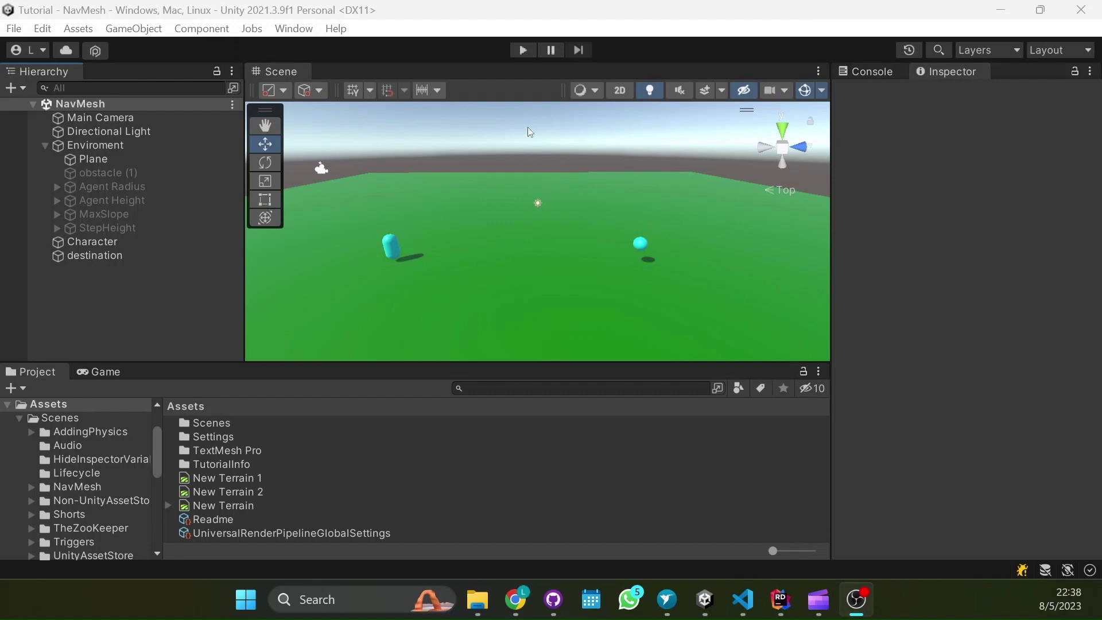
- Open the Navigation window's Bake page with agent radius 0.5, height 2, slope 45, step 0.4
click(160, 327)
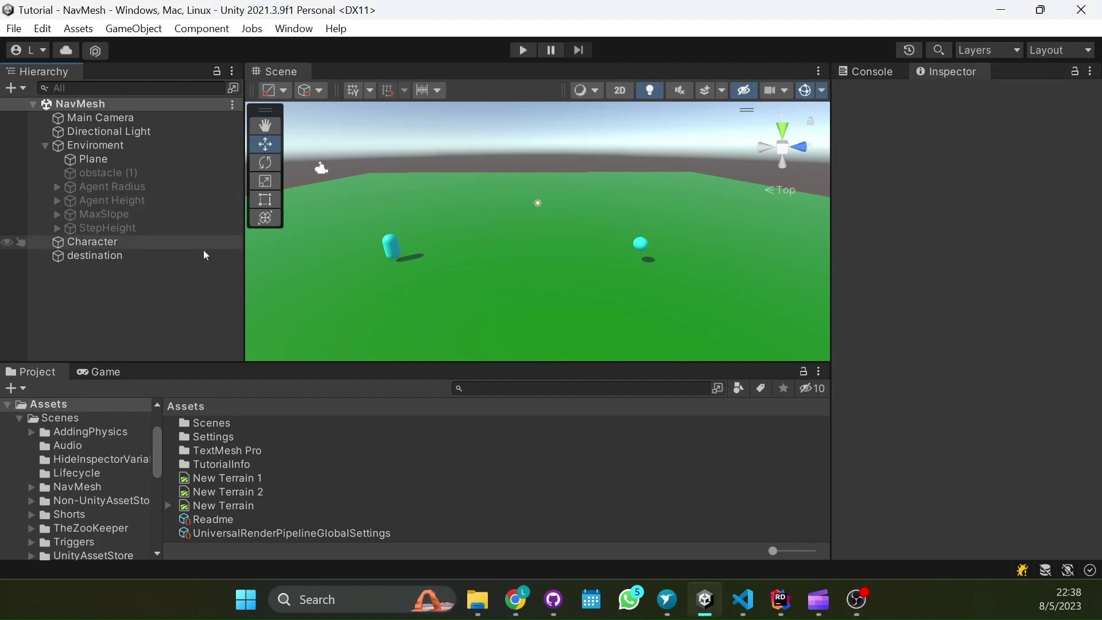
click(294, 28)
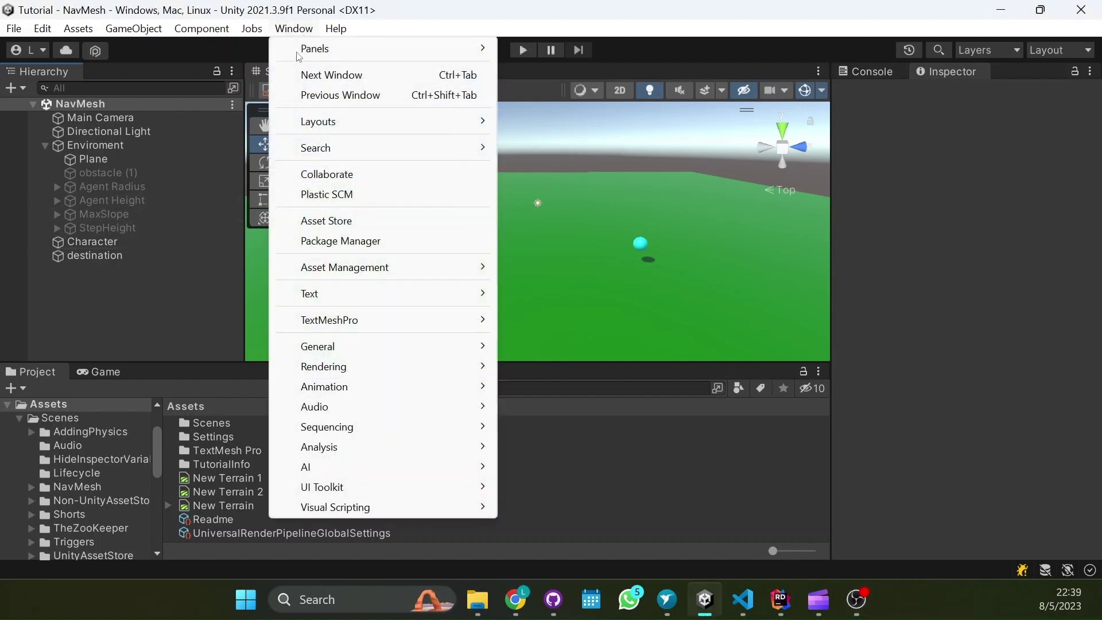
mouse_move(352, 468)
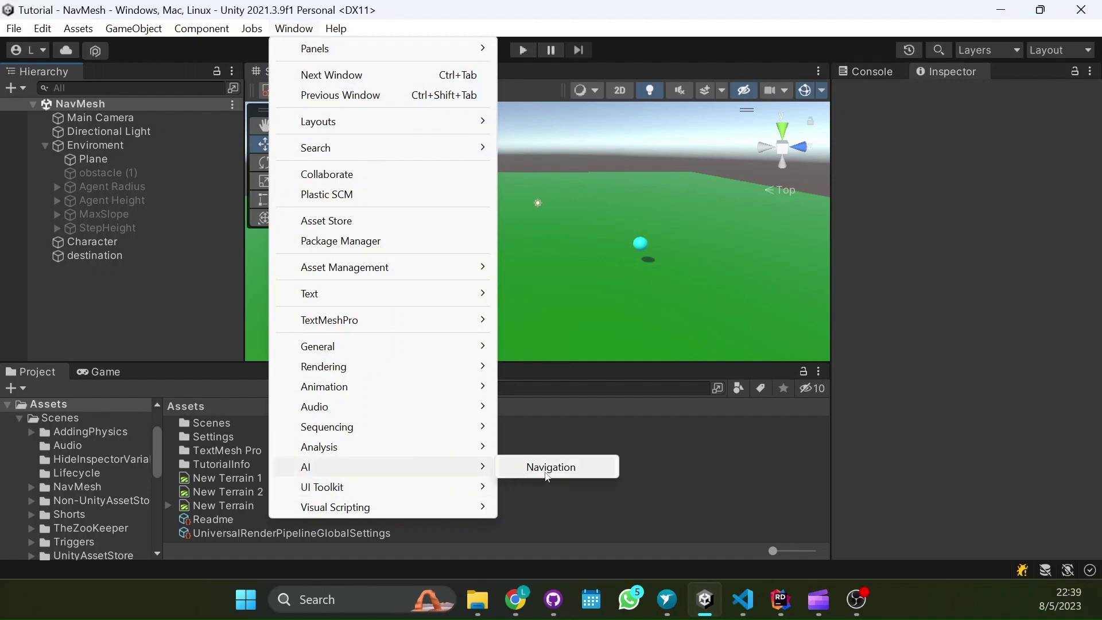
click(543, 467)
click(981, 95)
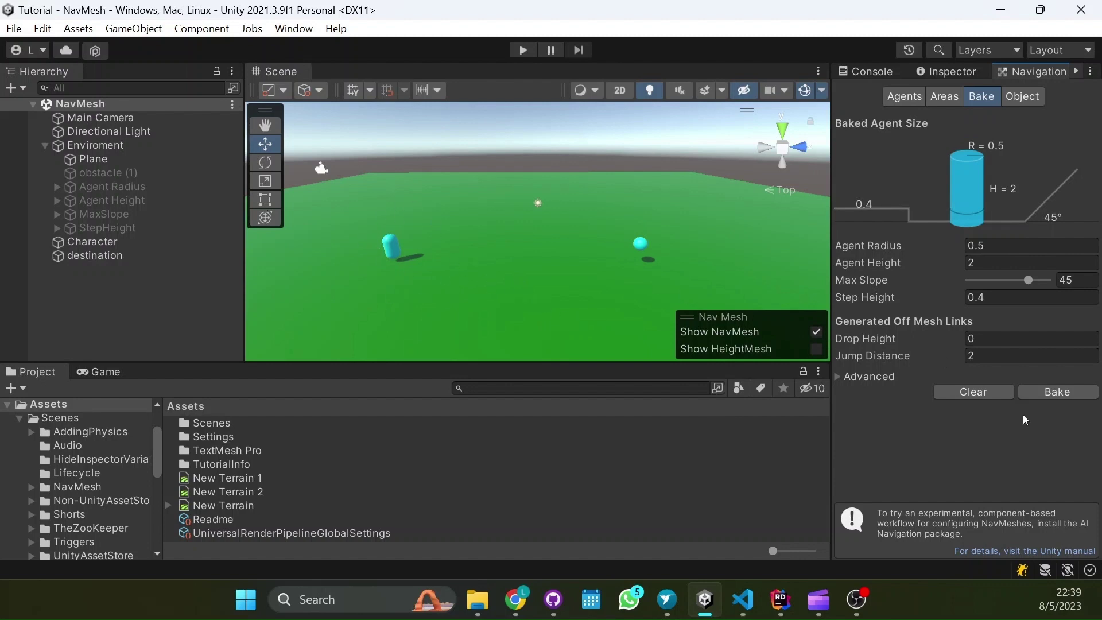
- Run an initial bake, then flag the ground Plane under Enviroment as Navigation Static
click(1062, 394)
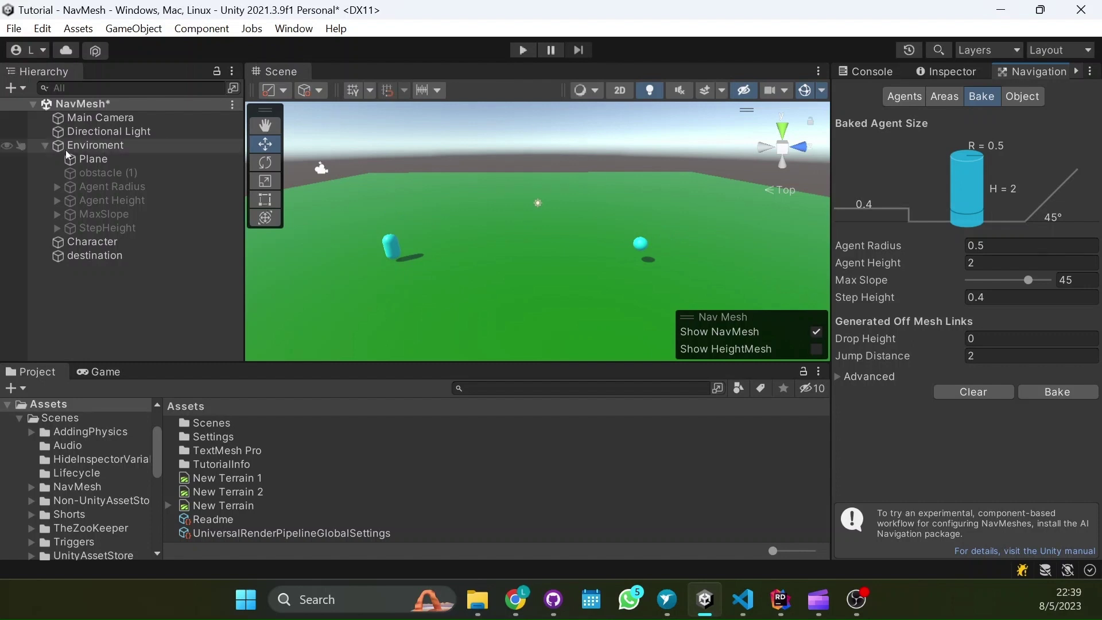
click(91, 145)
click(94, 159)
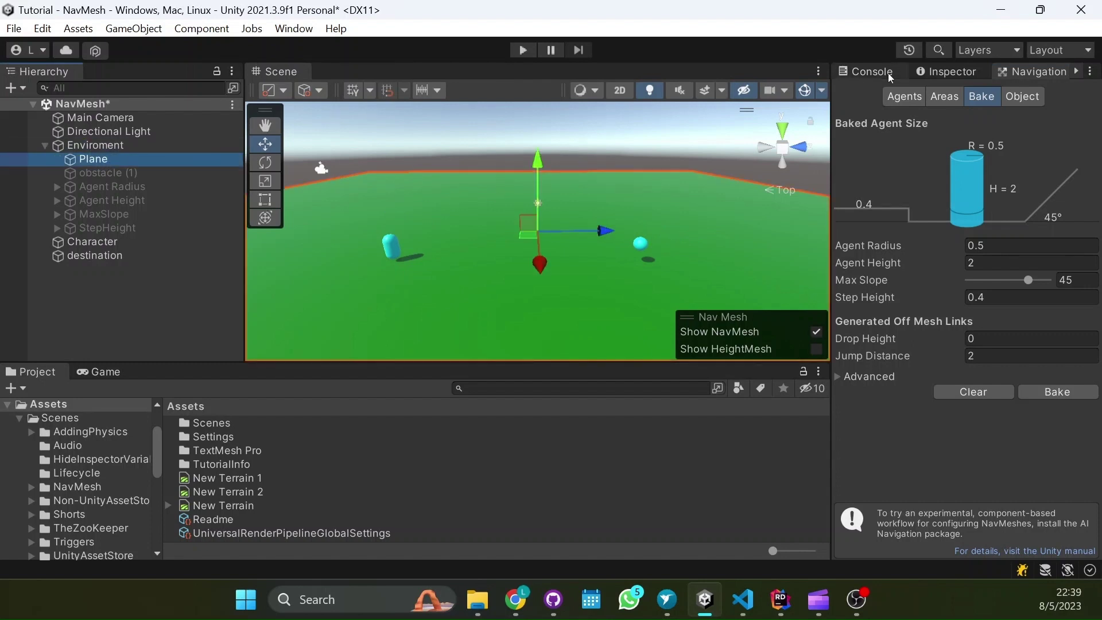
click(929, 75)
click(1082, 95)
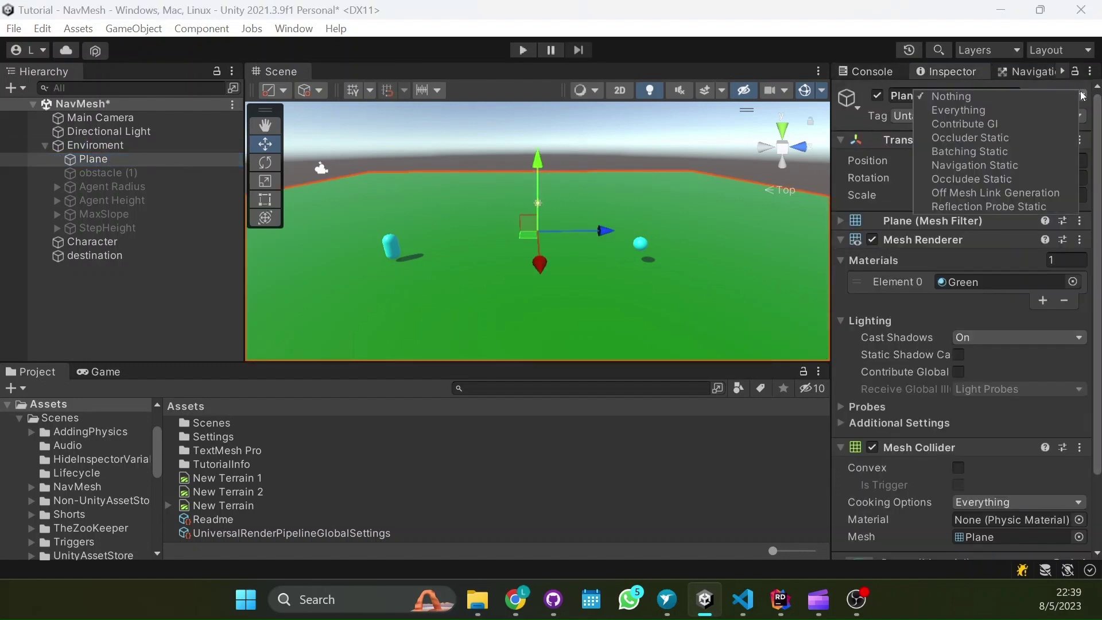
click(1022, 168)
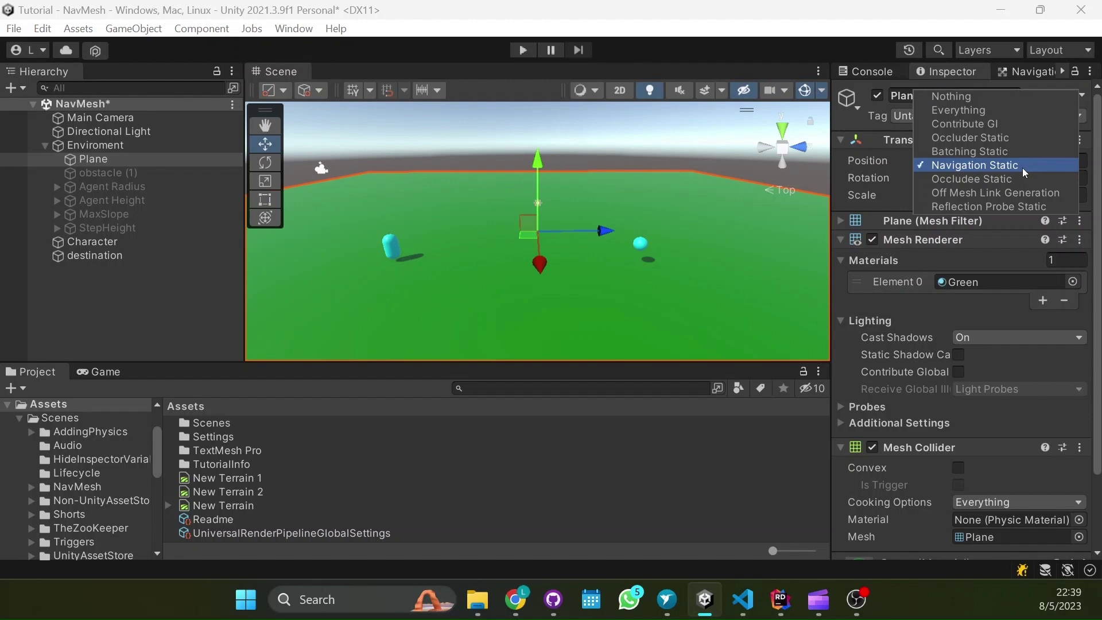
- Bake the NavMesh over the Navigation Static ground Plane
click(105, 330)
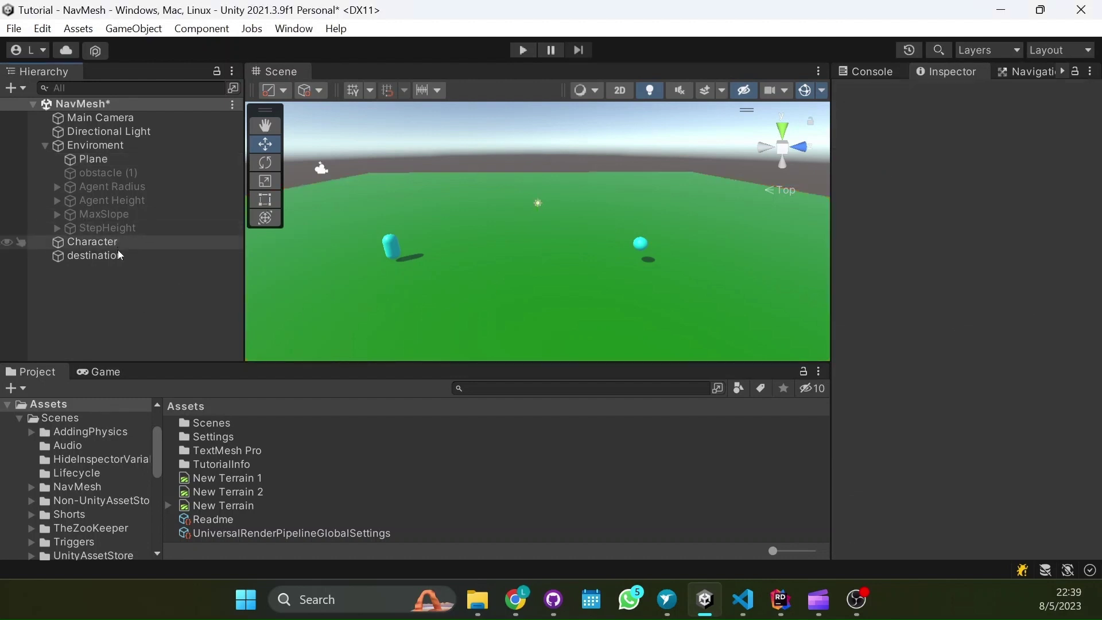
click(1020, 72)
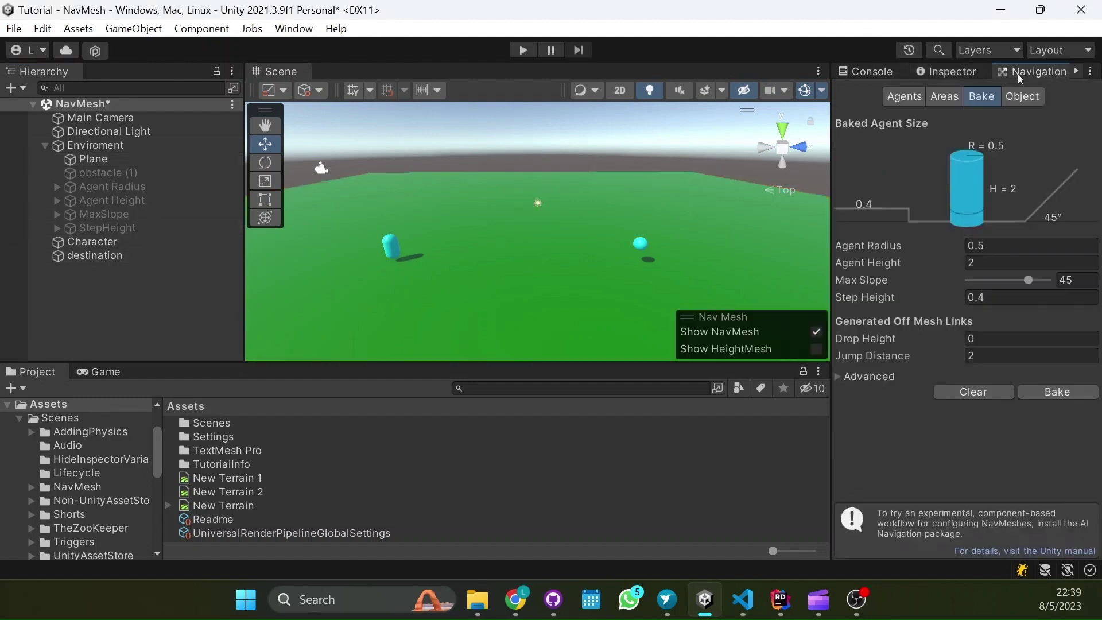
click(1055, 394)
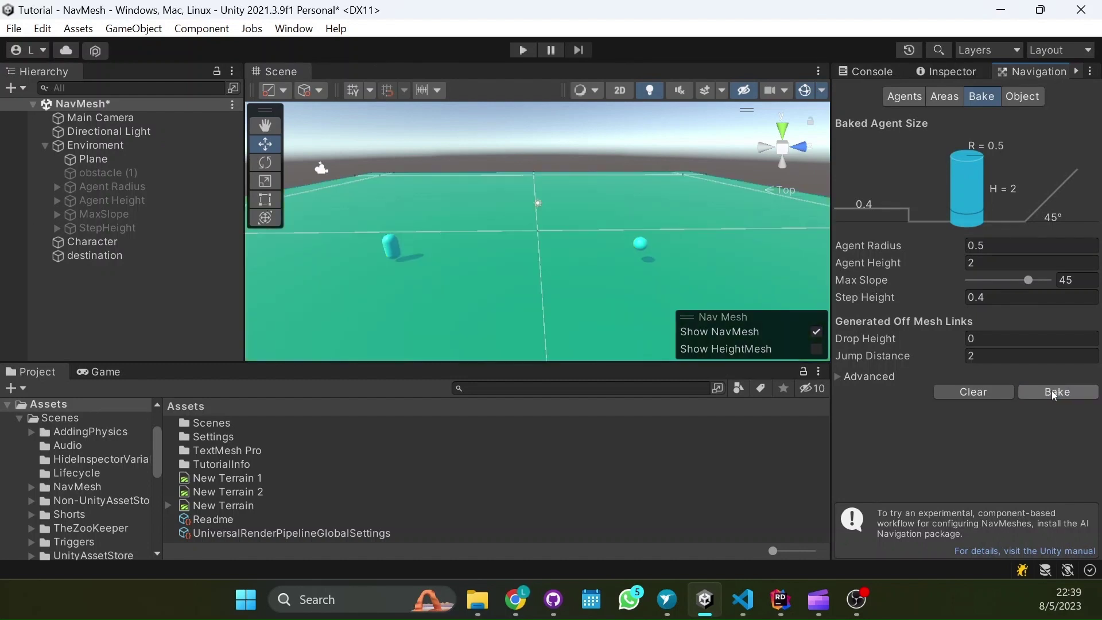
alt+drag(365, 236, 435, 291)
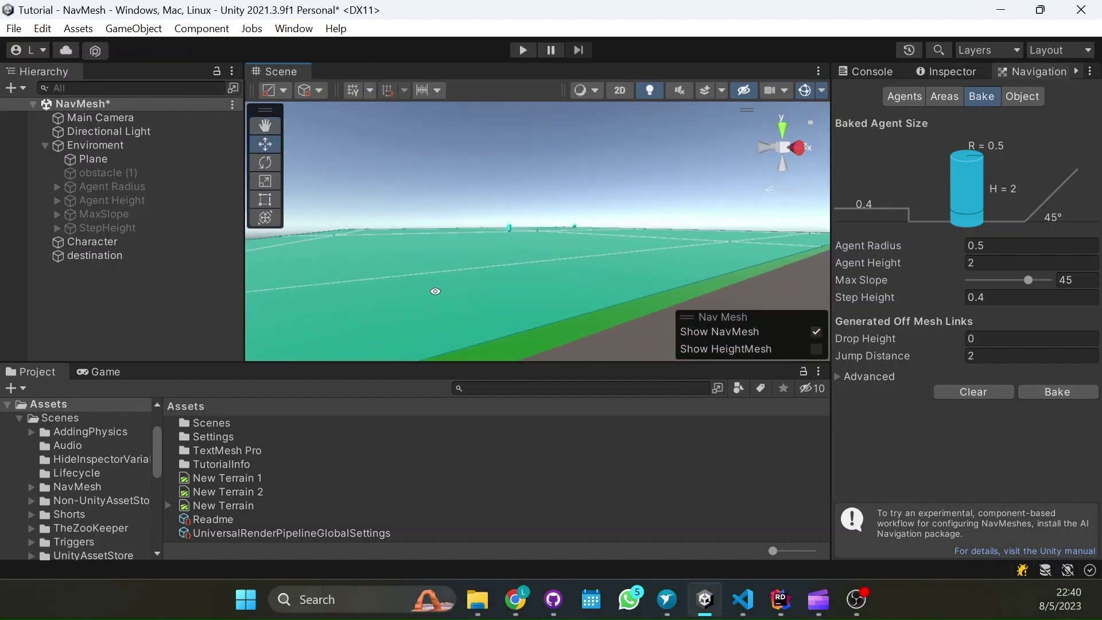
- Frame the Character capsule to view the baked NavMesh beneath it
click(119, 242)
key(f)
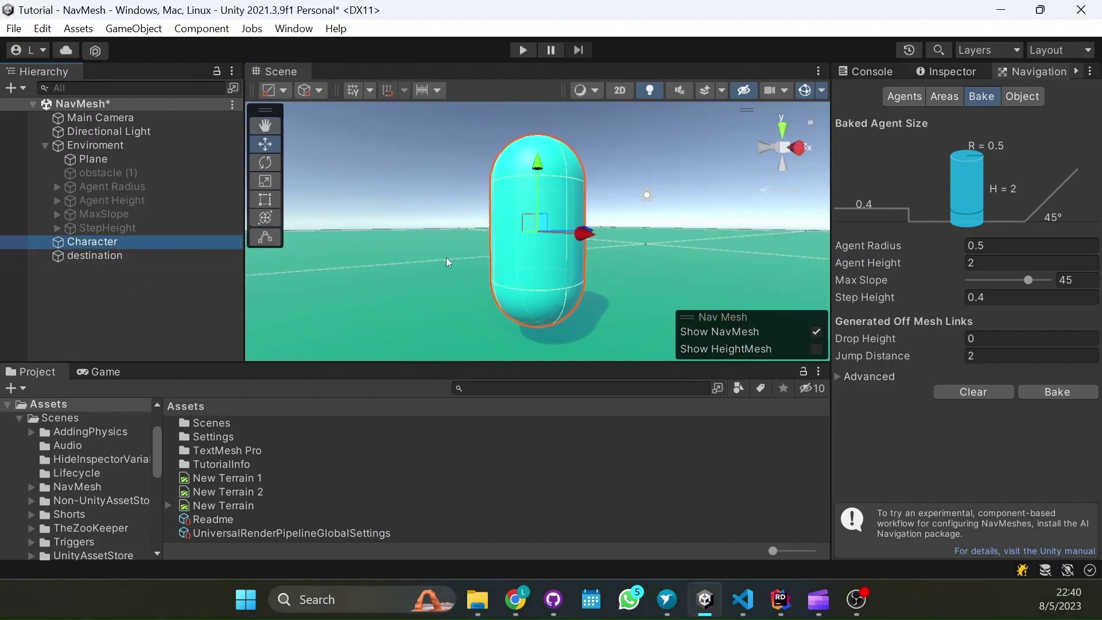
alt+drag(448, 264, 439, 305)
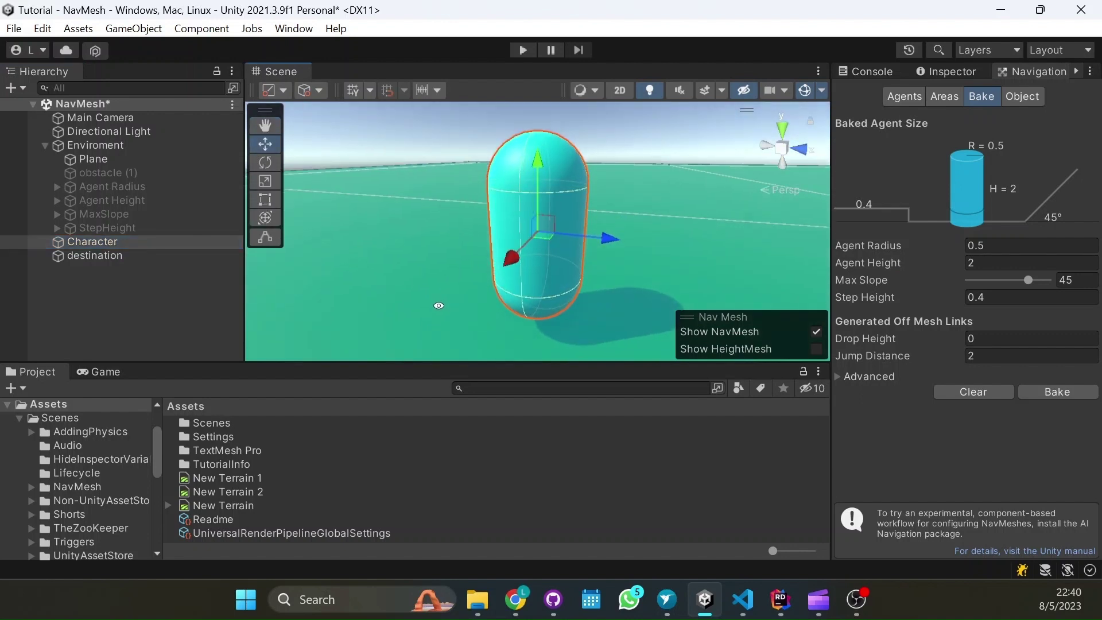
scroll(438, 305, down, 3)
scroll(639, 253, down, 2)
scroll(615, 265, down, 1)
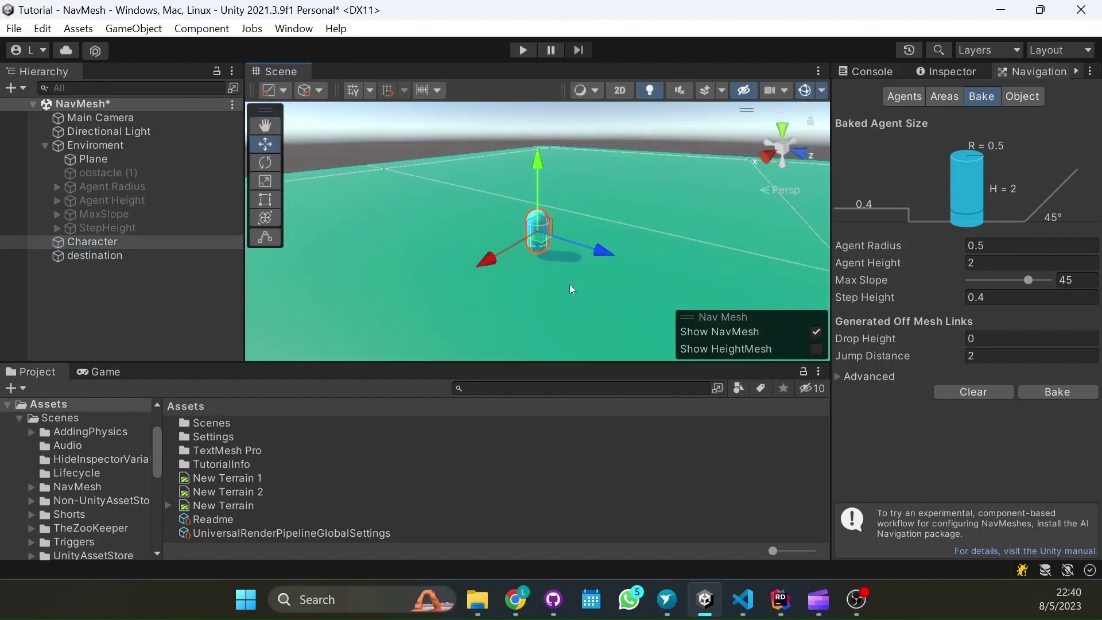
scroll(572, 288, down, 2)
scroll(587, 272, down, 3)
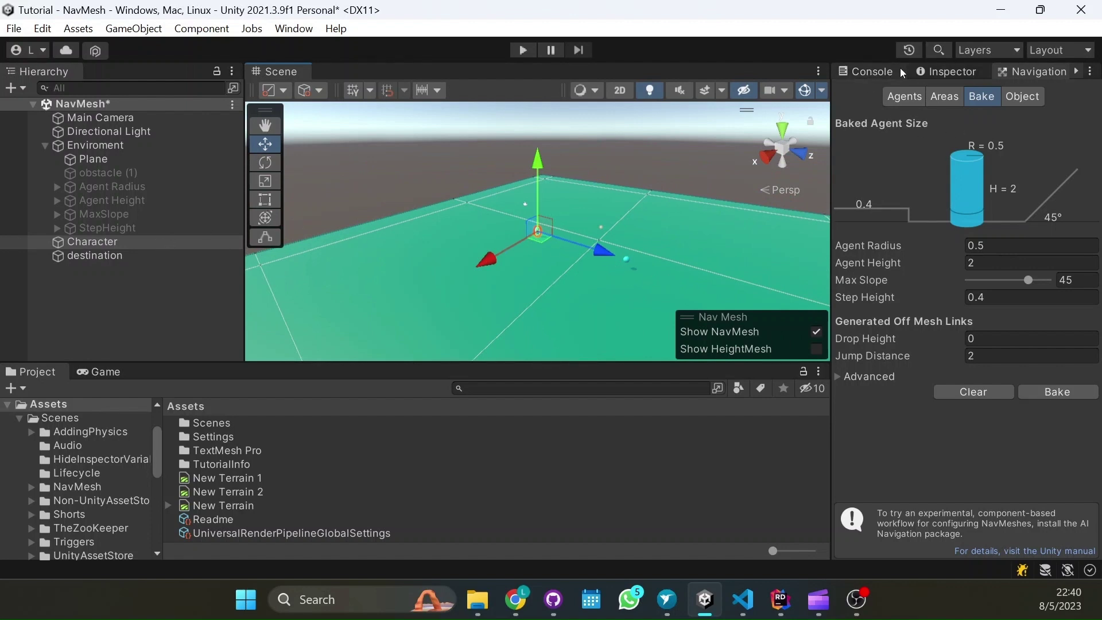
- Add a new script named 'Navigation' to the Character
click(919, 72)
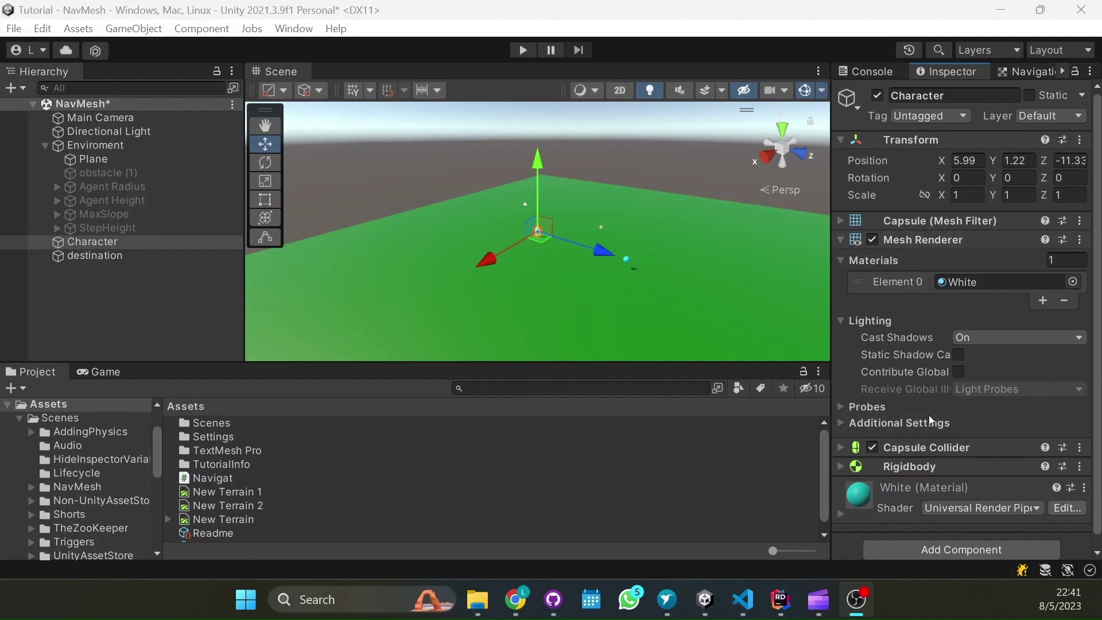
scroll(952, 463, down, 1)
click(957, 537)
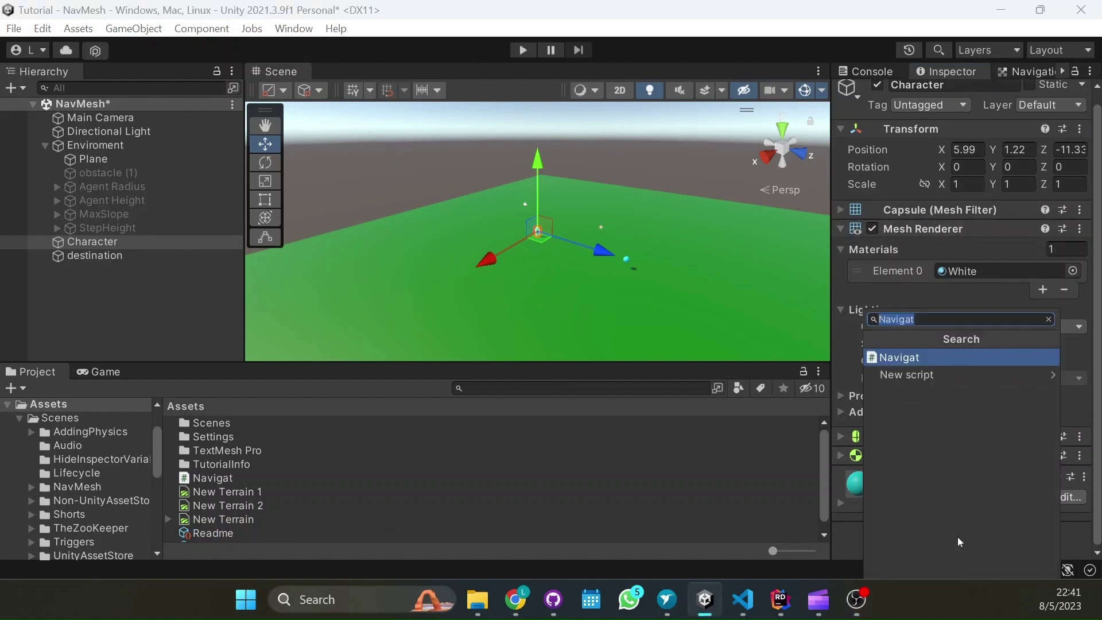
text(Na)
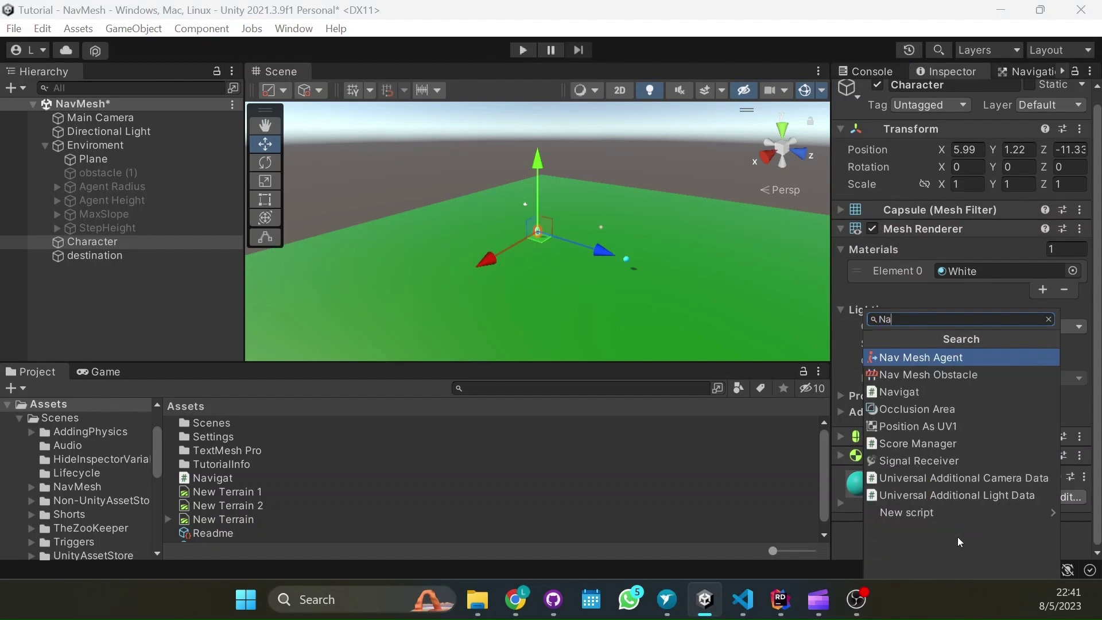
text(vigatio)
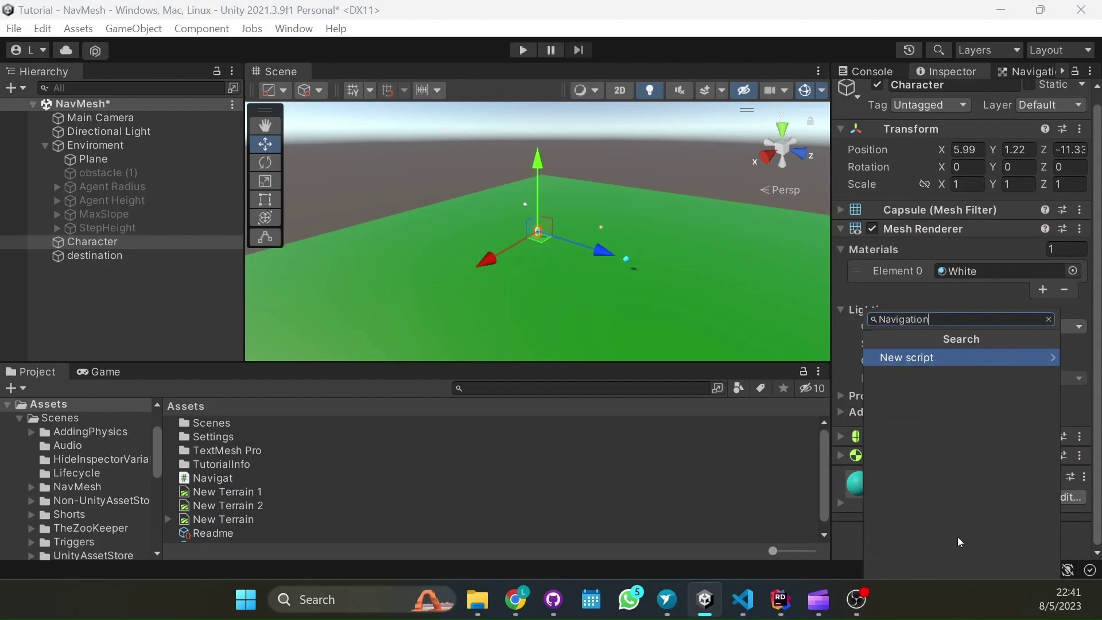
text(n)
key(Return)
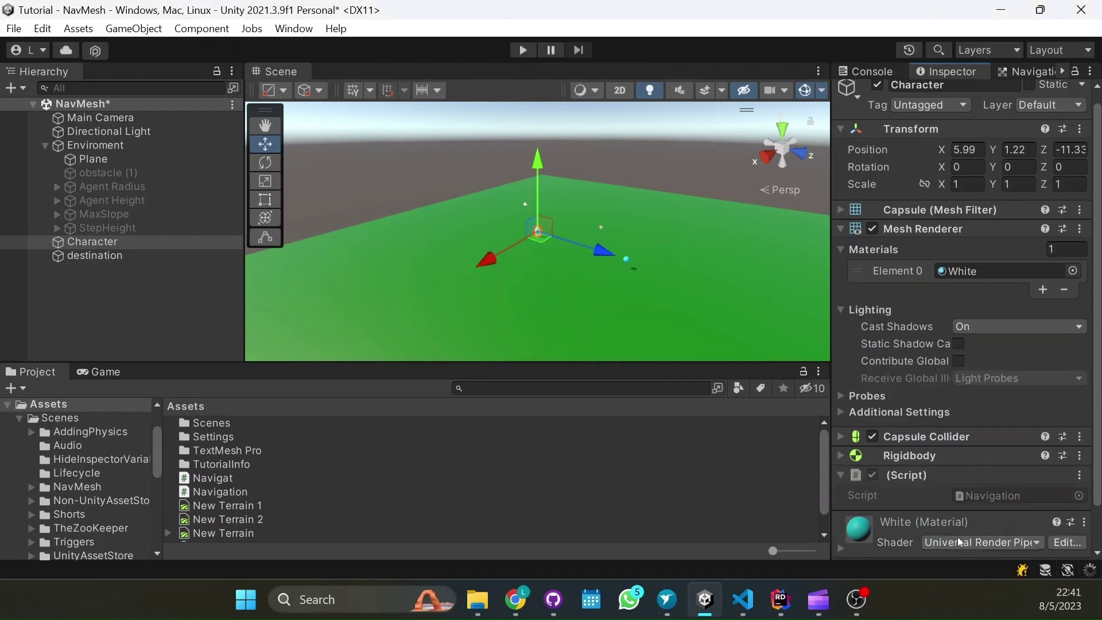
scroll(966, 408, down, 2)
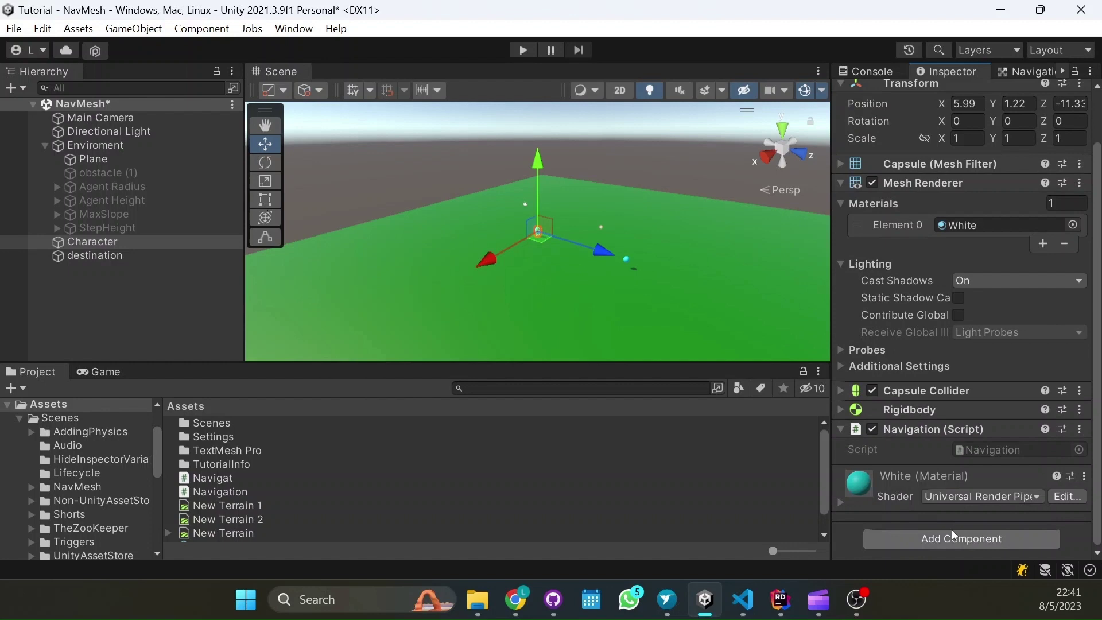
- Add a Nav Mesh Agent component to the Character
click(951, 542)
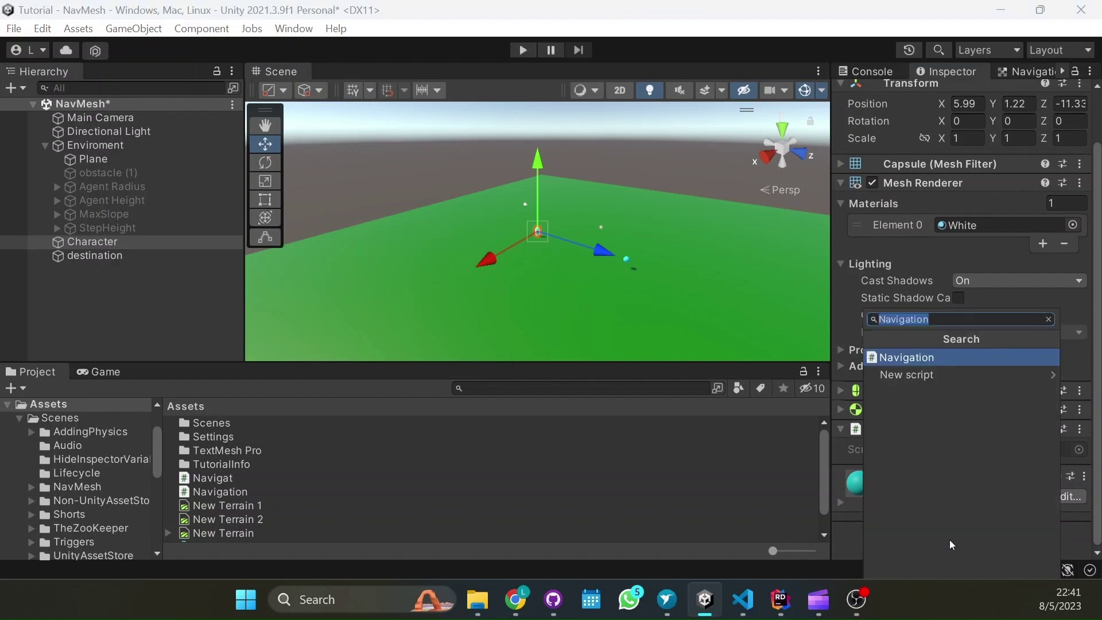
text(Nav)
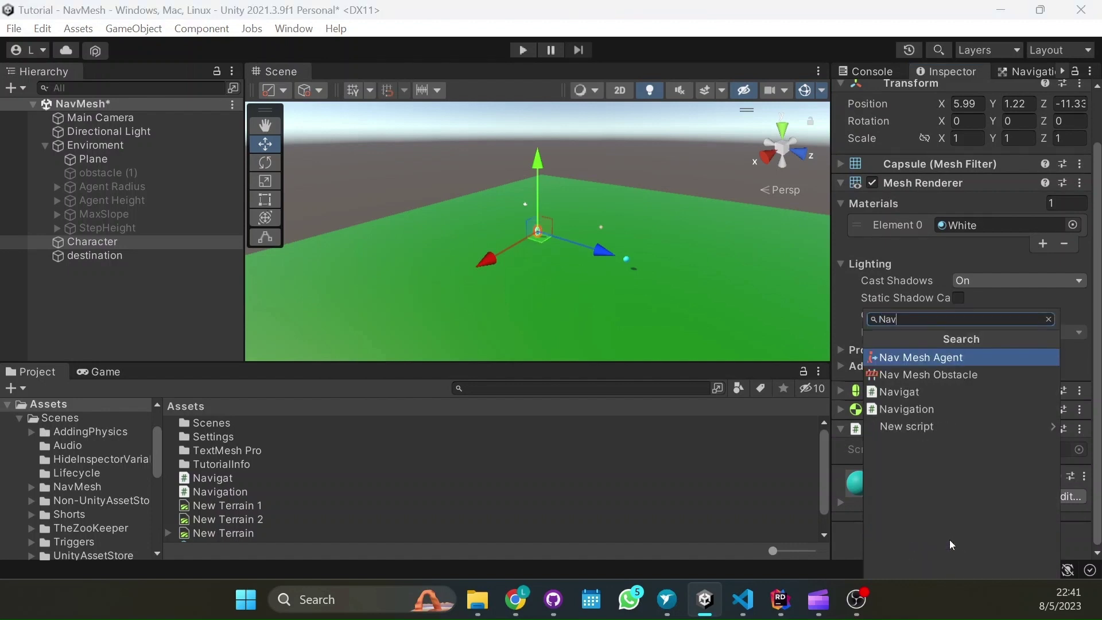
key(Return)
scroll(950, 540, down, 5)
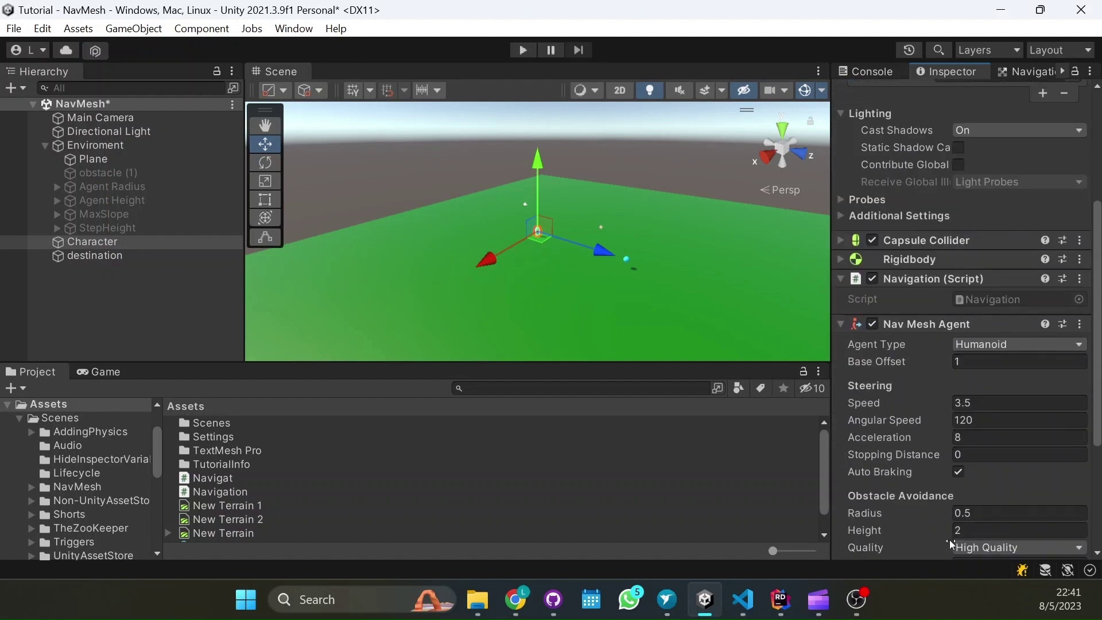
- In Navigation.cs, declare a private NavMeshAgent field named _navMeshAgent
double_click(991, 299)
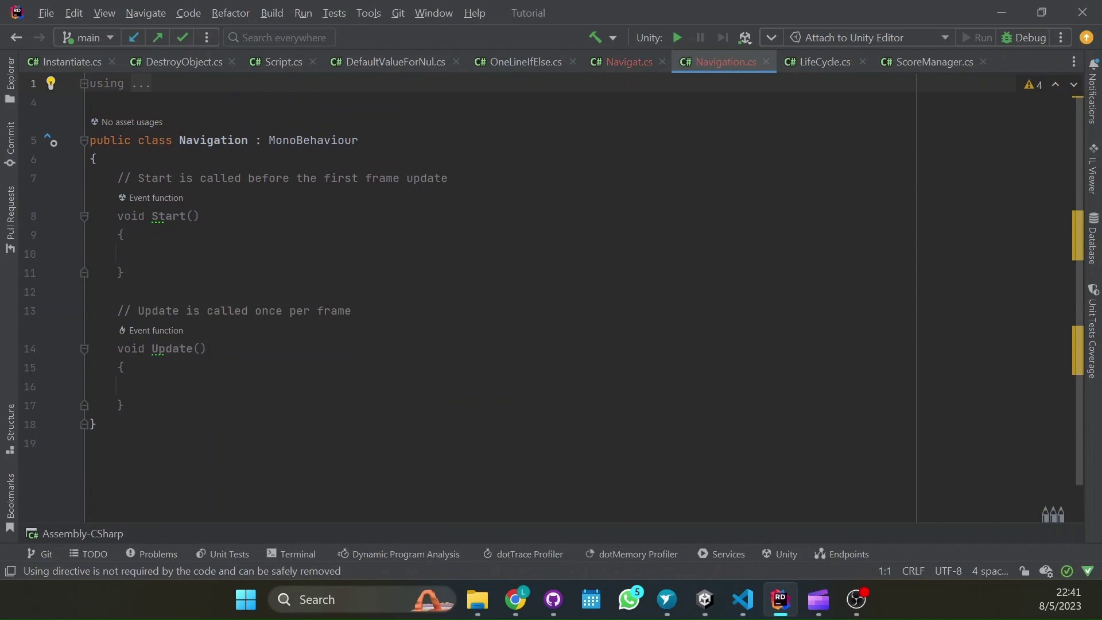
click(98, 159)
key(Return)
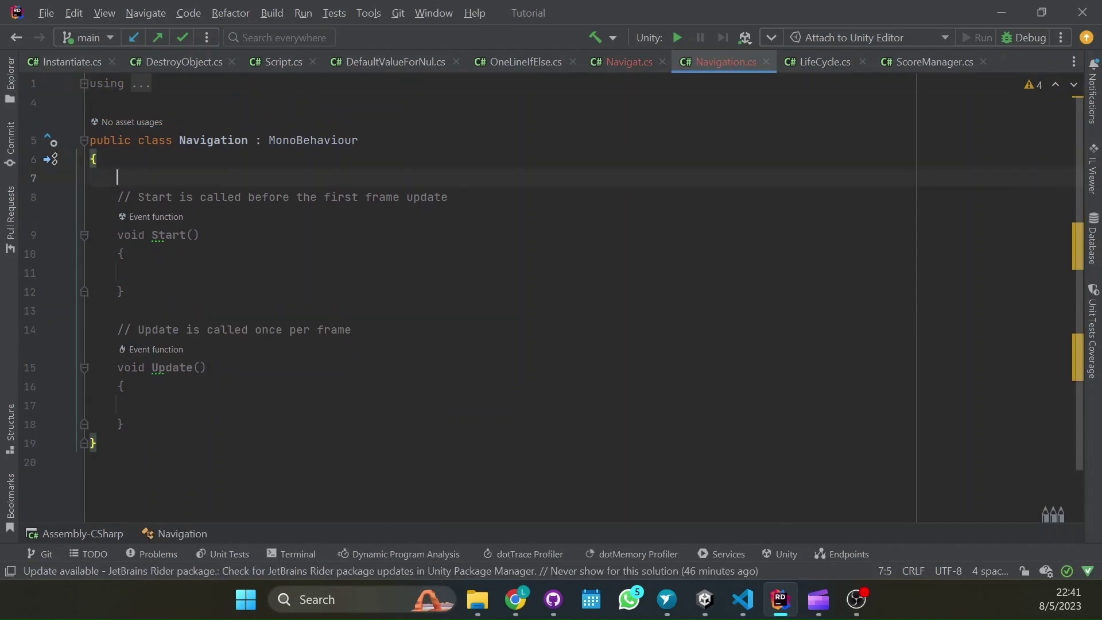
text(private Na)
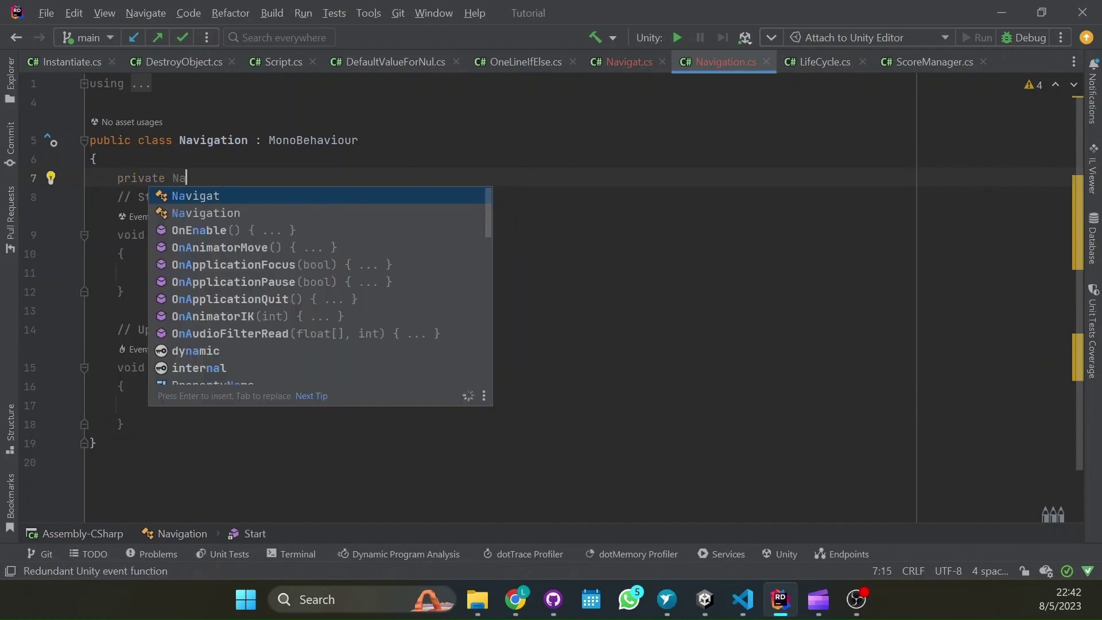
text(vm)
key(Return)
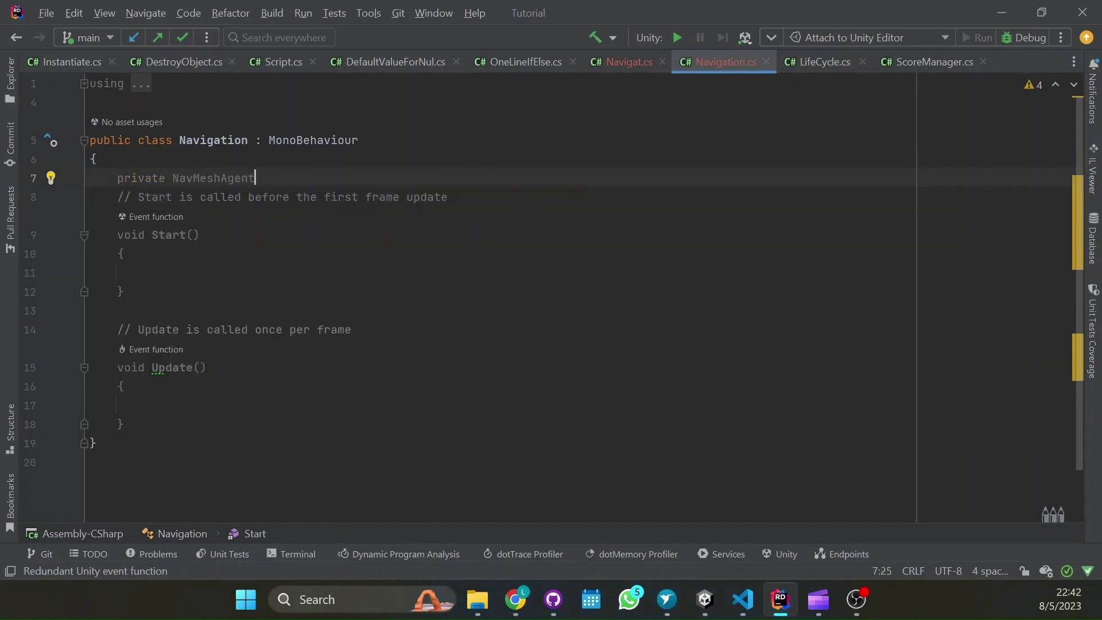
text(_)
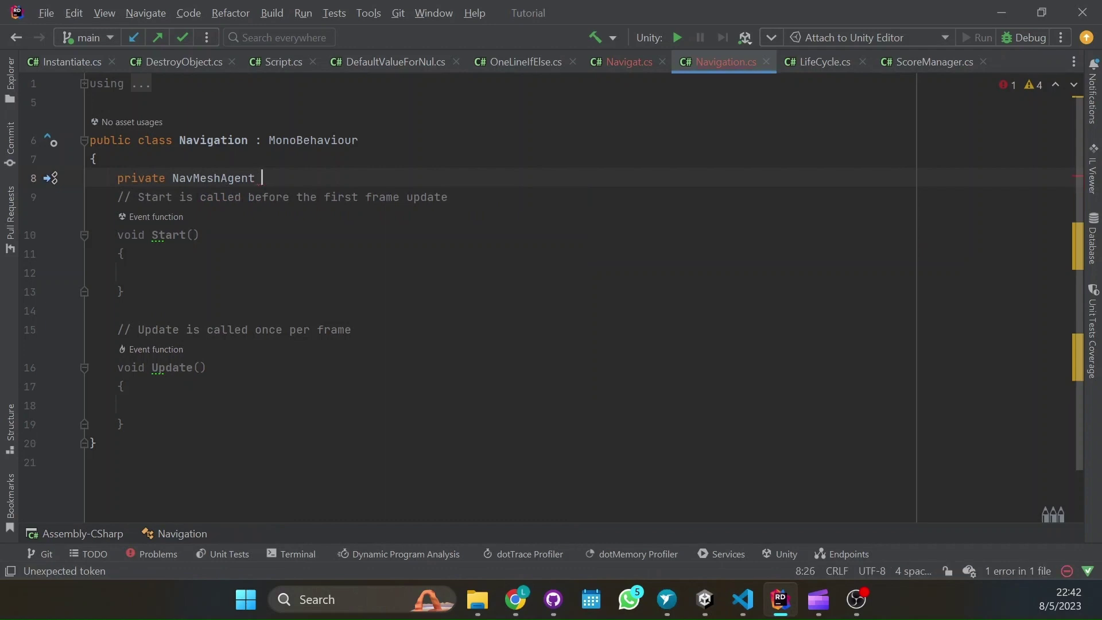
text(nav)
key(Return)
text(;)
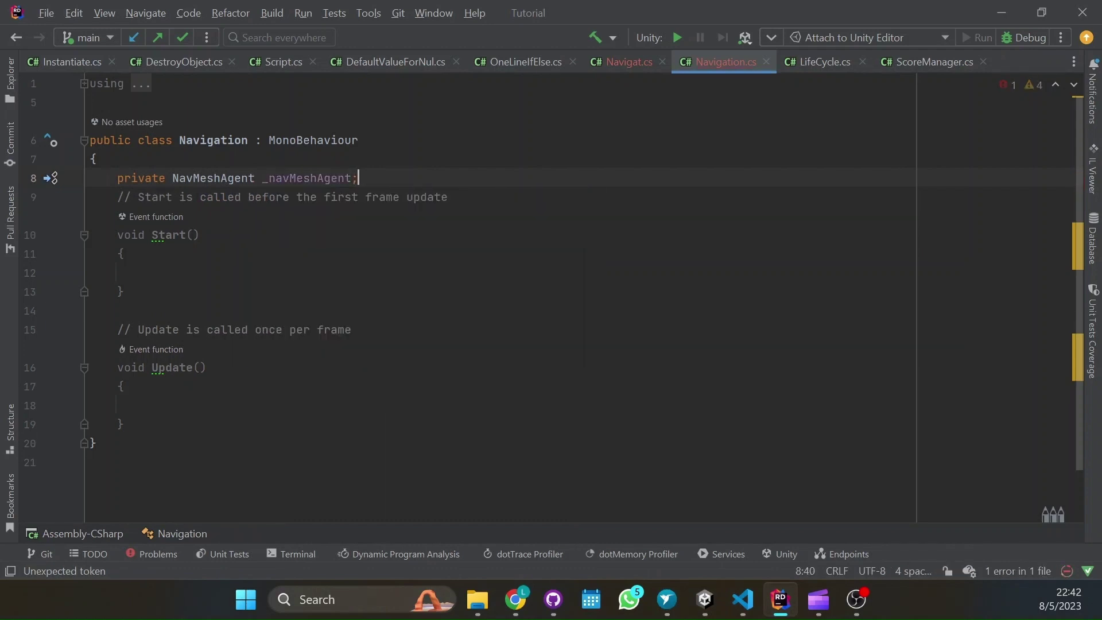
key(Return)
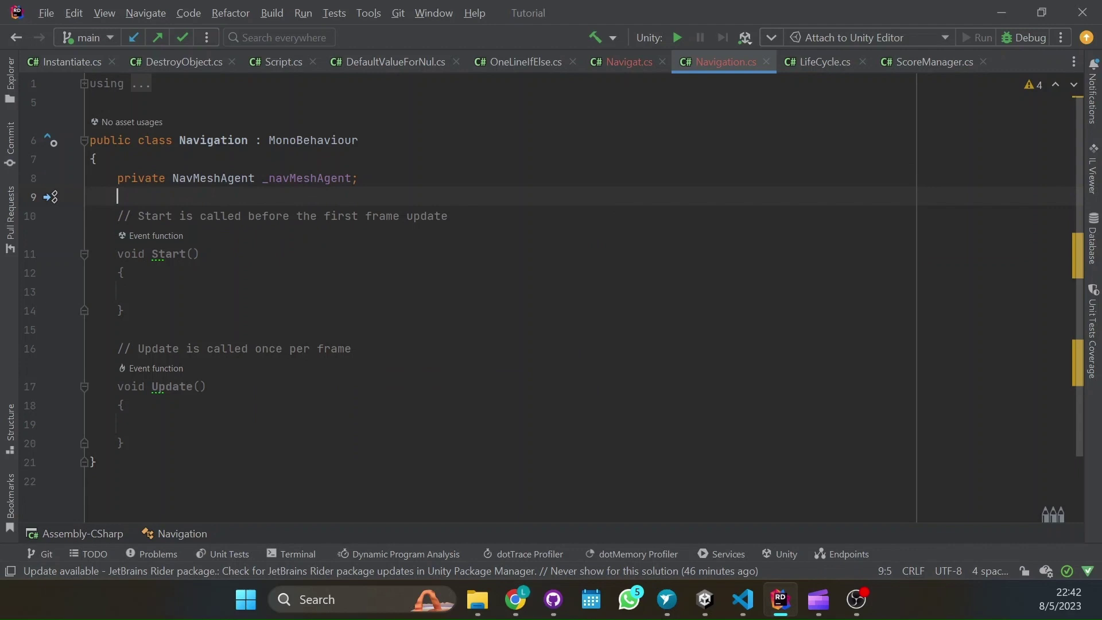
- Declare a private Transform field named destination below the agent field
text(pri)
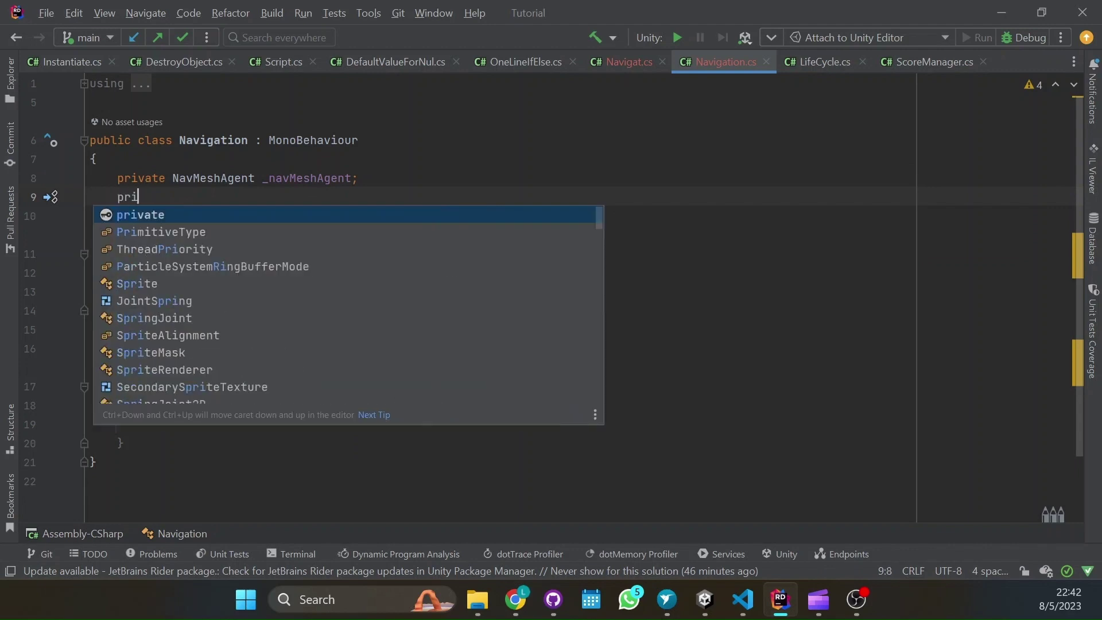
key(Escape)
text(vate )
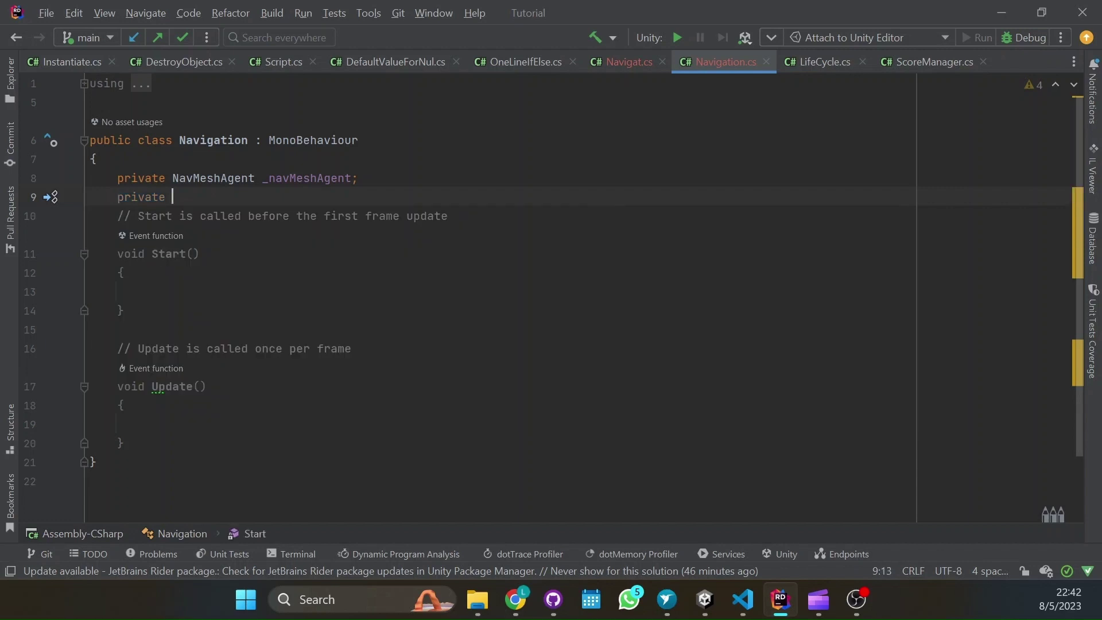
text(Transform)
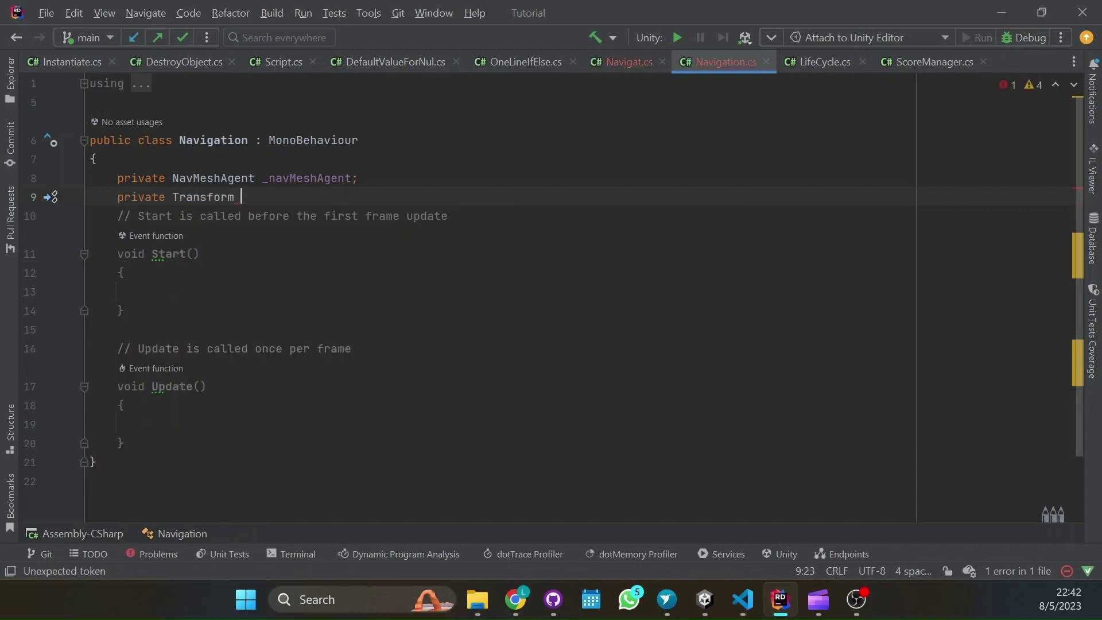
text( des)
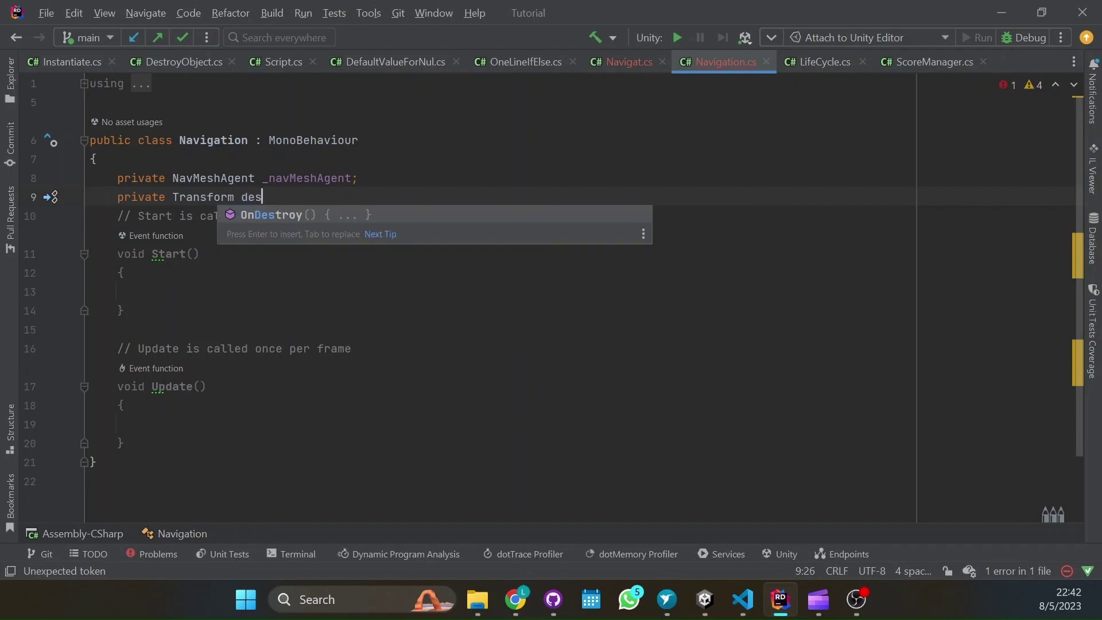
text(tinatrion)
key(BackSpace)
key(BackSpace)
key(BackSpace)
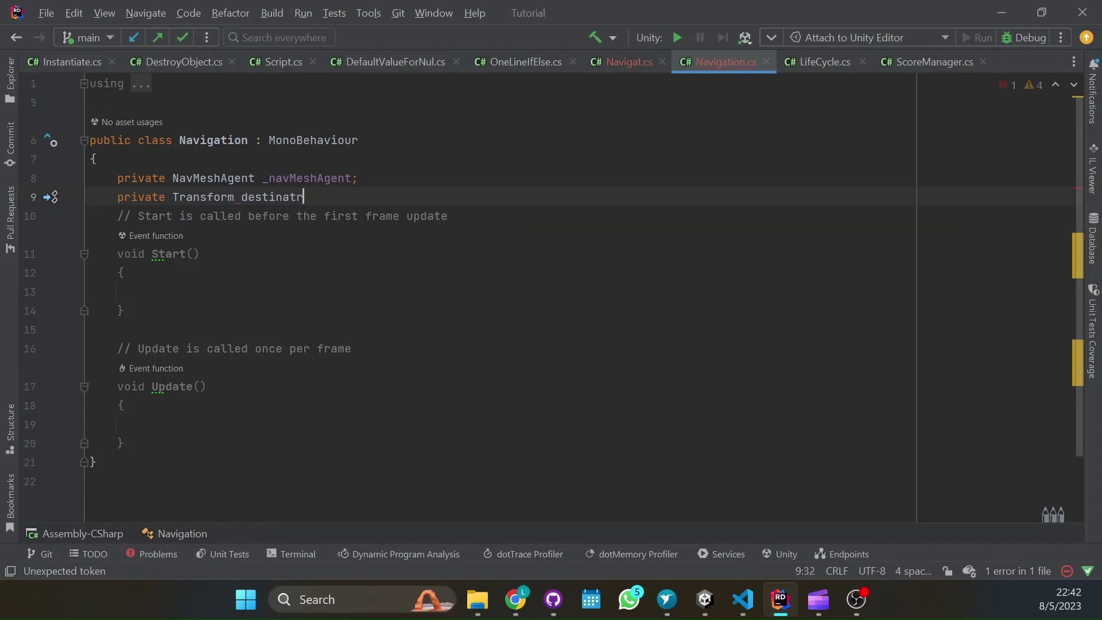
key(BackSpace)
text(ion;)
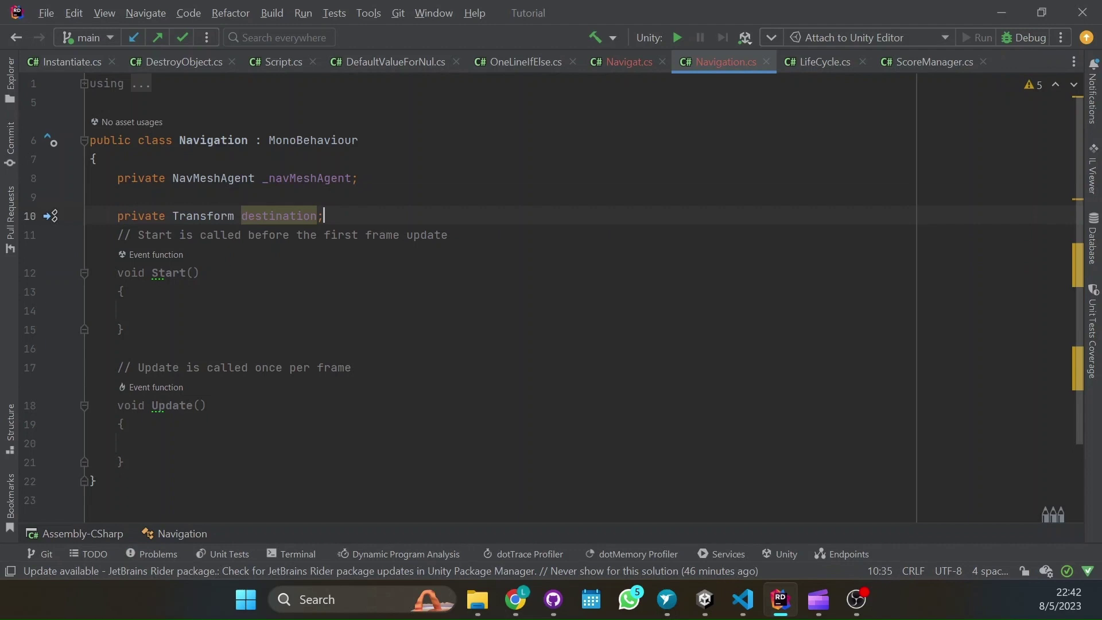
- Mark both the _navMeshAgent and destination fields with [SerializeField]
click(117, 178)
text([Ser)
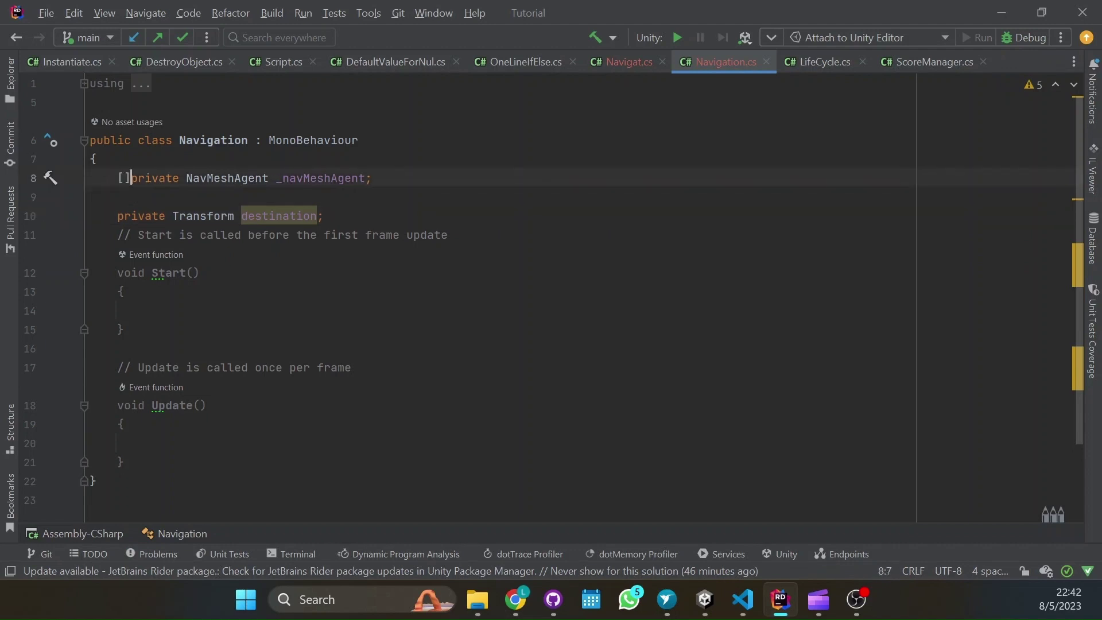
key(Return)
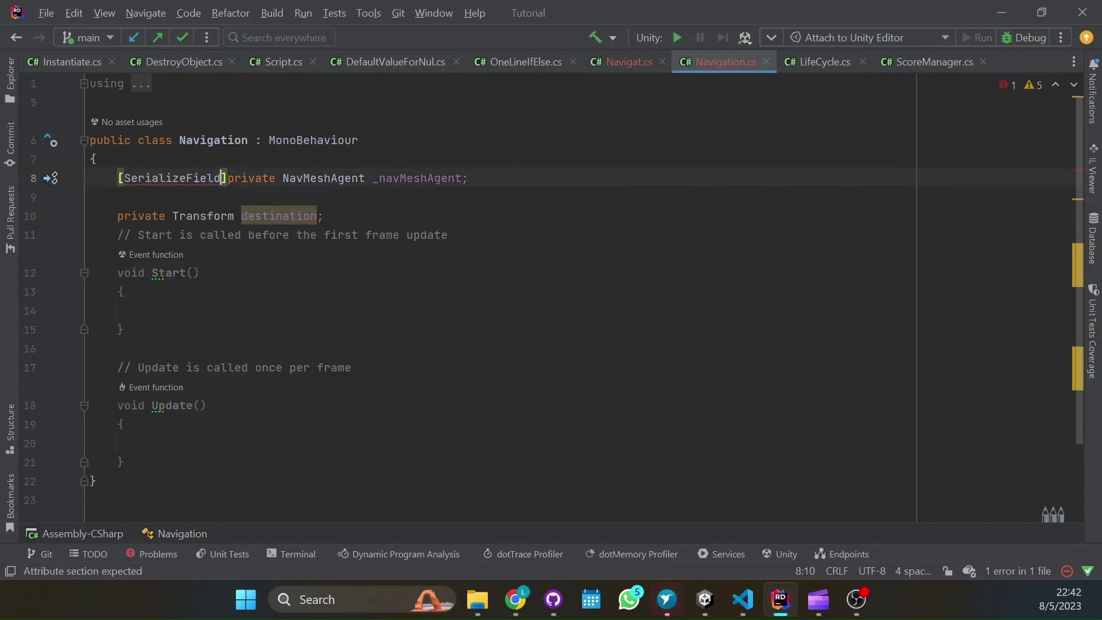
click(90, 197)
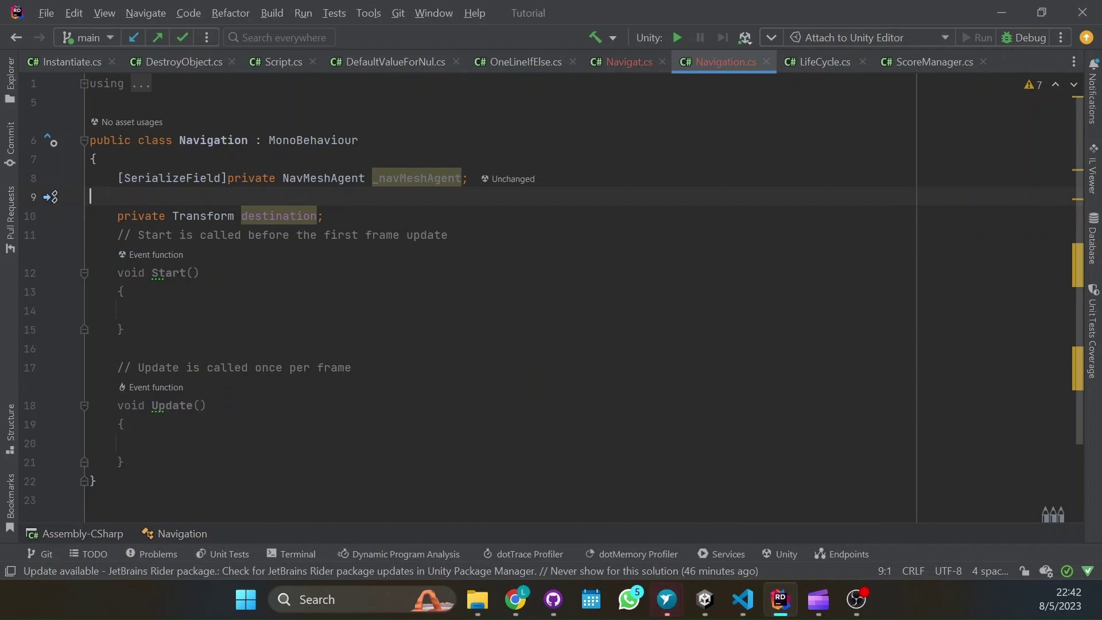
click(117, 216)
text([])
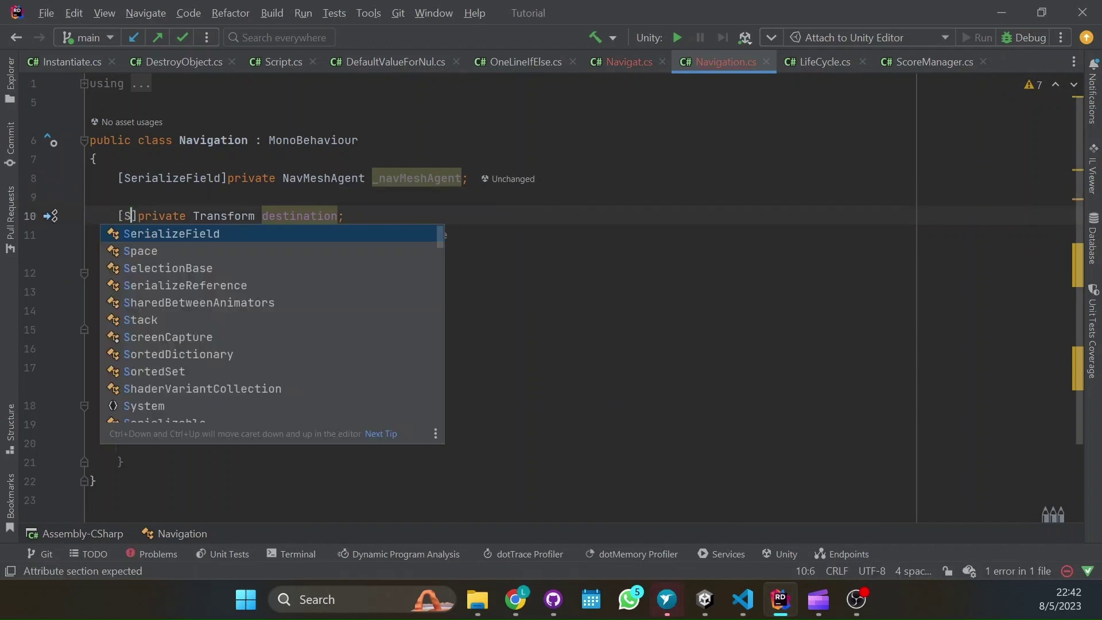
text(eri)
key(Return)
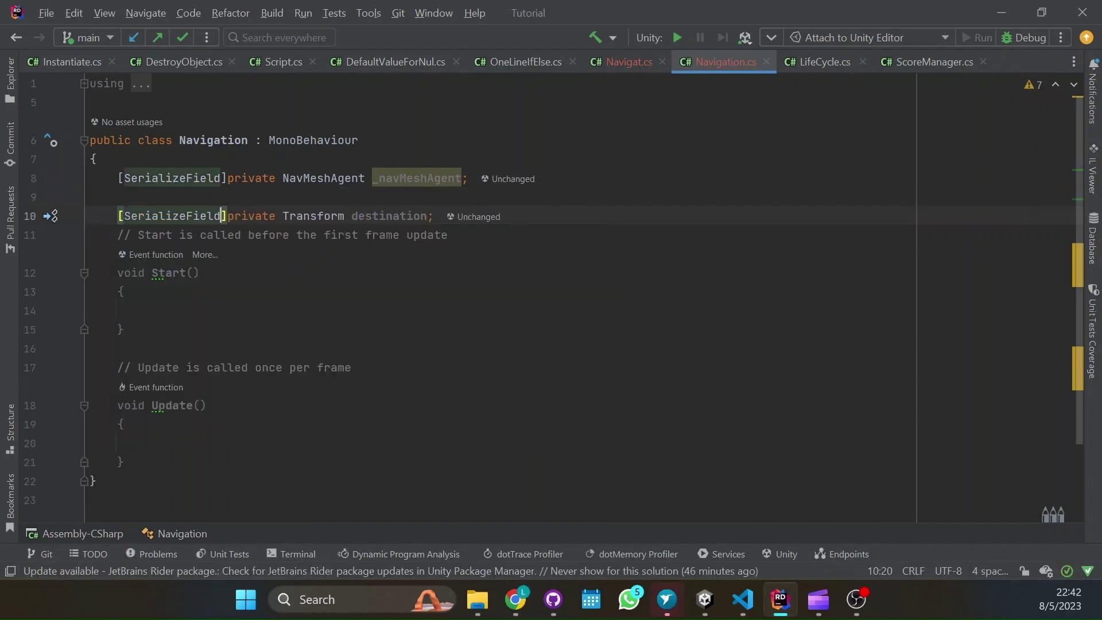
- In Update, write _navMeshAgent.destination = destination.position;
click(145, 443)
scroll(517, 298, down, 2)
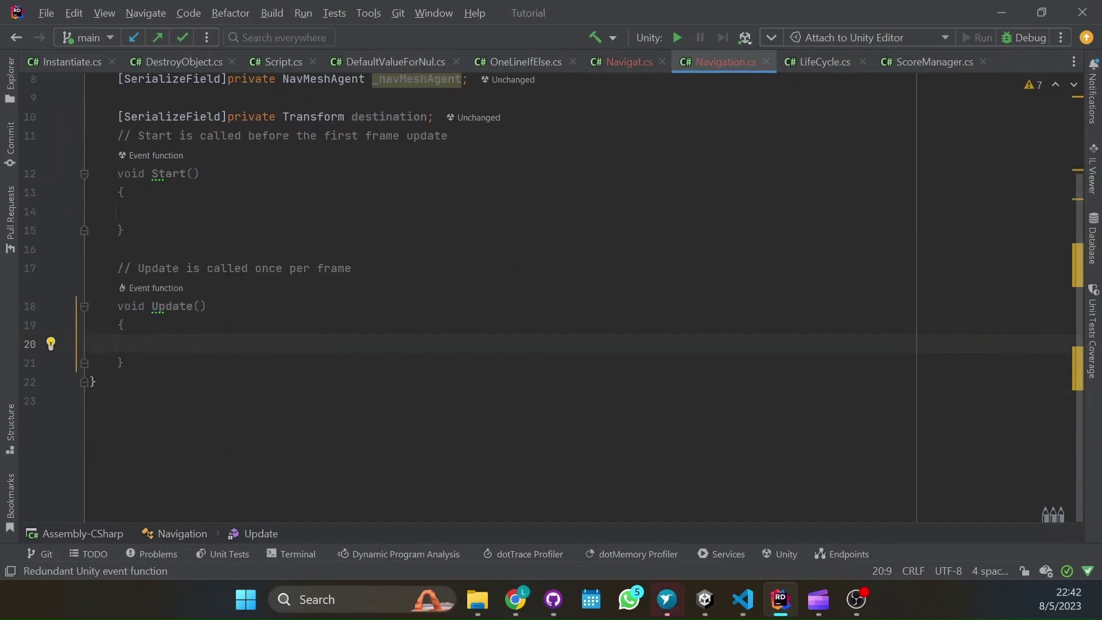
scroll(517, 298, up, 1)
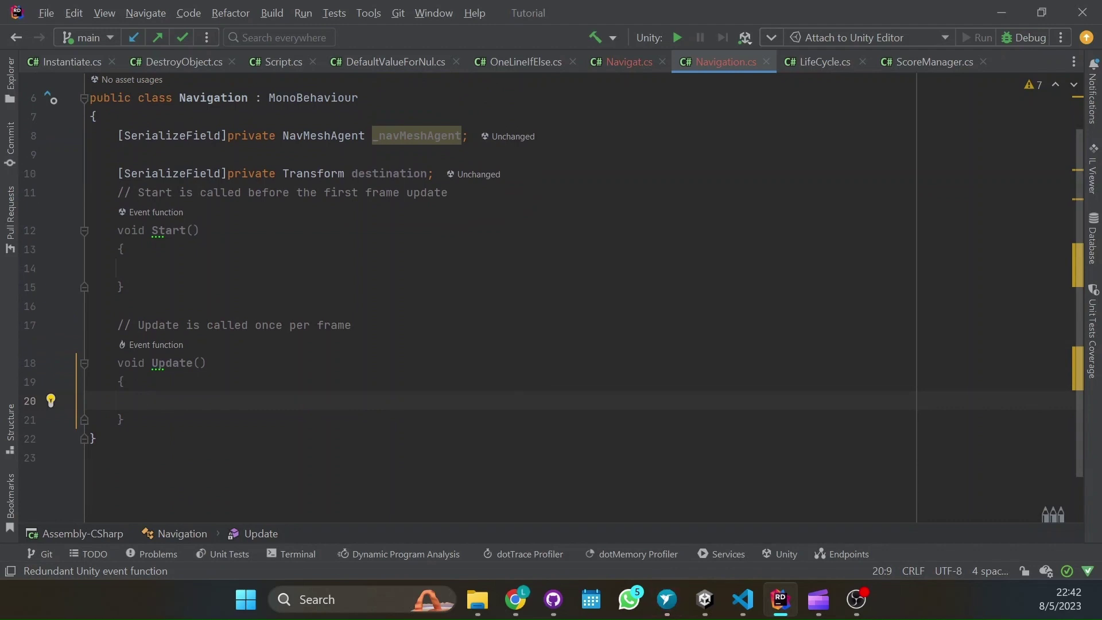
text(_navMeshAgent)
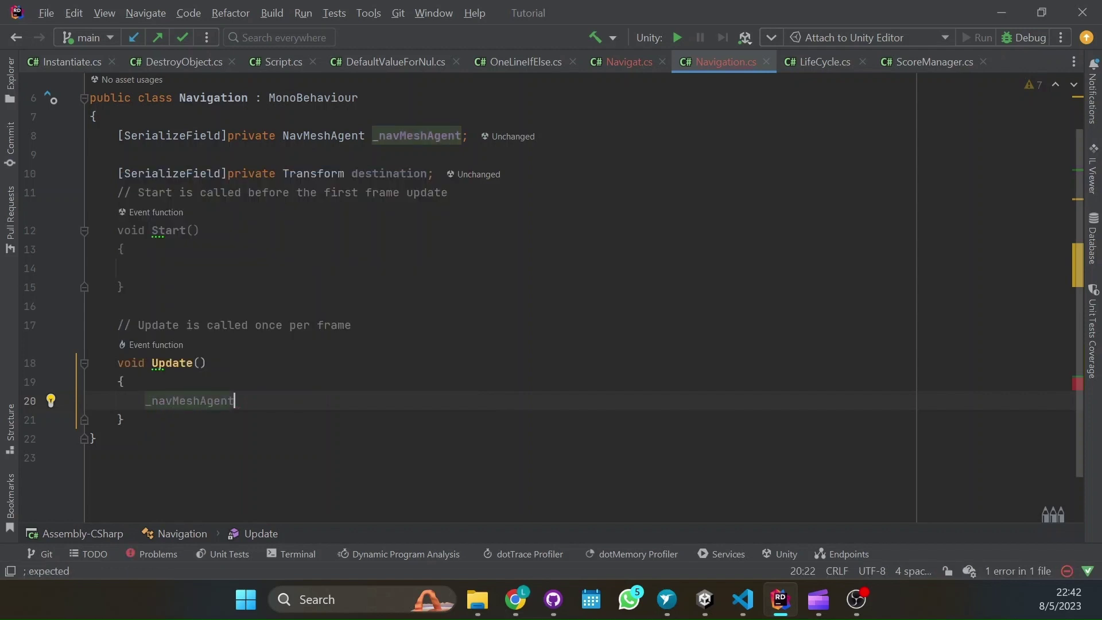
text(.des)
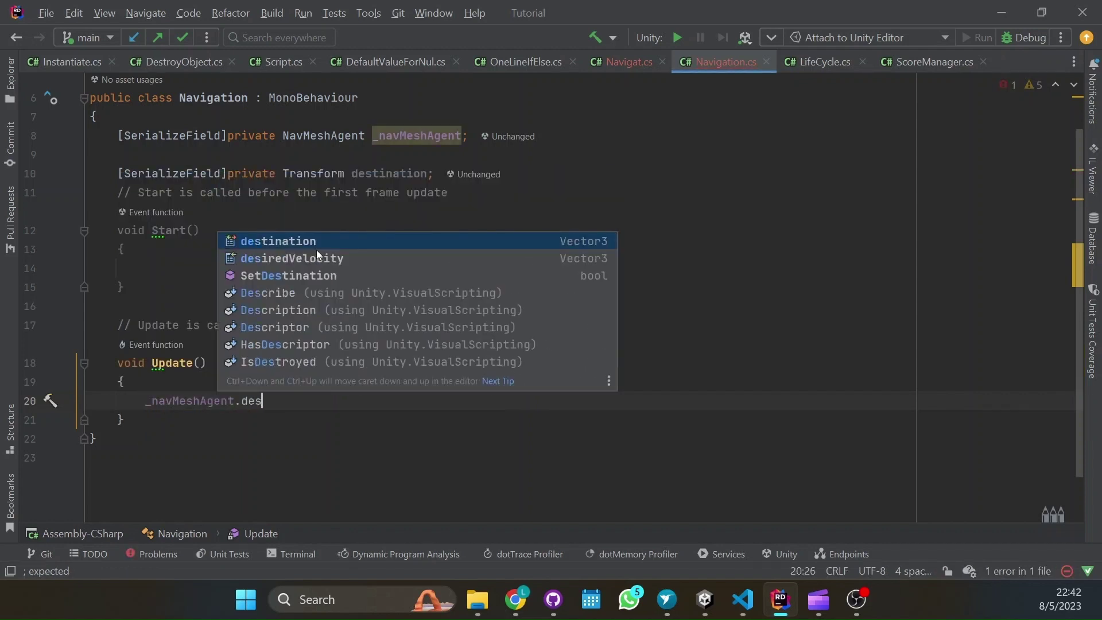
key(Return)
text(= )
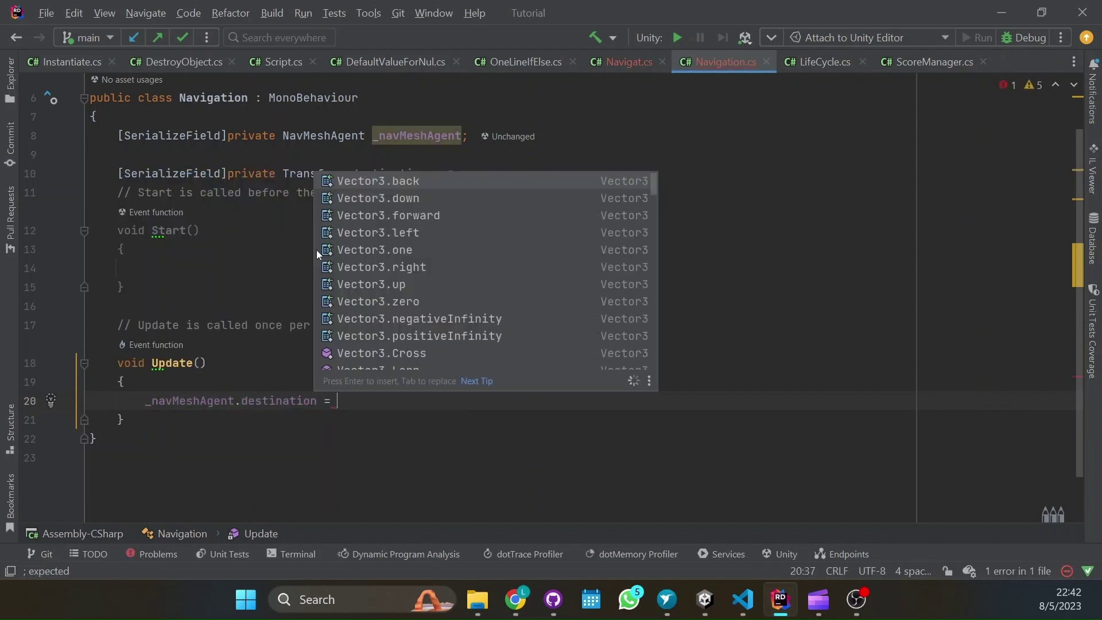
text(des)
key(Return)
text(.pos)
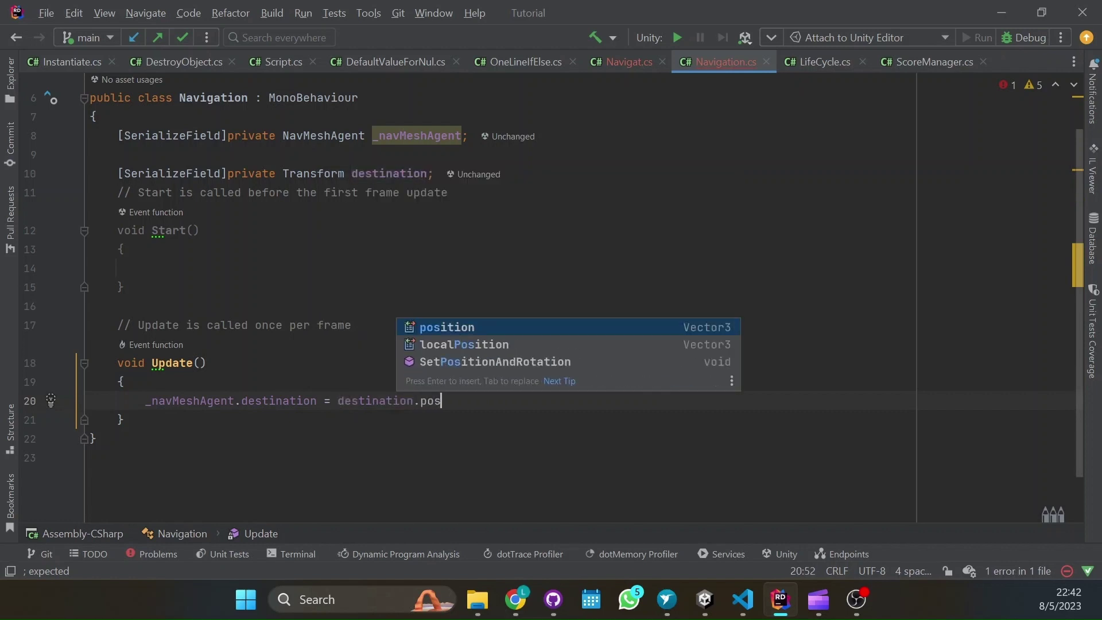
key(Return)
text(;)
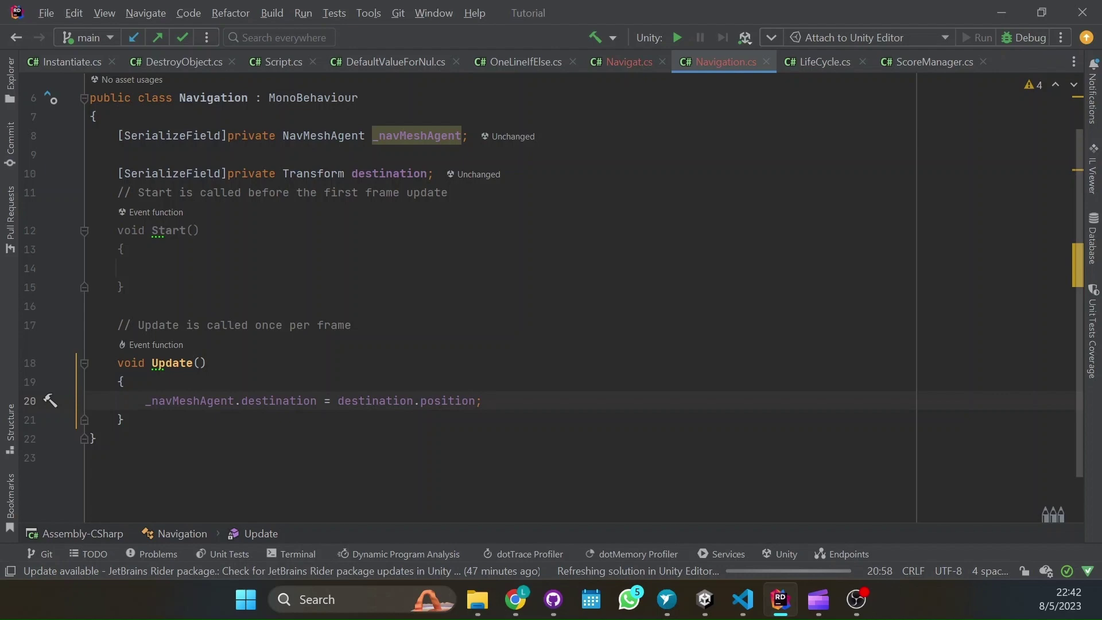
- Assign the Nav Mesh Agent and destination object to the Navigation script, then play-test
click(1006, 15)
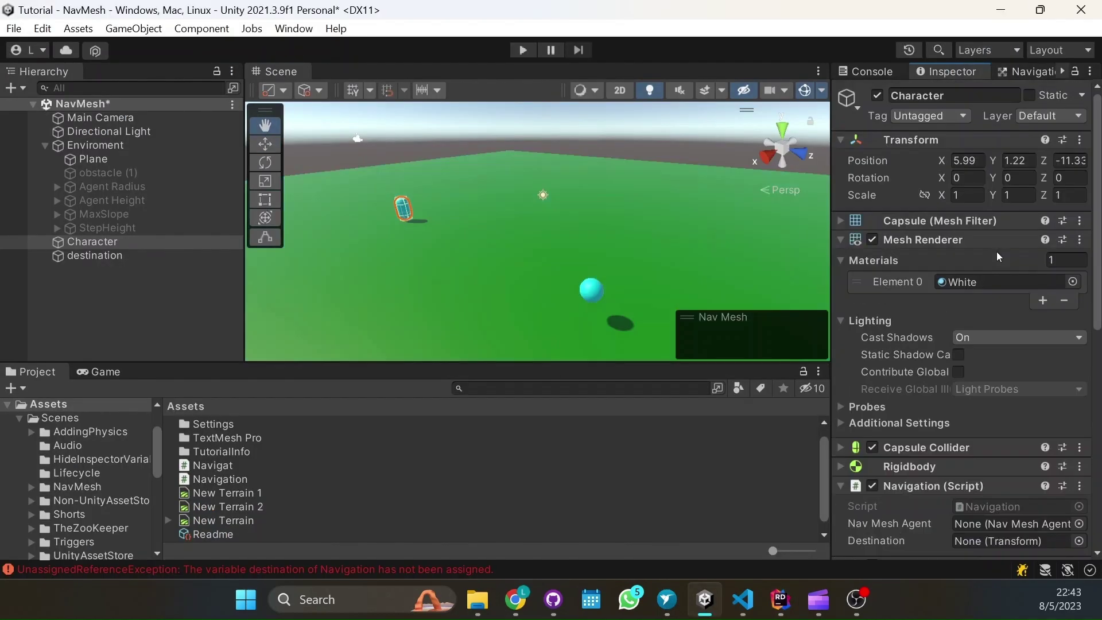
scroll(1006, 354, down, 5)
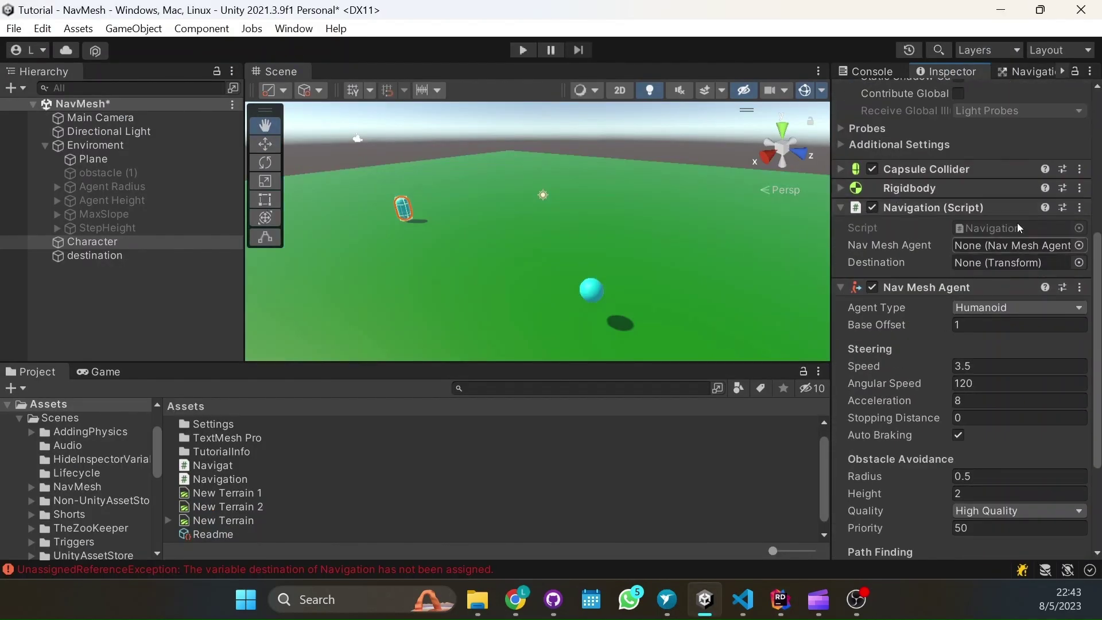
drag(918, 287, 978, 251)
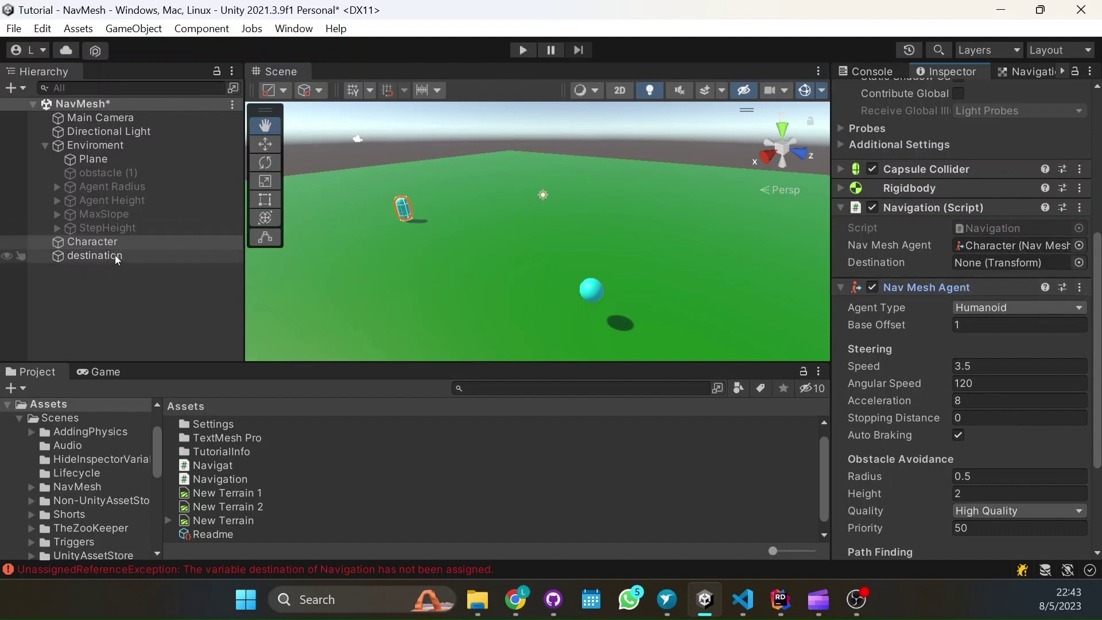
drag(115, 255, 999, 266)
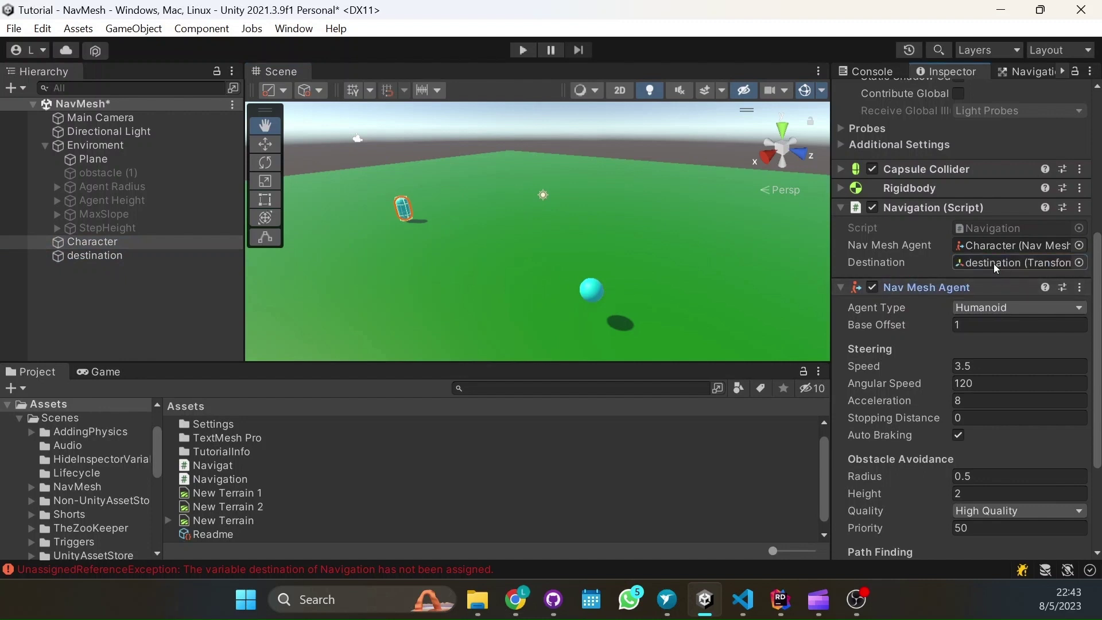
click(524, 51)
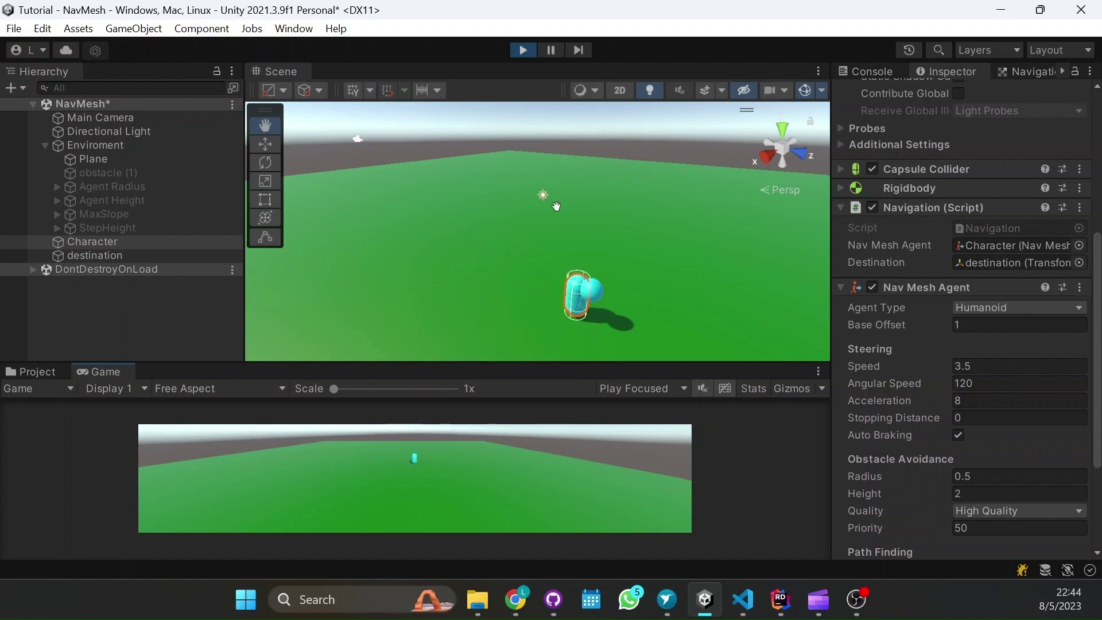
click(521, 50)
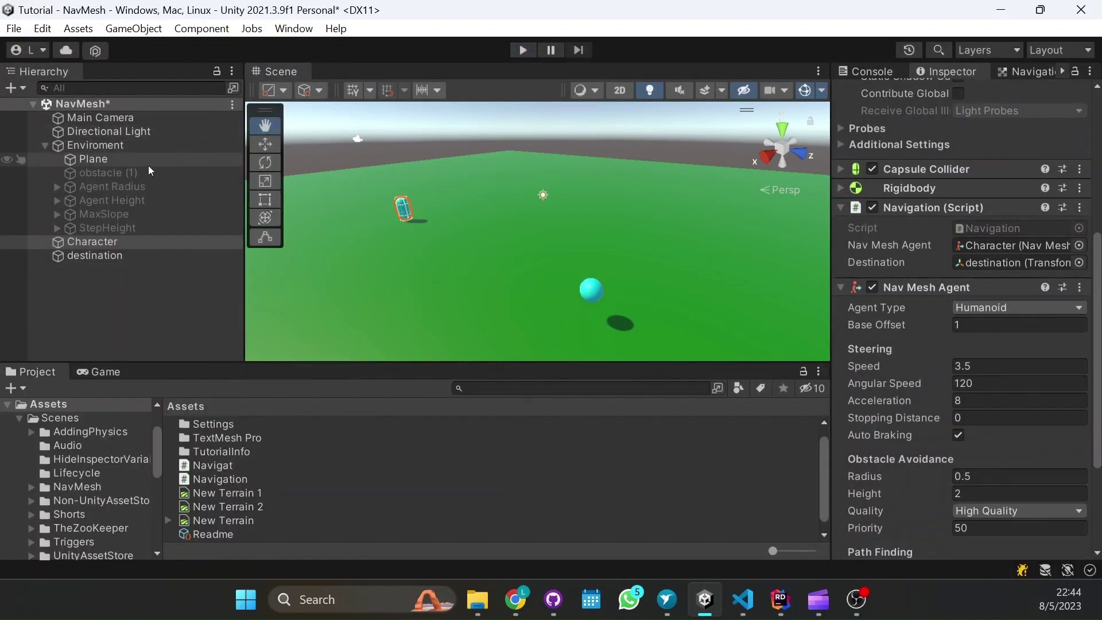
- Enable obstacle (1) so the red 3×3×3 cube appears between Character and sphere
click(149, 172)
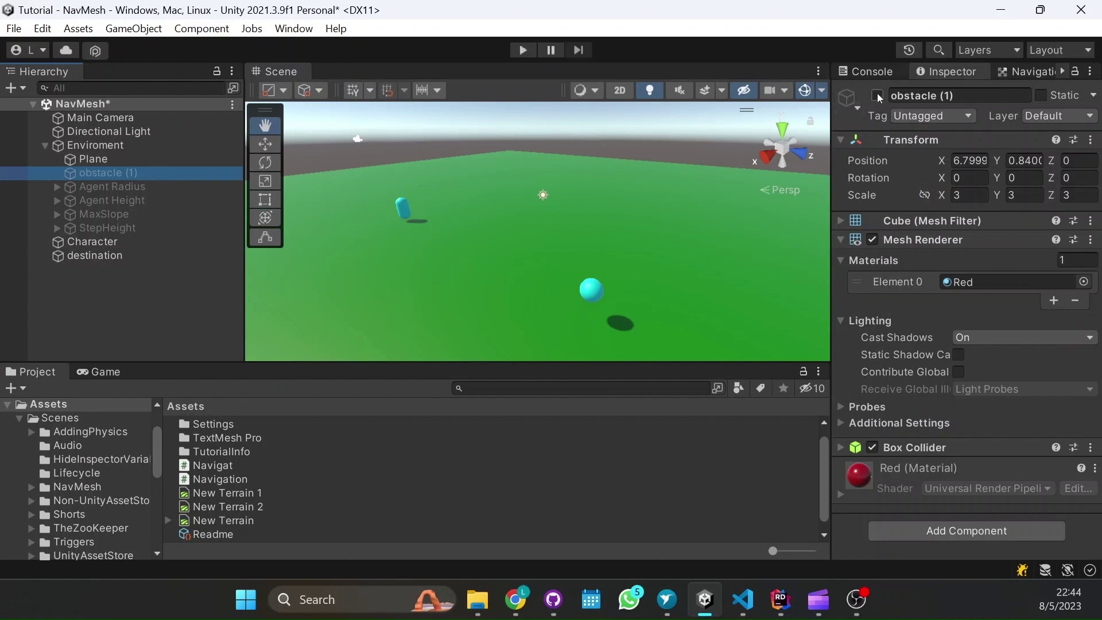
click(877, 95)
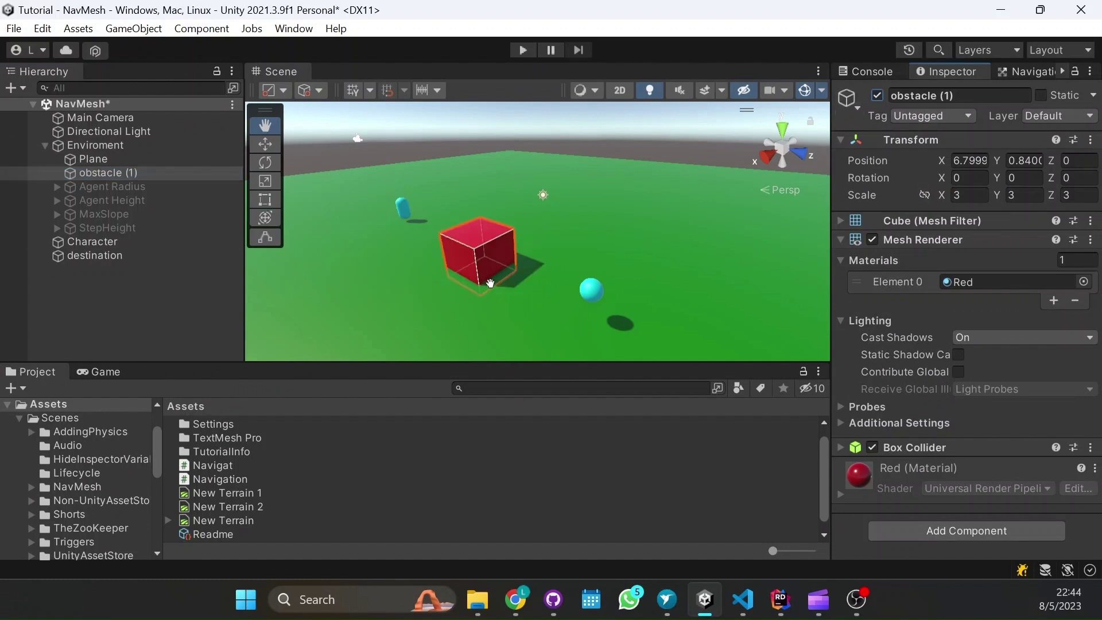
alt+drag(374, 241, 432, 244)
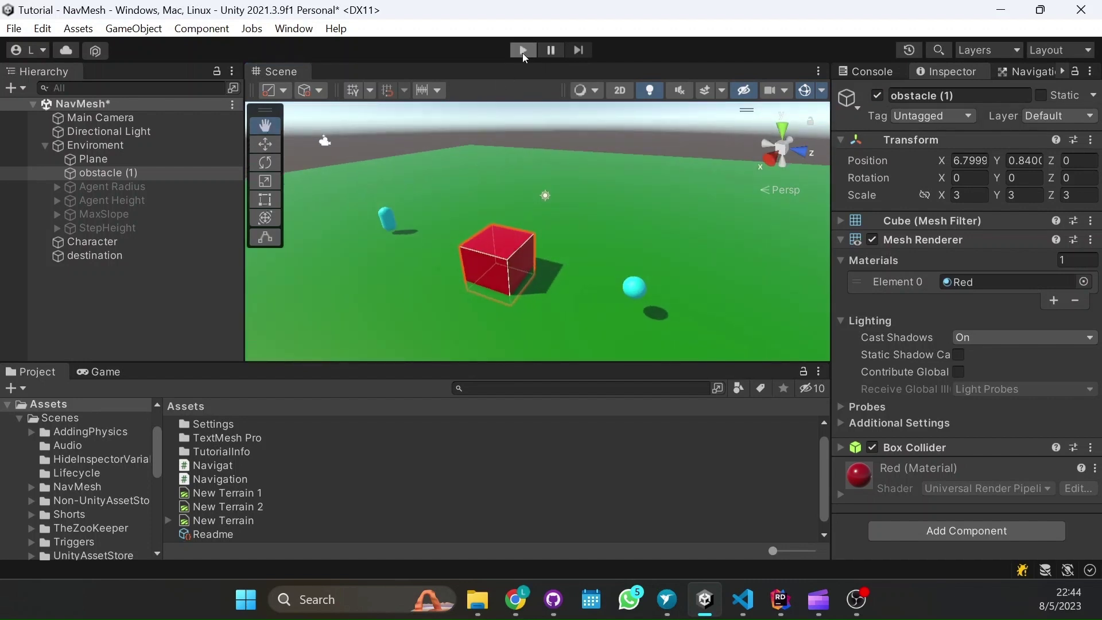
- Play-test the scene with the red cube in place, then return to the Bake settings
click(523, 50)
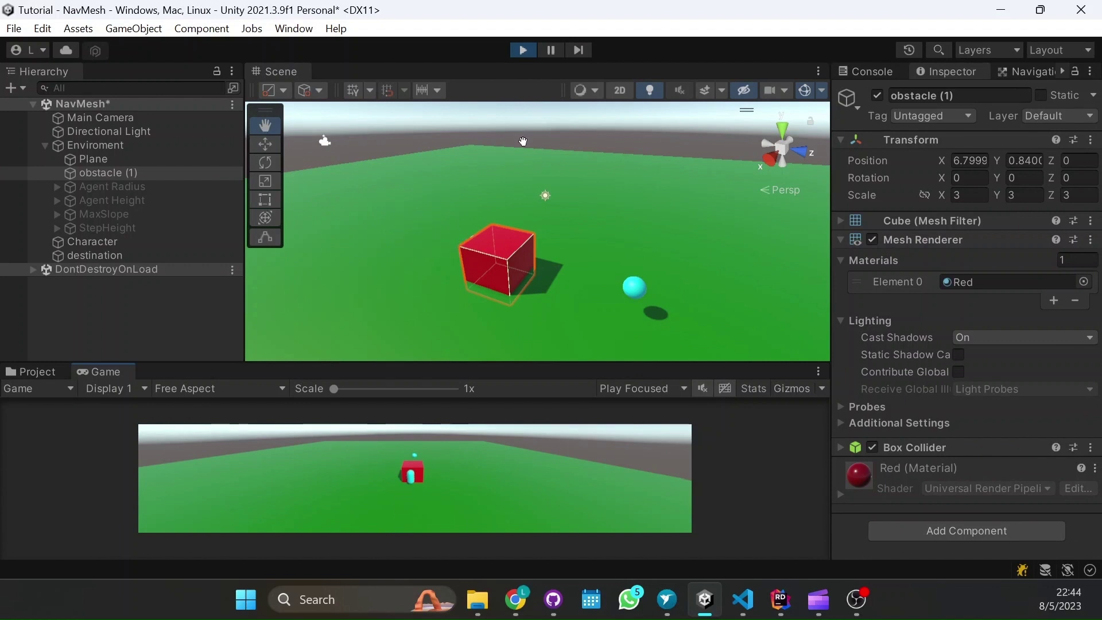
alt+drag(455, 257, 415, 287)
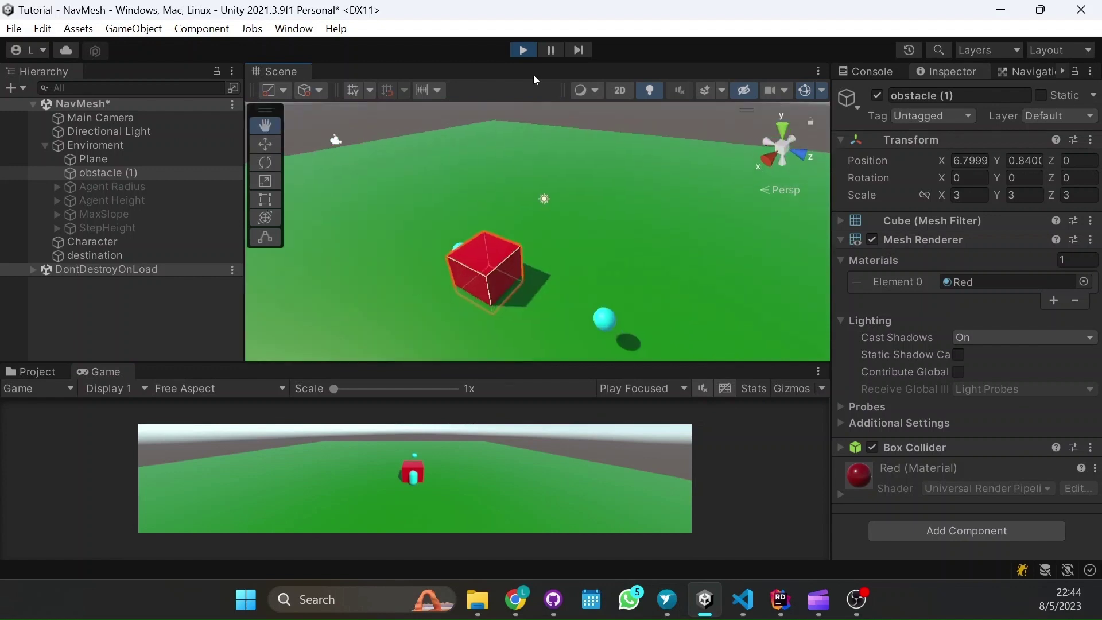
click(523, 52)
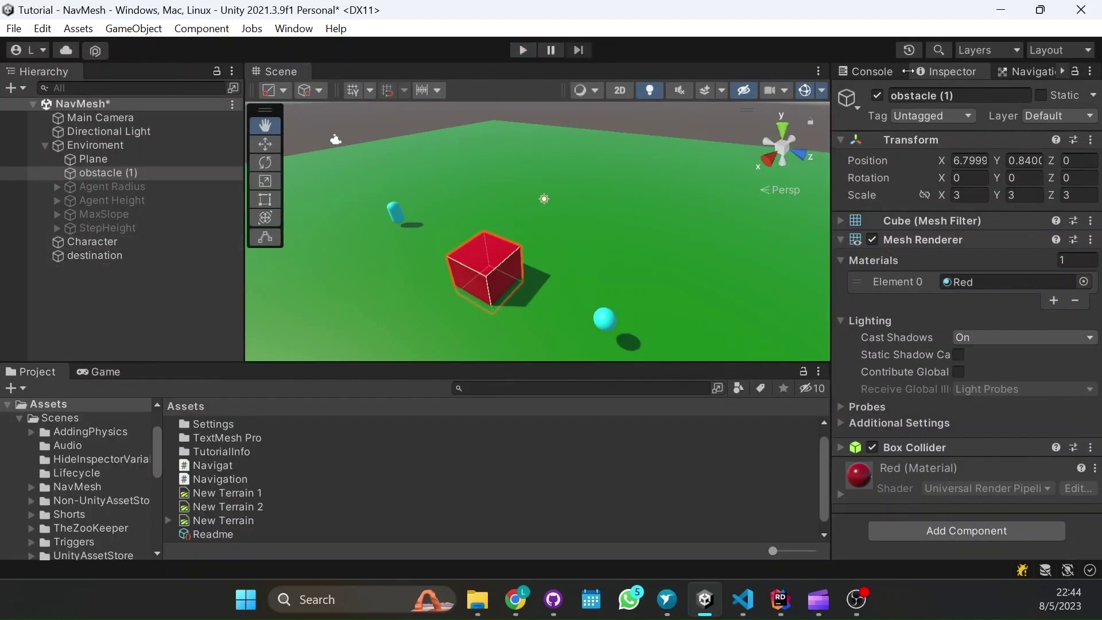
click(1025, 71)
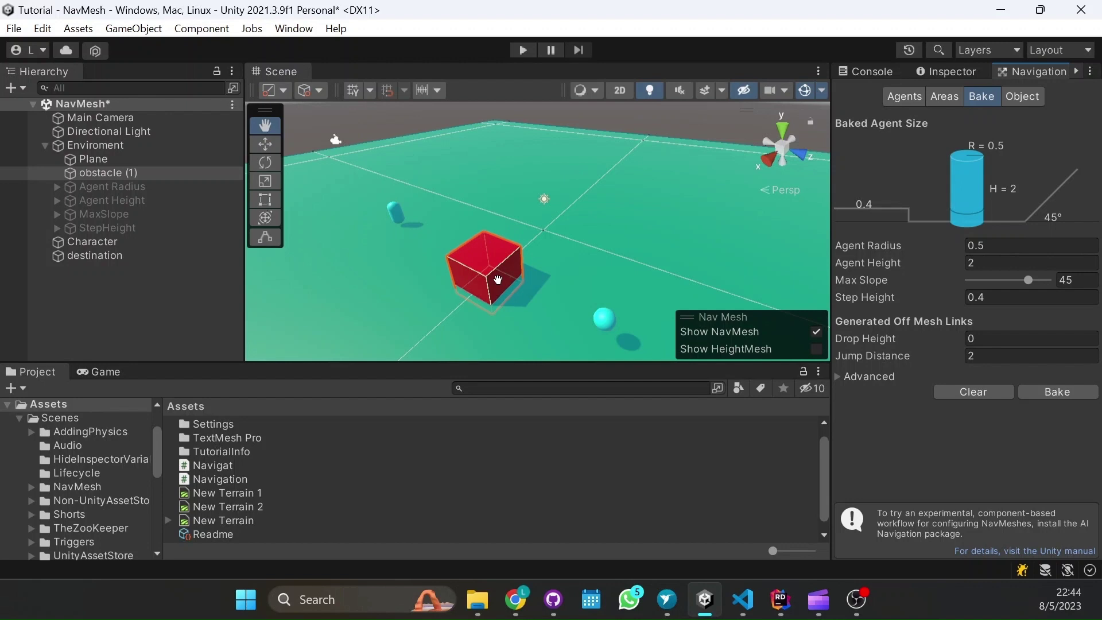
- Flag obstacle (1) as Navigation Static and rebake so the NavMesh leaves a gap around it
click(106, 173)
click(946, 71)
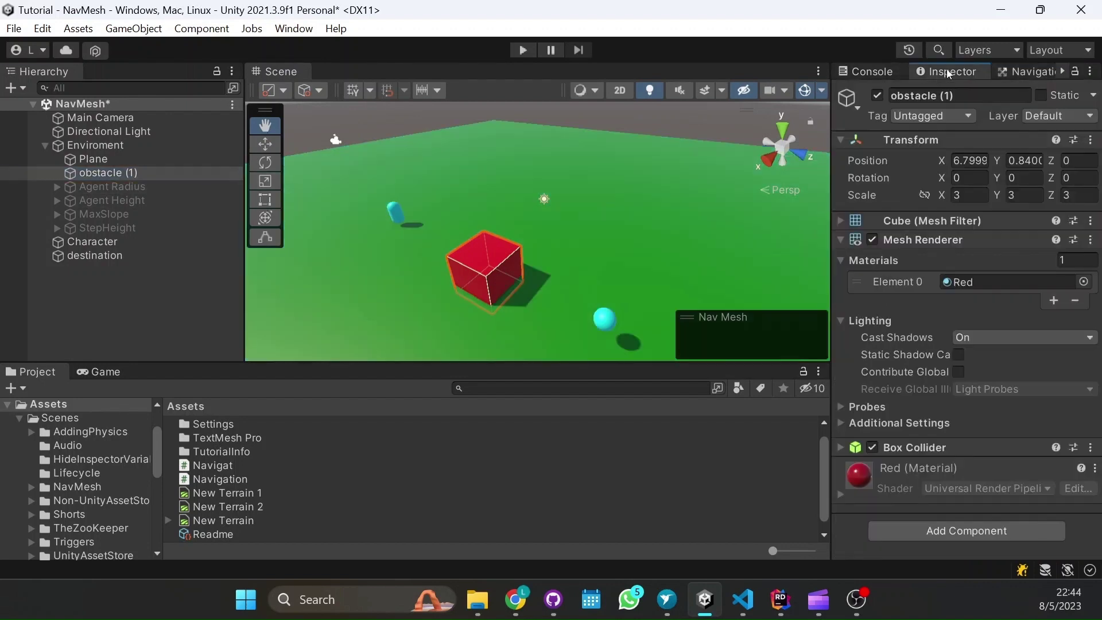
click(1094, 97)
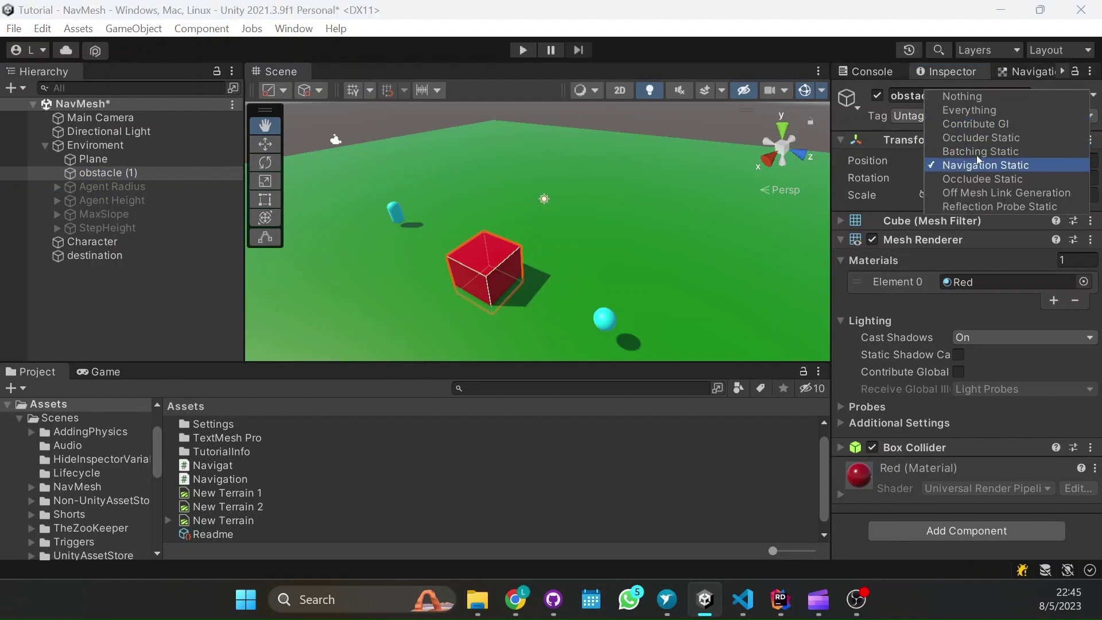
click(1011, 78)
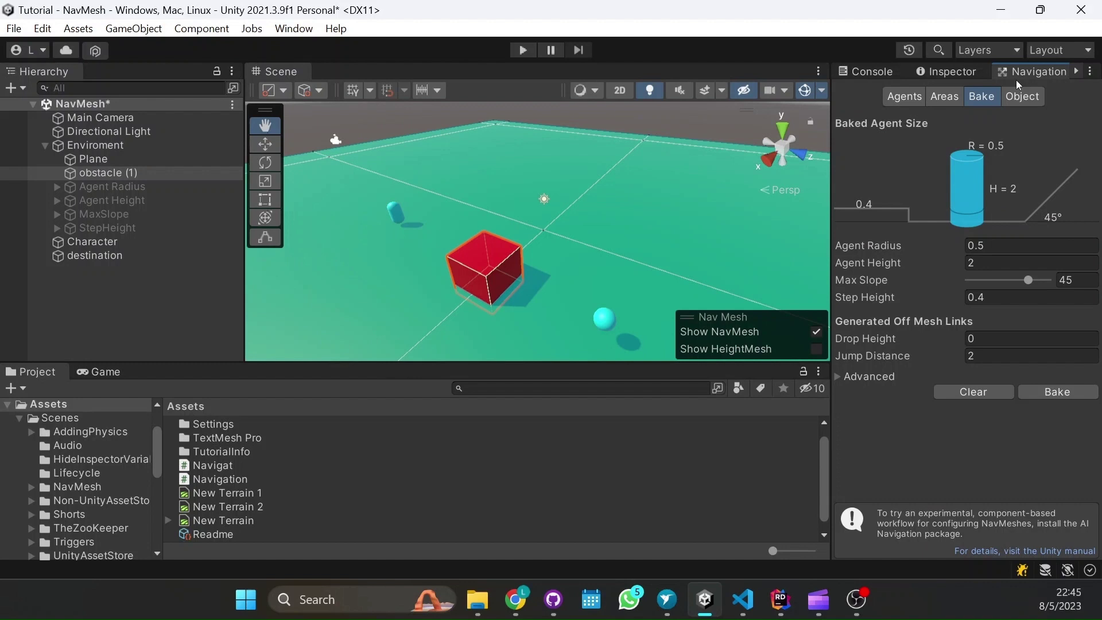
click(1062, 391)
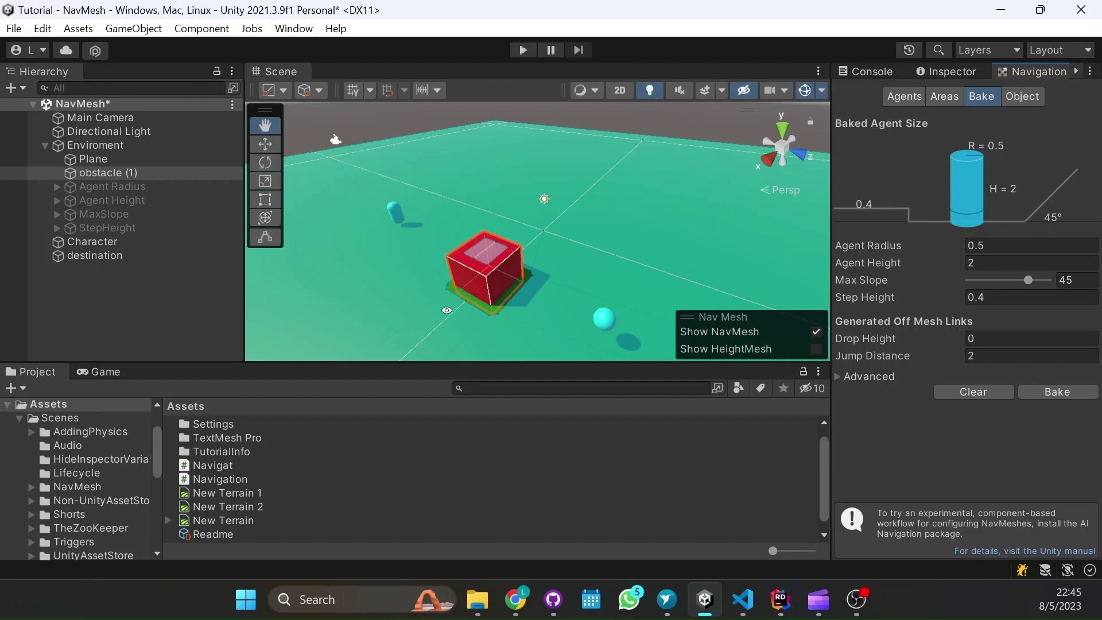
alt+drag(447, 310, 500, 298)
- Play the scene to watch the capsule walk around the red cube, then stop
click(526, 50)
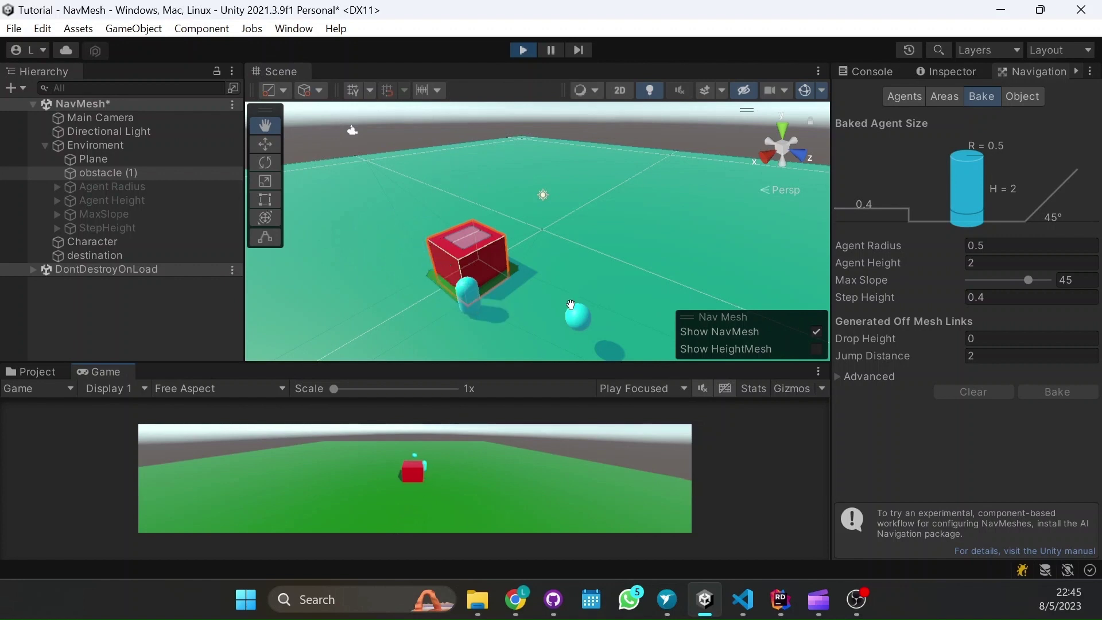
click(524, 50)
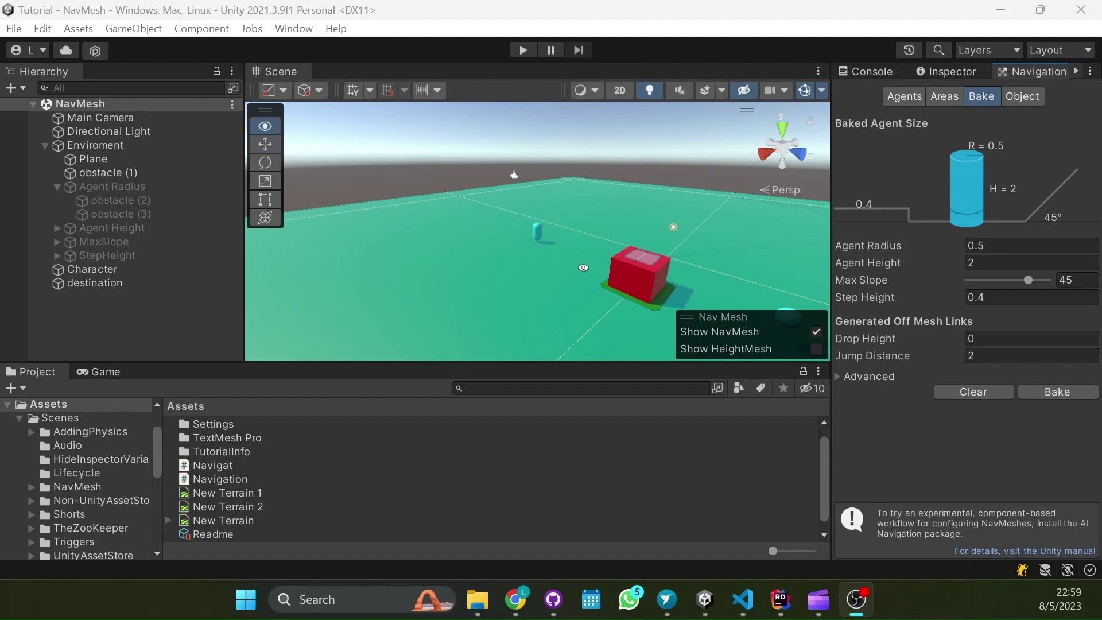
- Frame obstacle (1) and orbit in close around the red cube
double_click(130, 173)
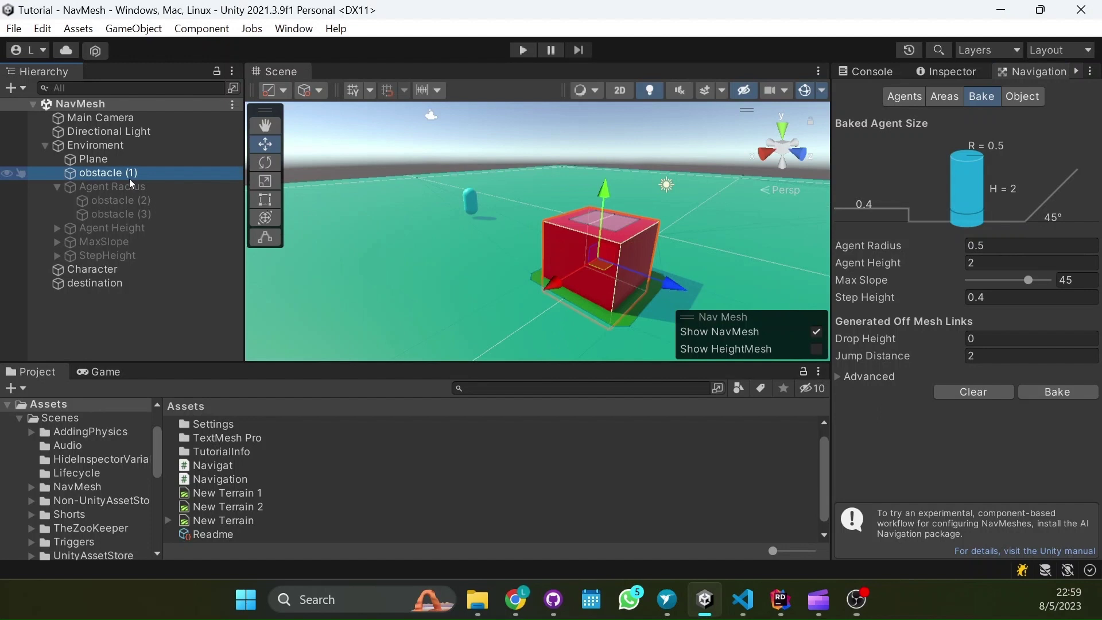
right_drag(447, 269, 544, 290)
alt+drag(544, 290, 644, 352)
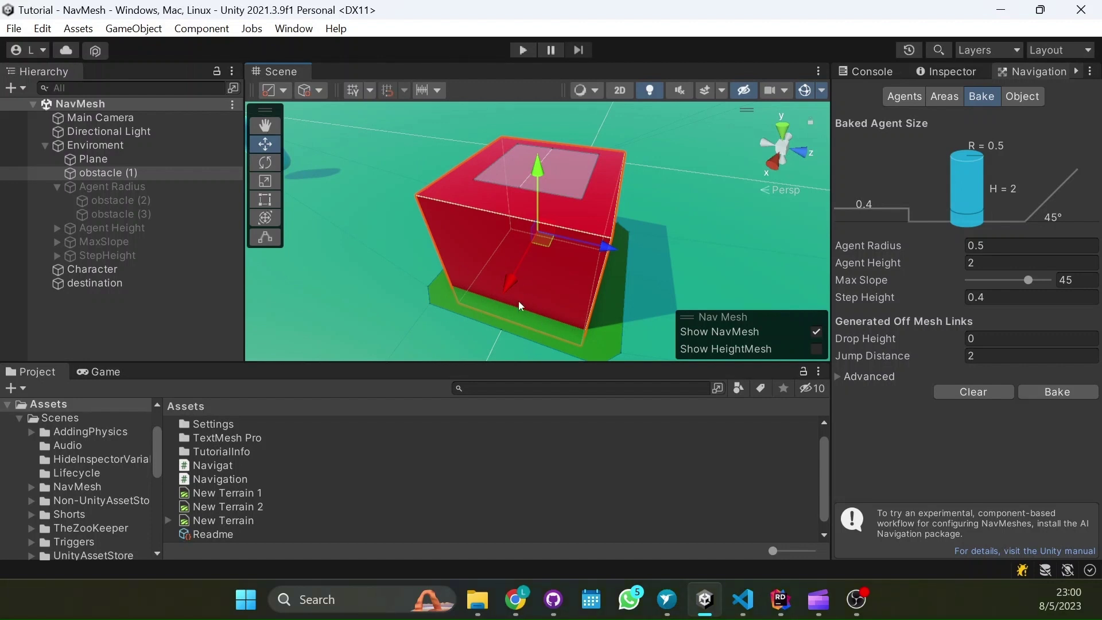
alt+drag(444, 263, 622, 244)
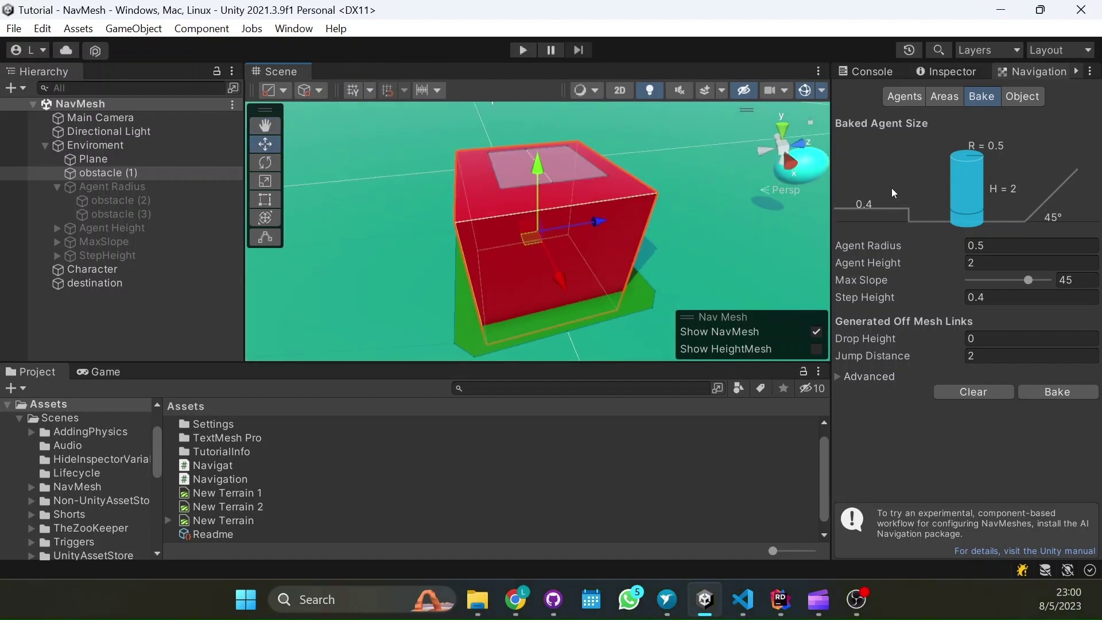
- Set Agent Radius to 0.1, rebake, and inspect the NavMesh hugging the cube
click(983, 245)
click(984, 245)
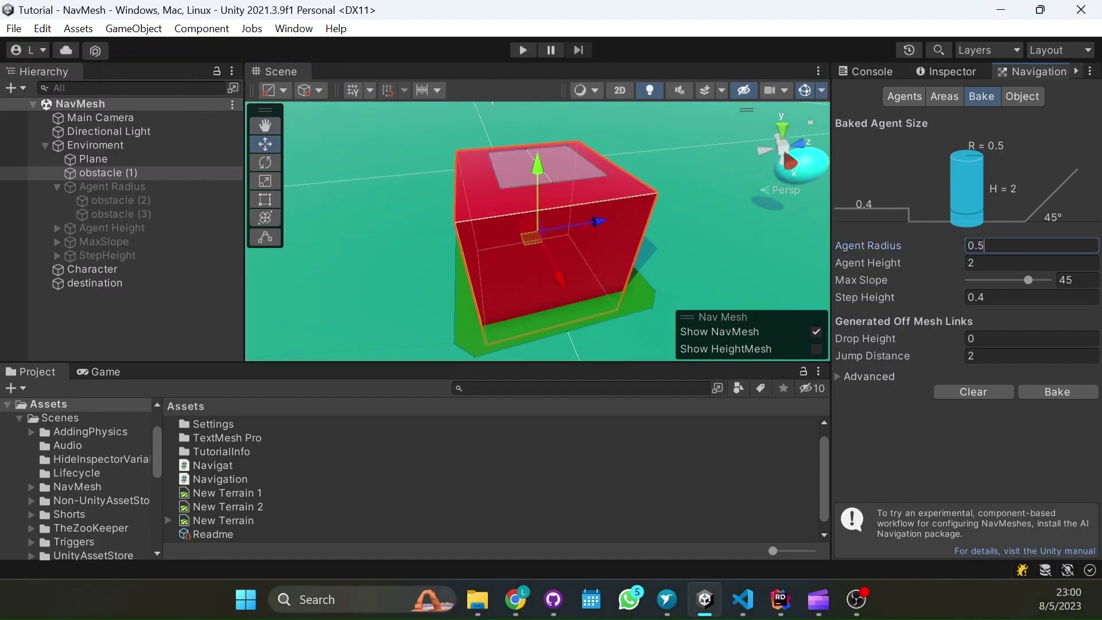
key(BackSpace)
text(1)
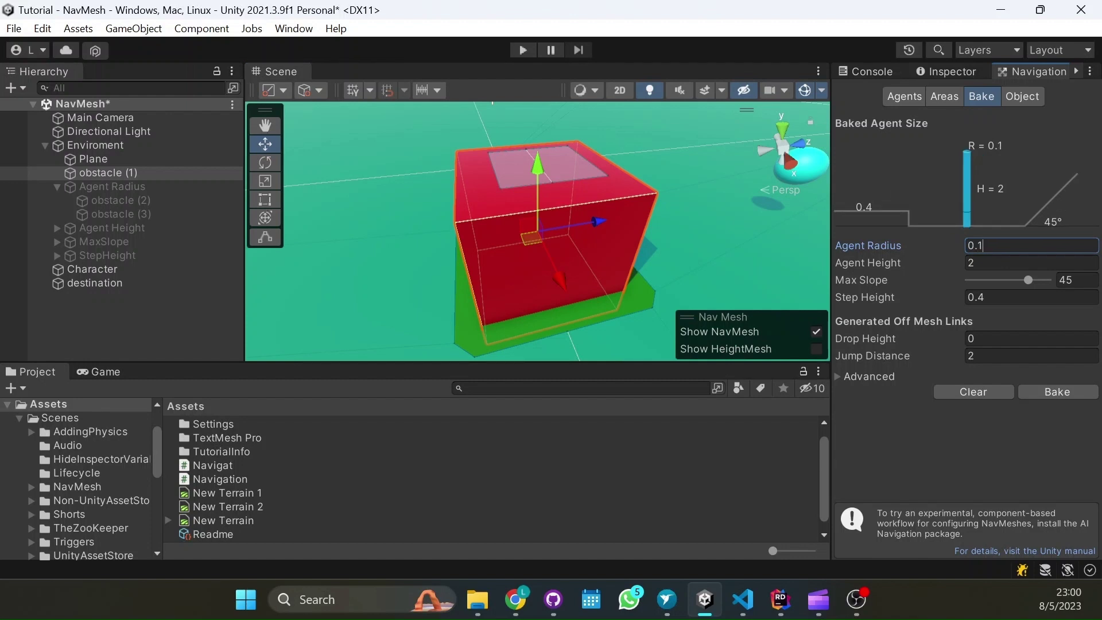
click(1062, 393)
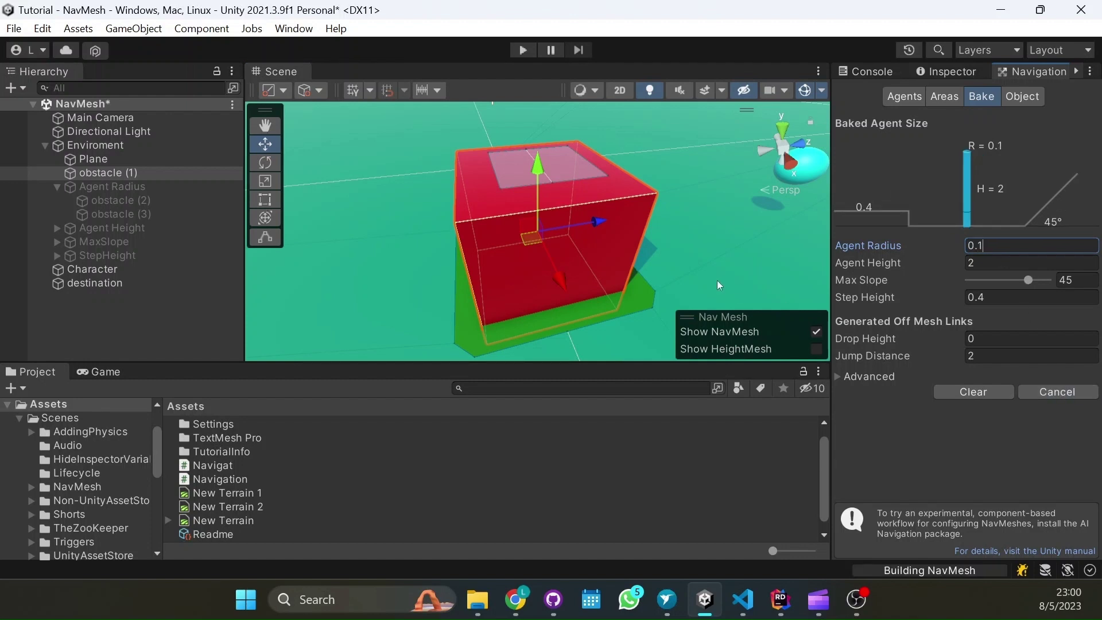
scroll(487, 313, up, 2)
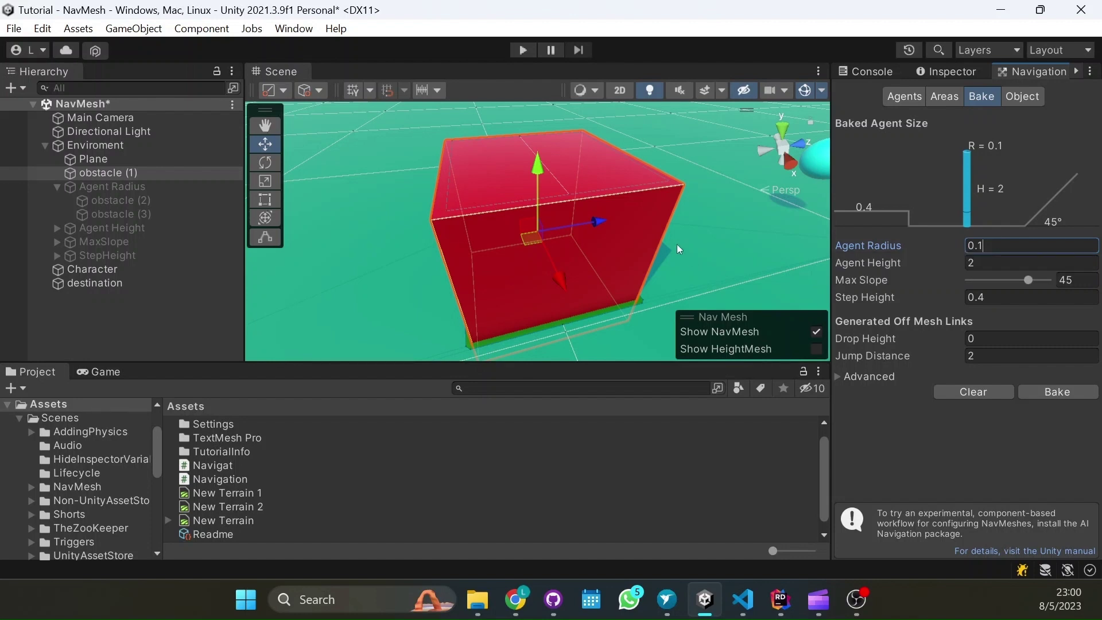
scroll(677, 243, down, 4)
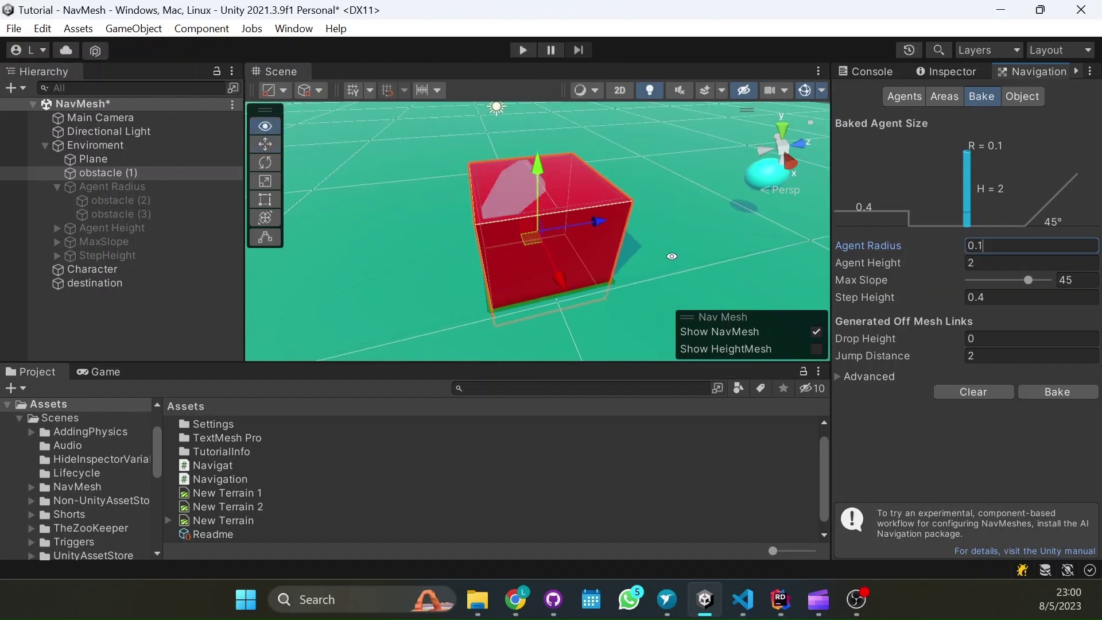
alt+drag(561, 253, 684, 241)
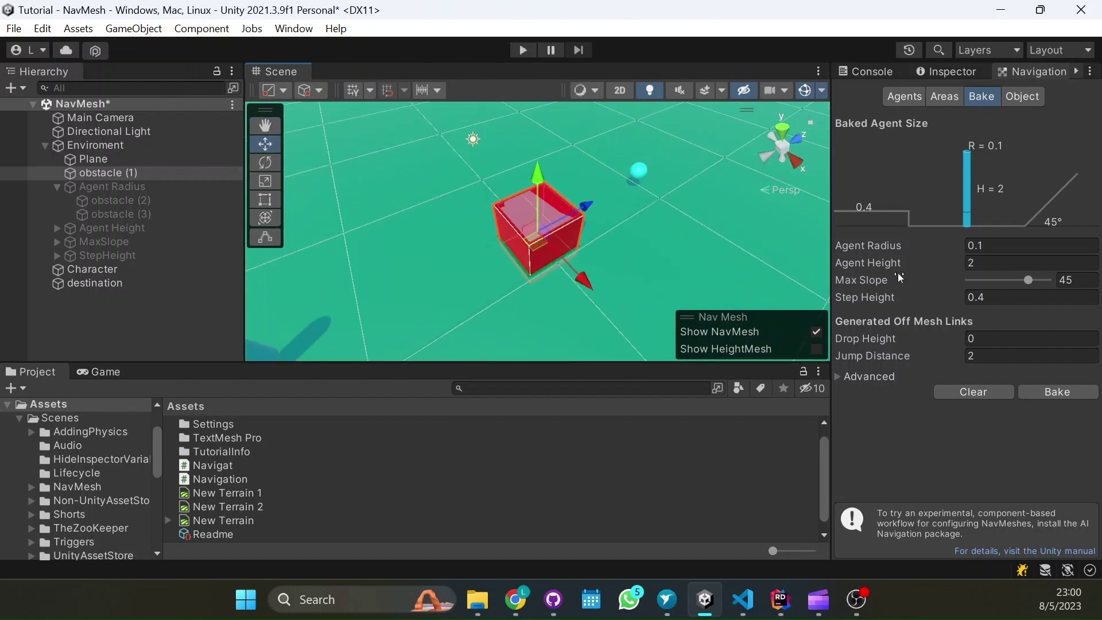
click(979, 245)
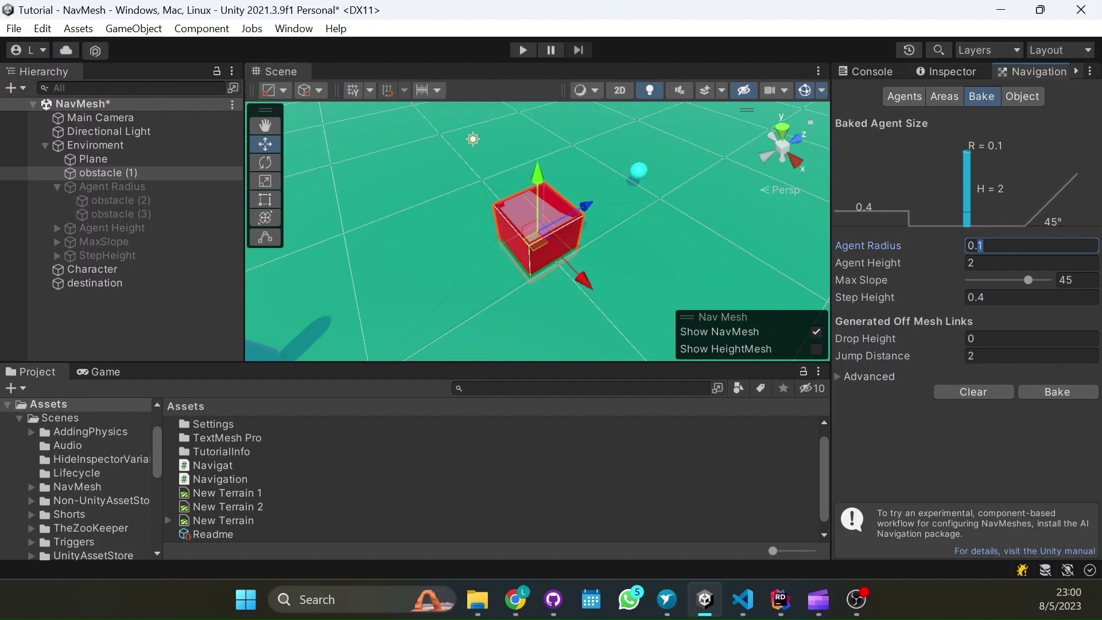
- Activate the Agent Radius group and make it and its children static
click(128, 183)
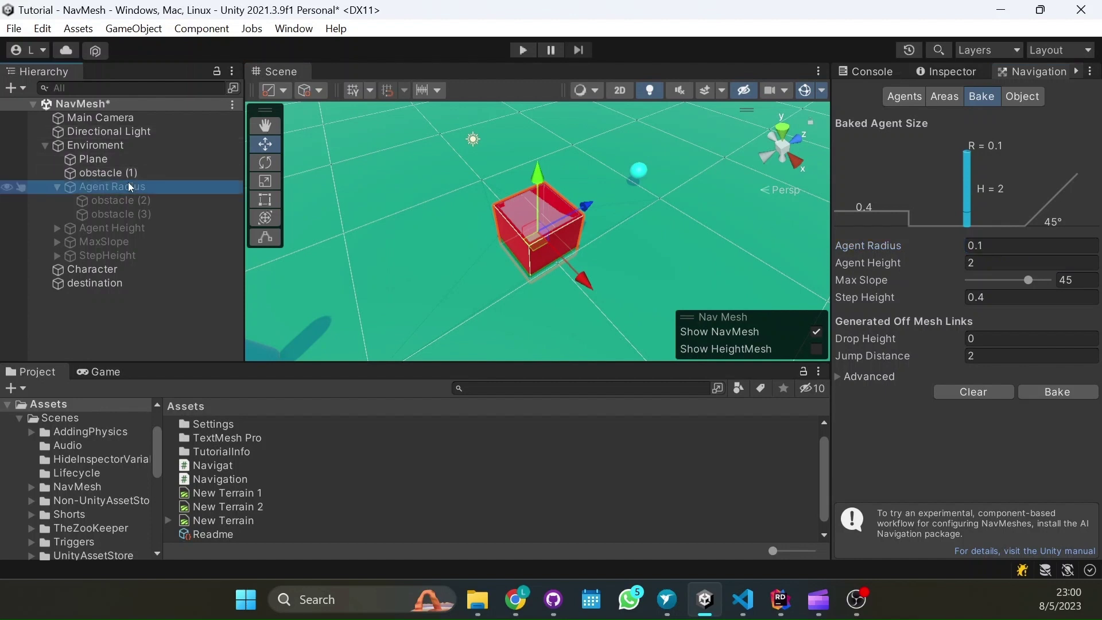
click(930, 71)
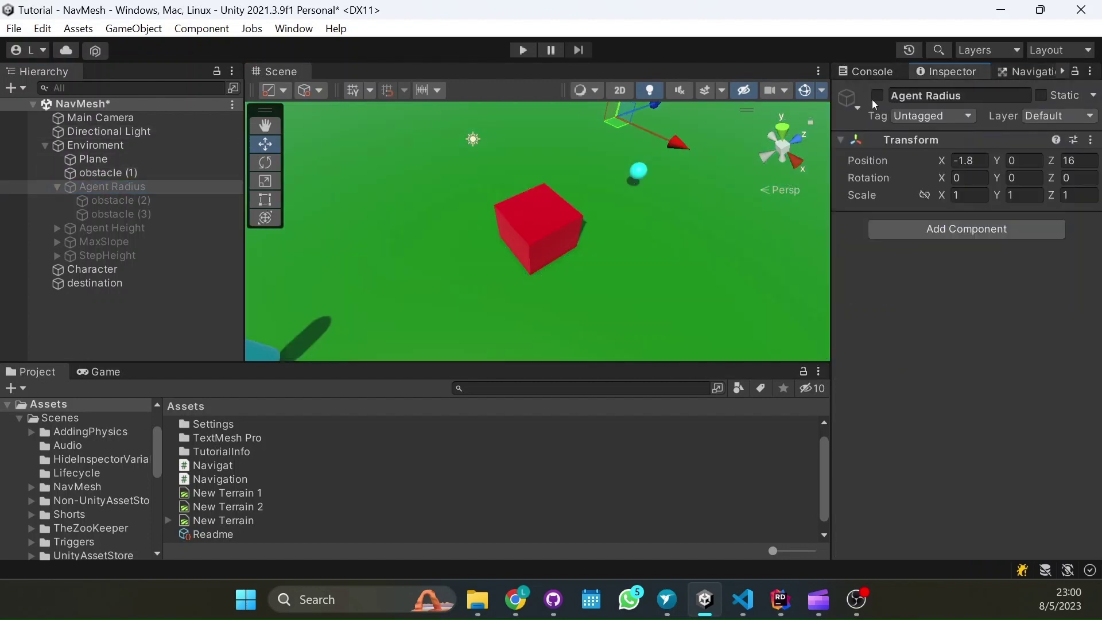
click(878, 96)
double_click(134, 189)
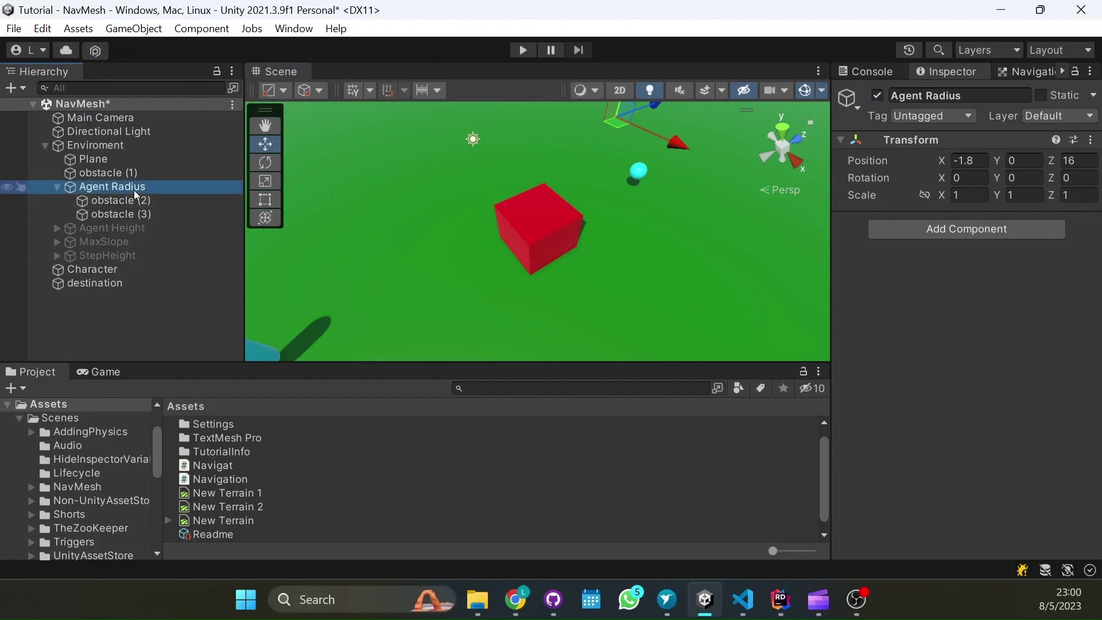
click(1043, 95)
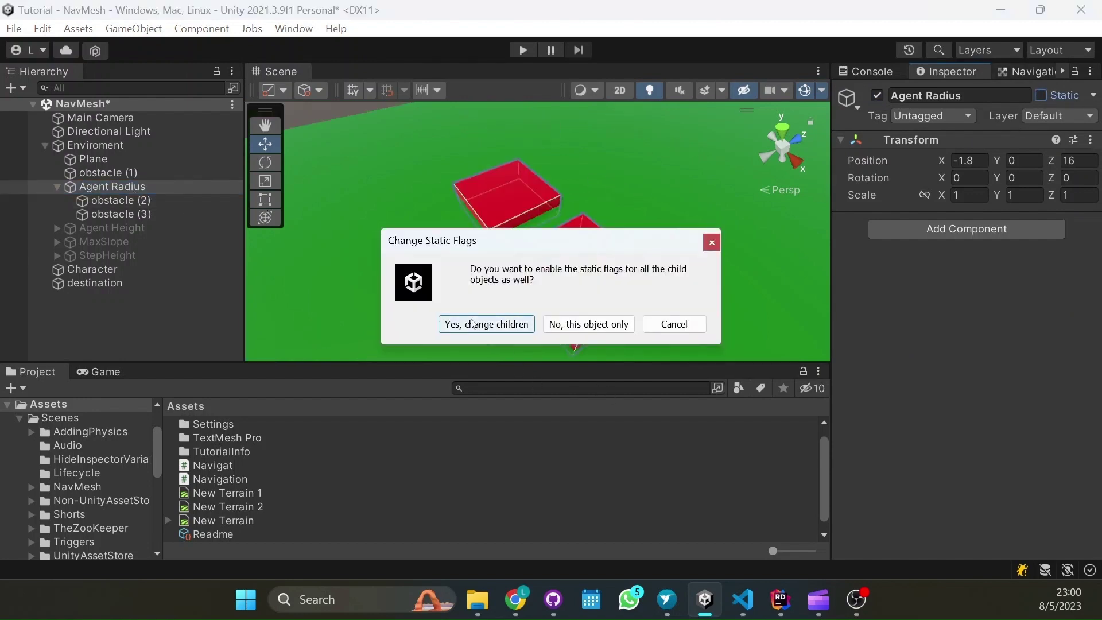
click(504, 325)
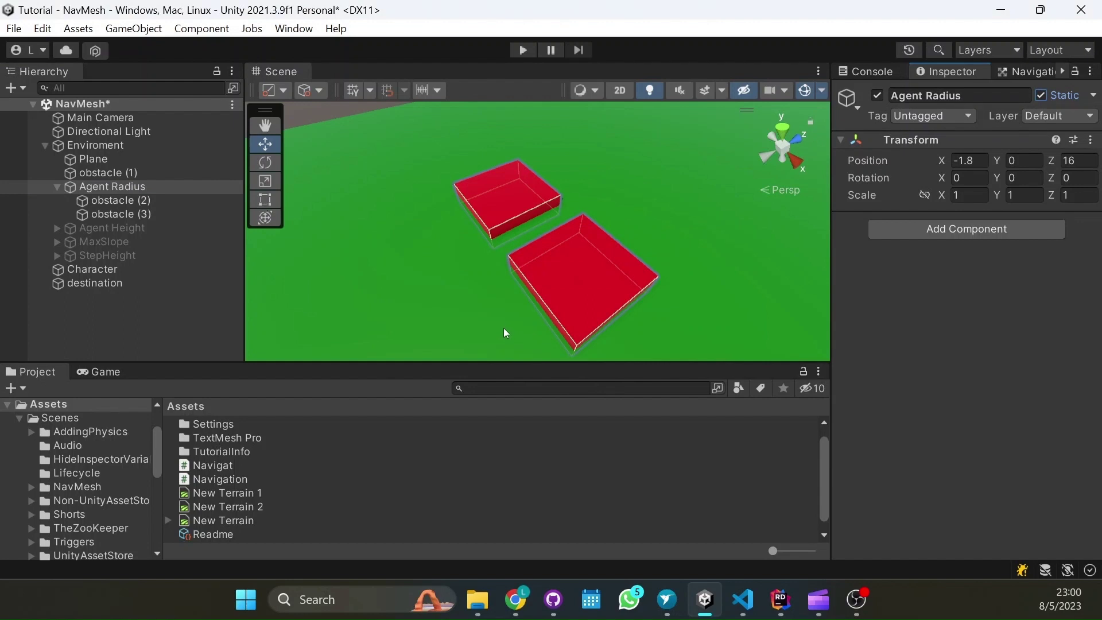
- Rebake the NavMesh and view the narrow gap between the two boxes
click(1015, 70)
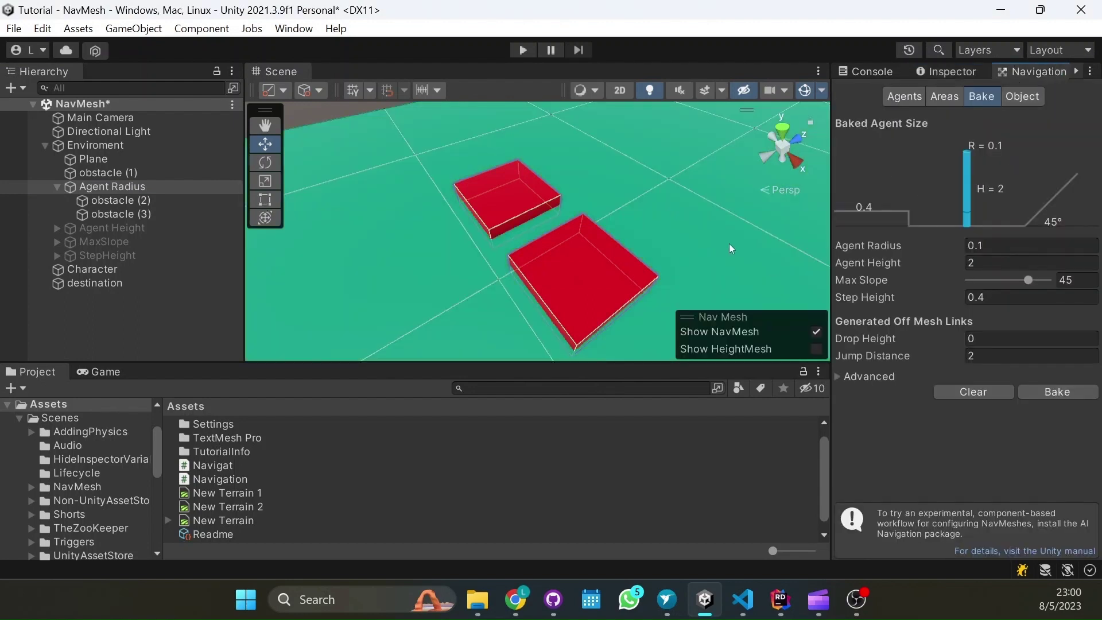
click(1044, 391)
alt+drag(718, 322, 552, 281)
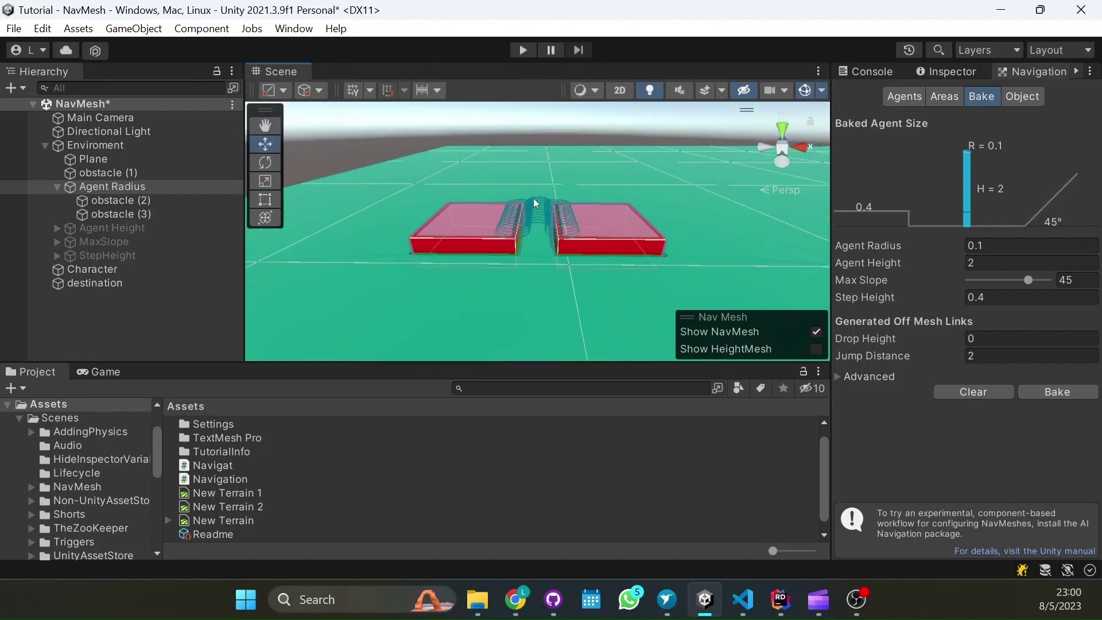
- Change Agent Radius to 0.5 and rebake so the NavMesh avoids the narrow gap
click(983, 245)
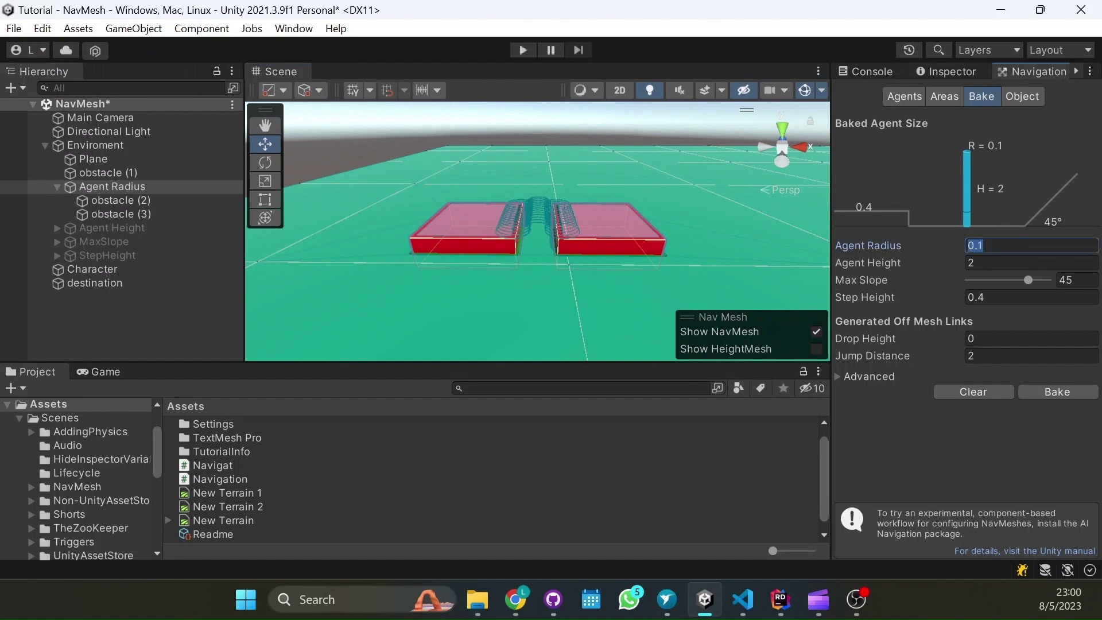
key(BackSpace)
text(5)
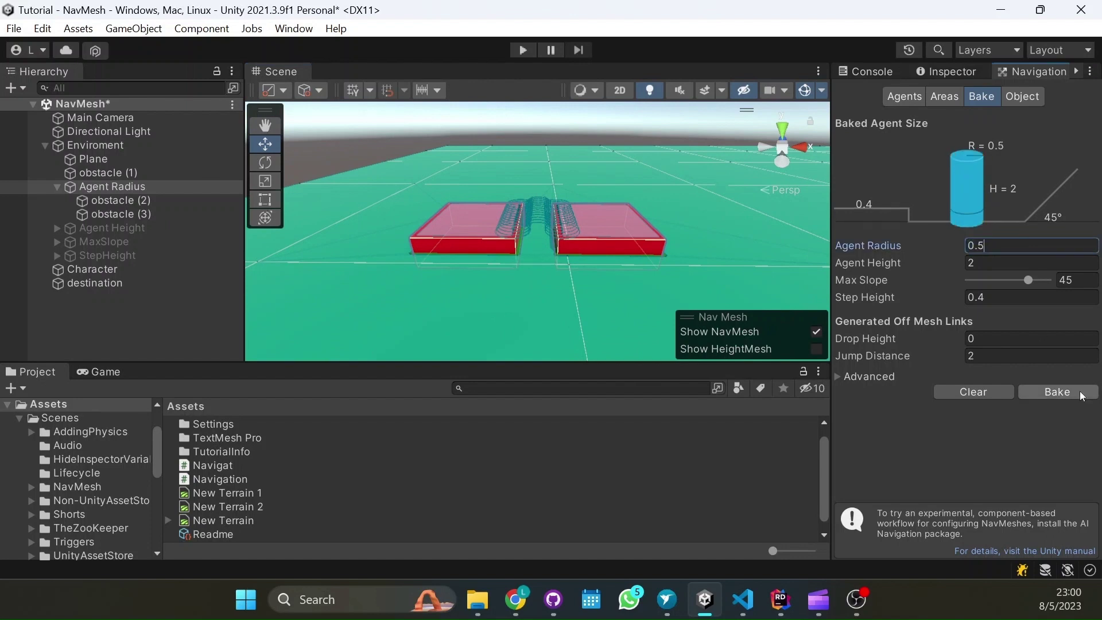
click(1058, 391)
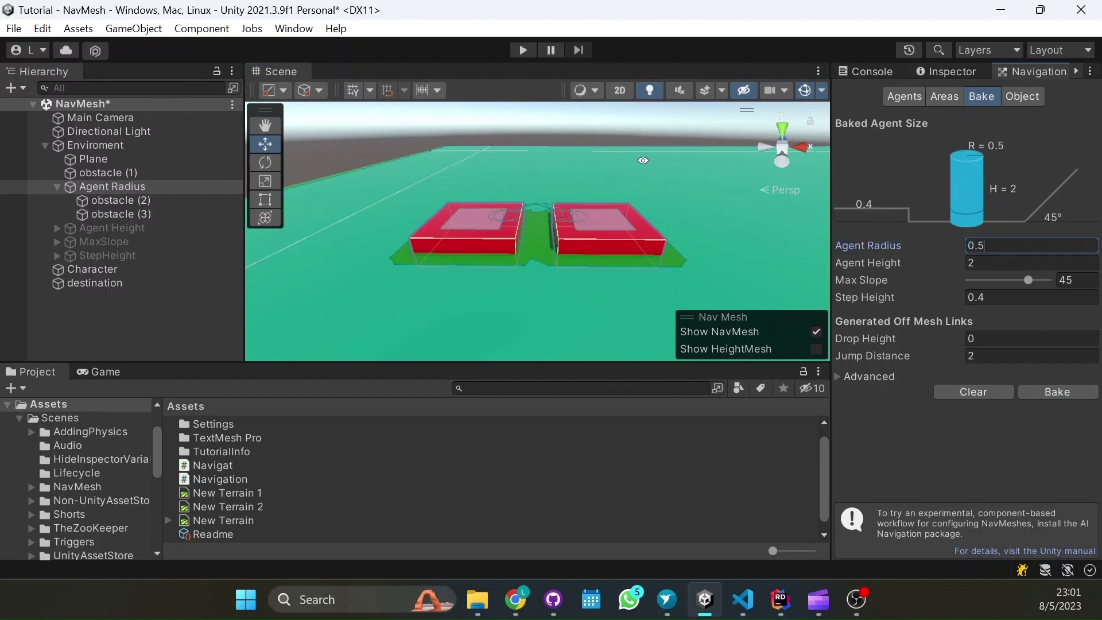
alt+drag(644, 160, 522, 301)
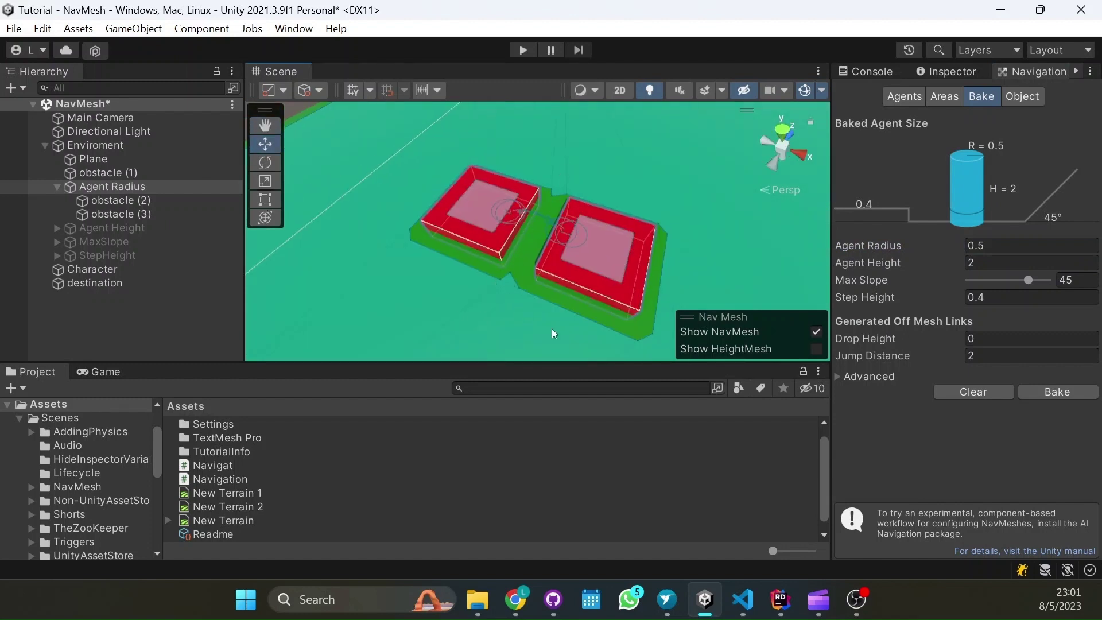
scroll(370, 249, down, 4)
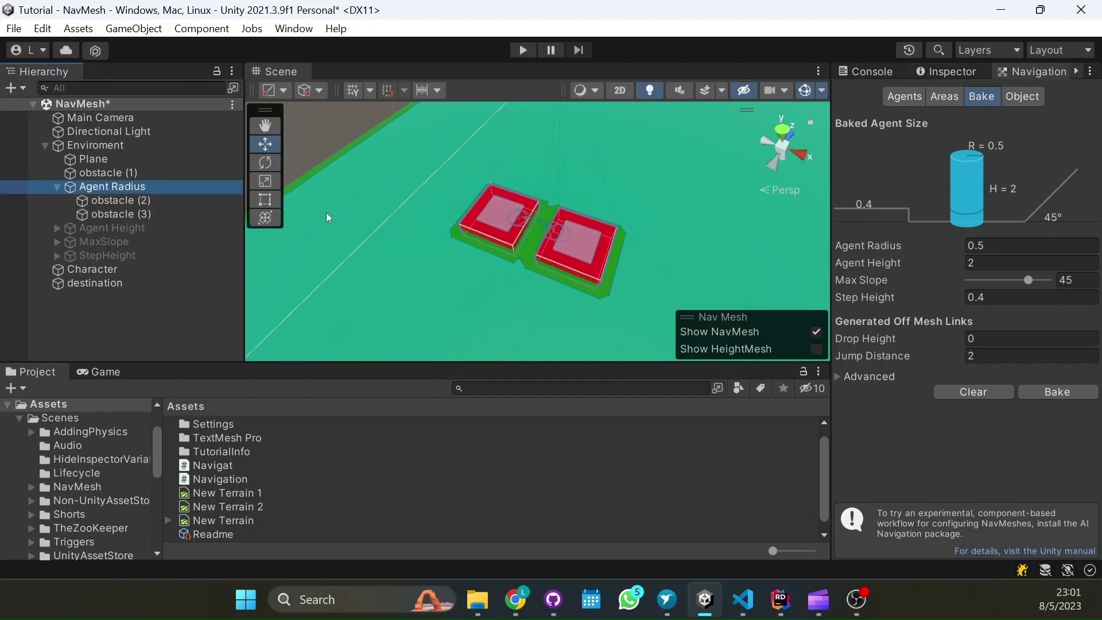
- Activate the Agent Height group, make it and its children static, and bake
click(117, 229)
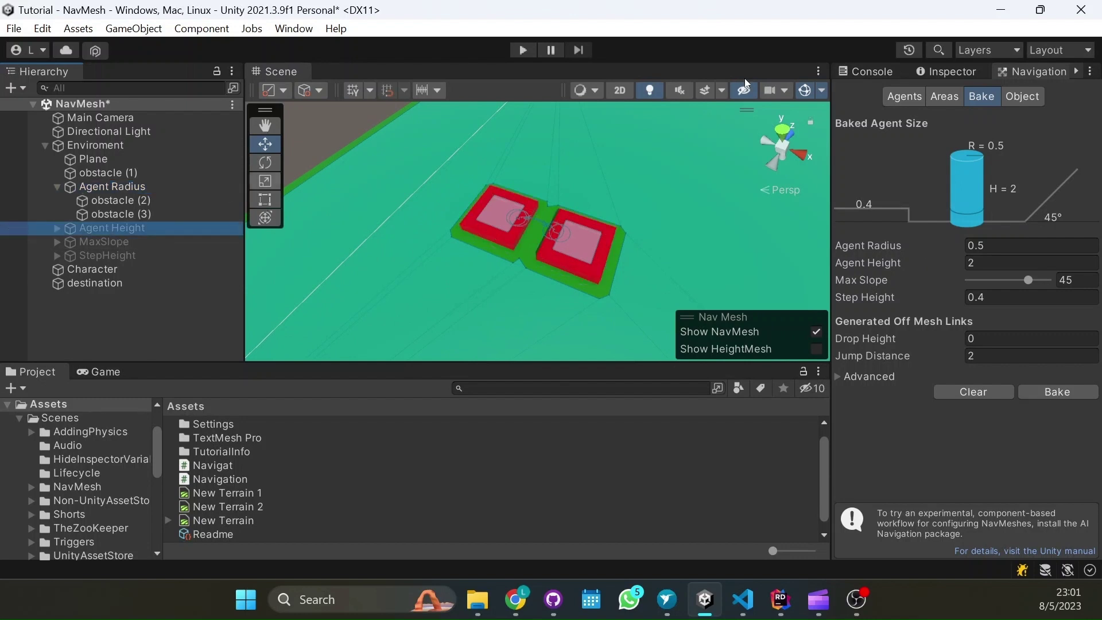
click(938, 74)
click(876, 95)
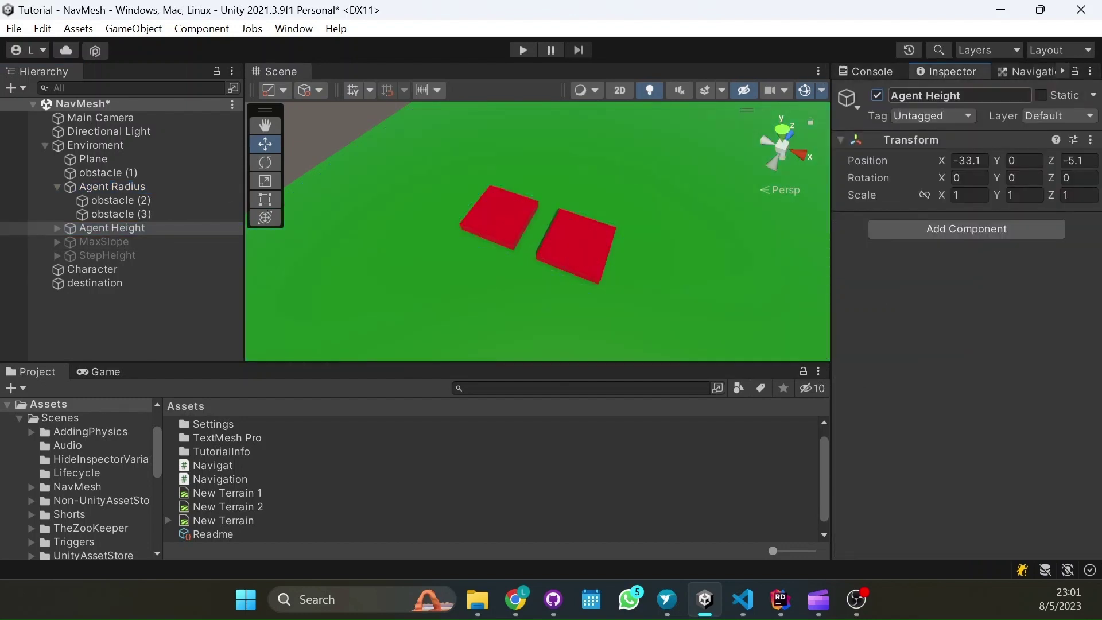
click(1046, 95)
click(508, 323)
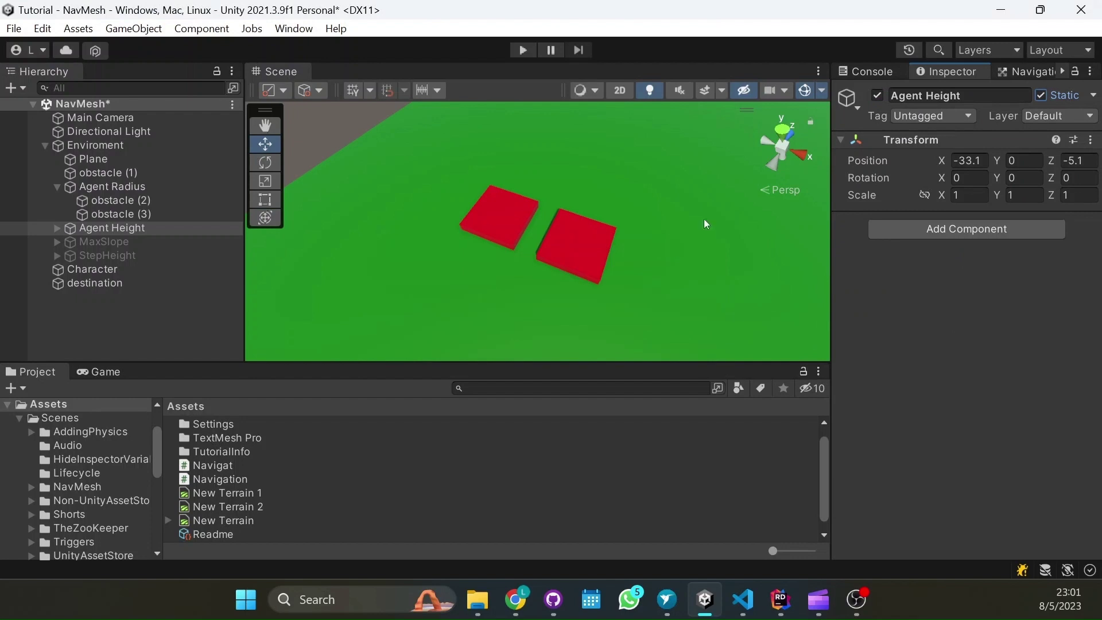
click(1031, 71)
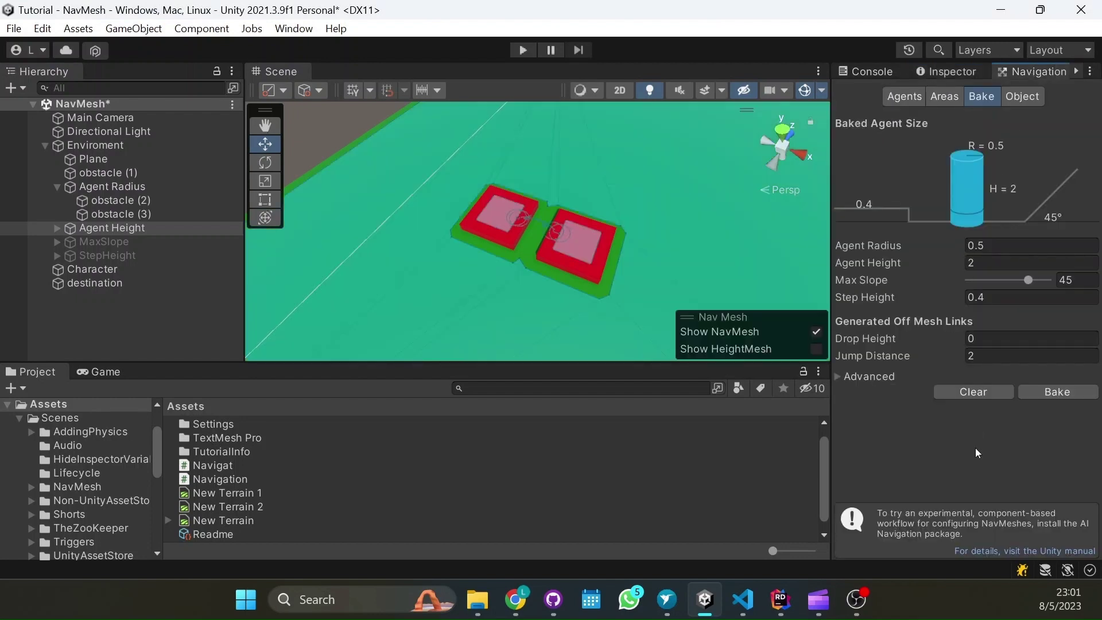
double_click(98, 229)
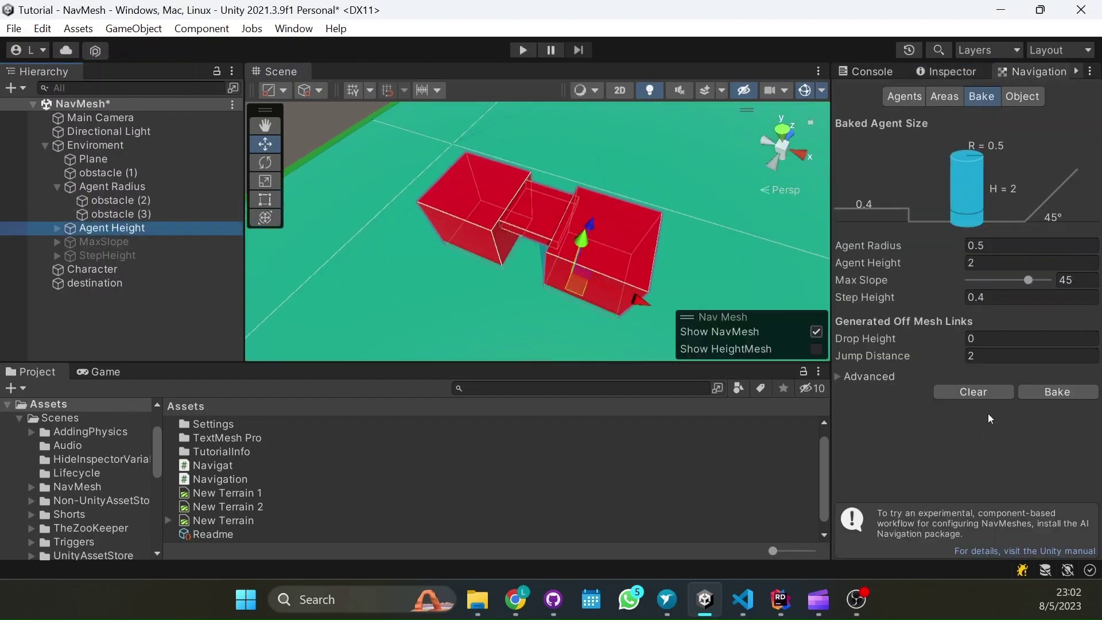
click(1060, 391)
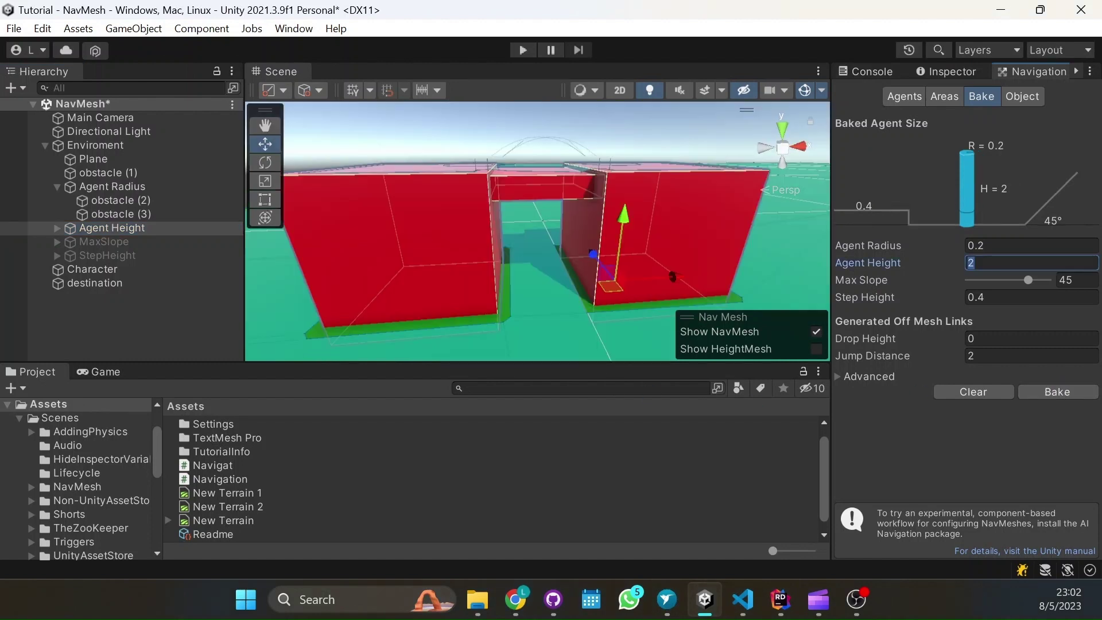
- Rebake with Agent Height 4 and inspect the gap under the arch
text(4)
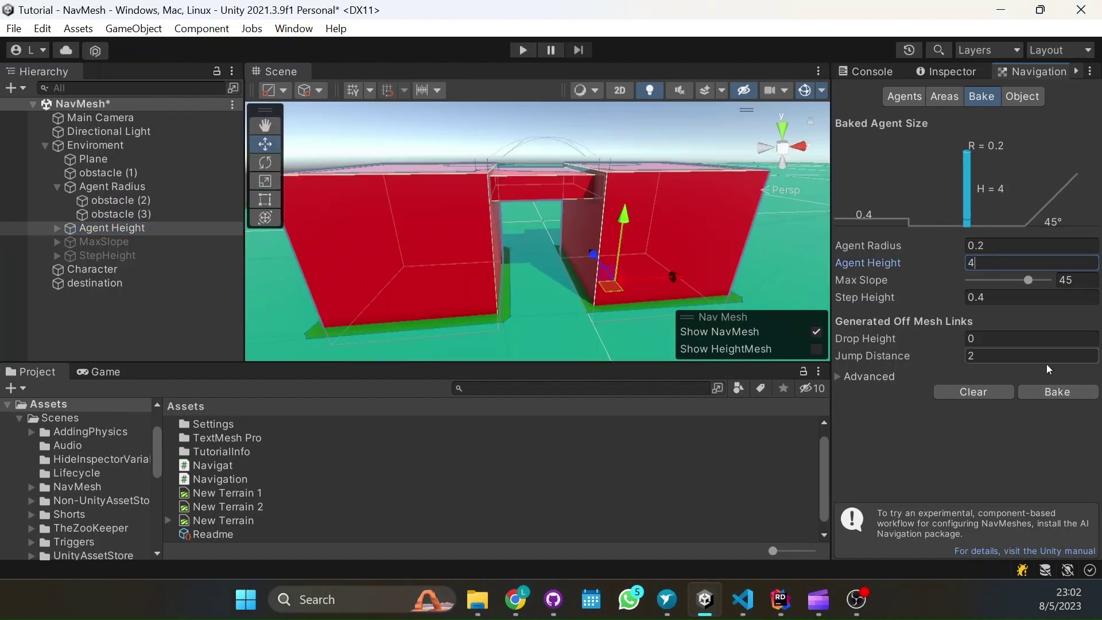
click(1031, 392)
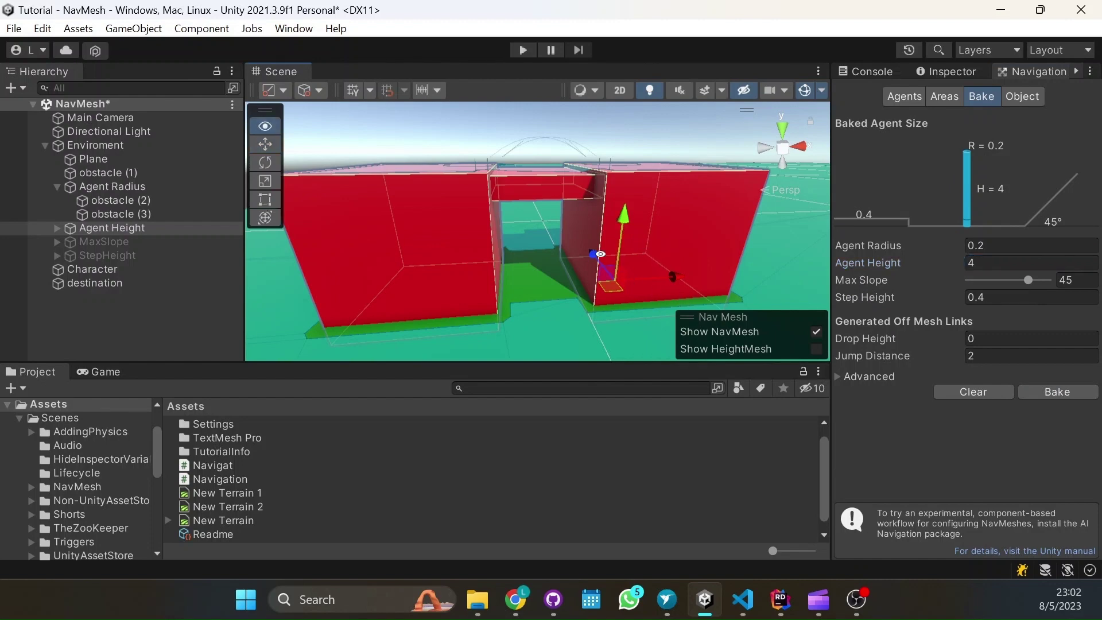
alt+drag(600, 256, 448, 312)
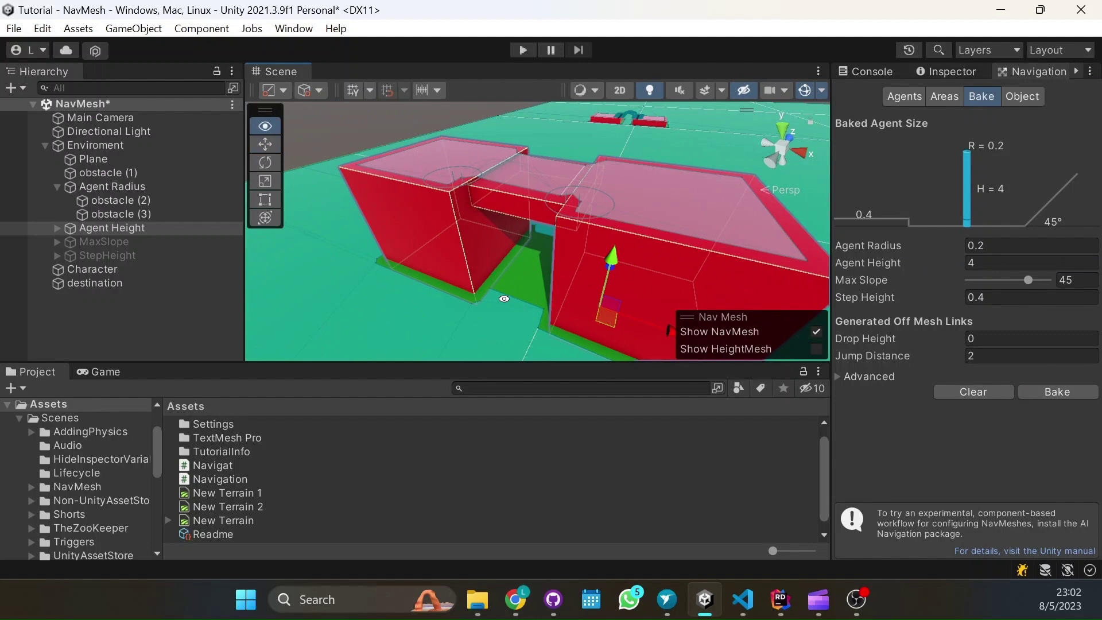
alt+drag(689, 253, 634, 275)
alt+drag(492, 195, 511, 170)
- Set Agent Height back to 2 and rebake the NavMesh
click(1032, 262)
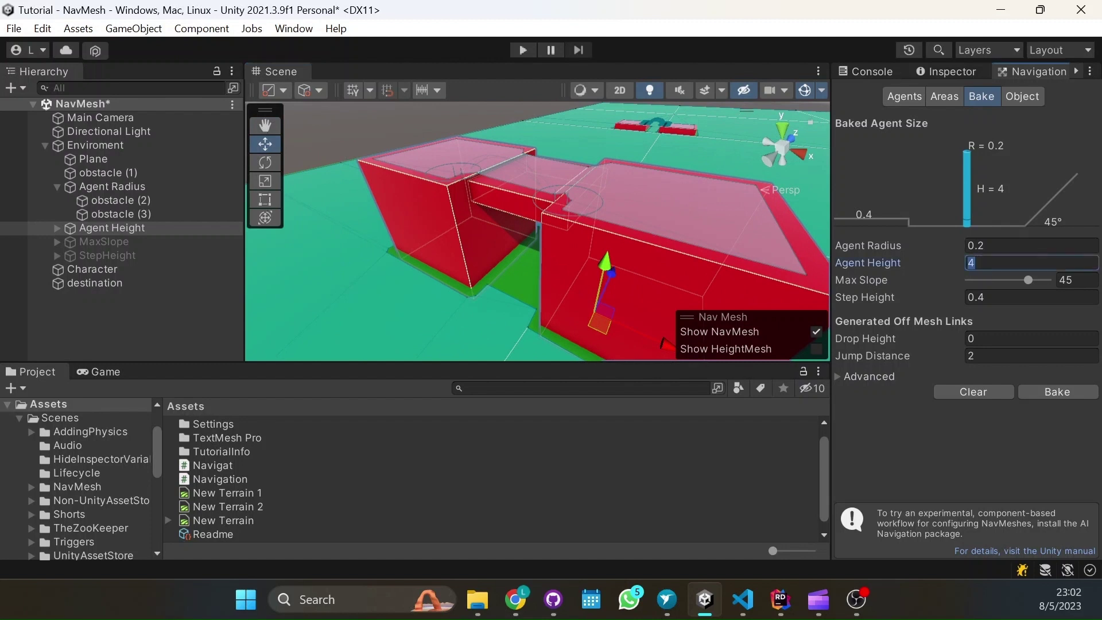
text(2)
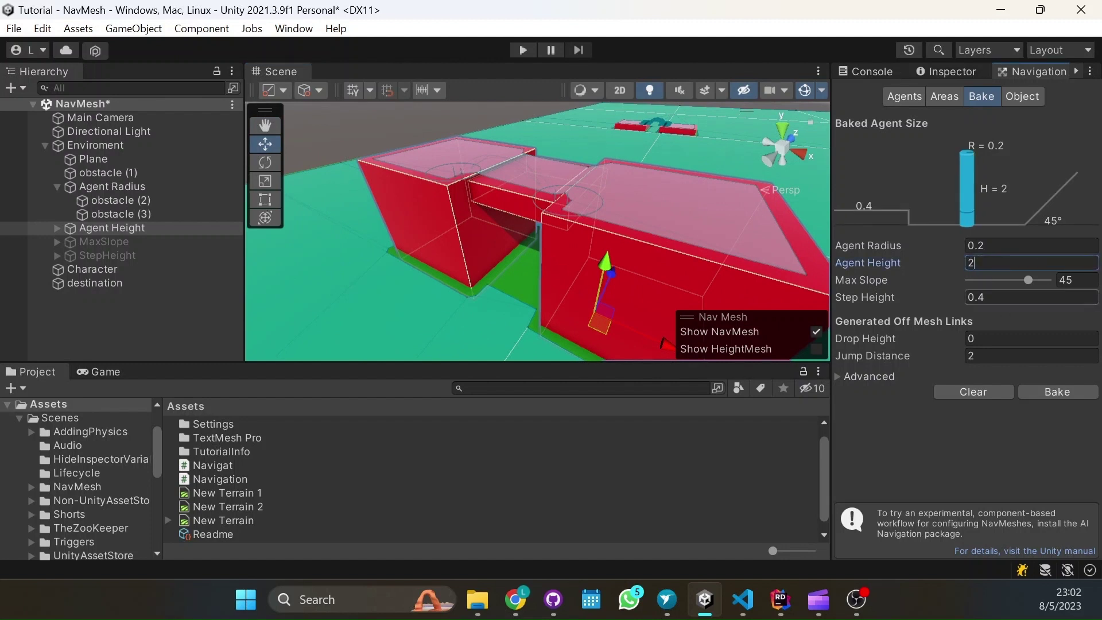
click(1058, 392)
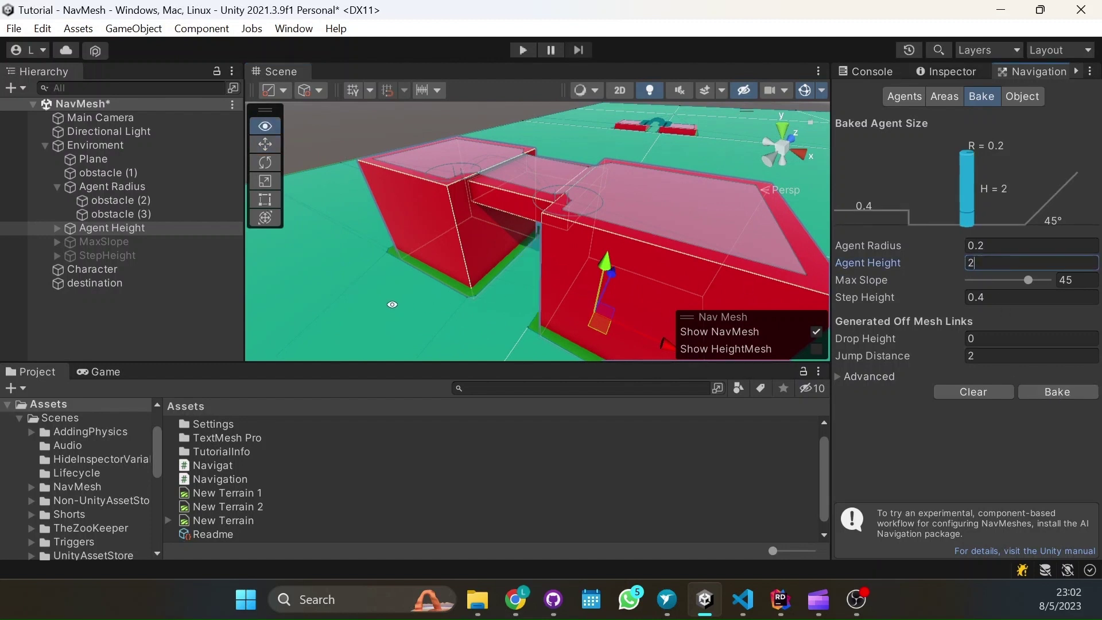
alt+drag(585, 281, 455, 236)
scroll(601, 229, down, 5)
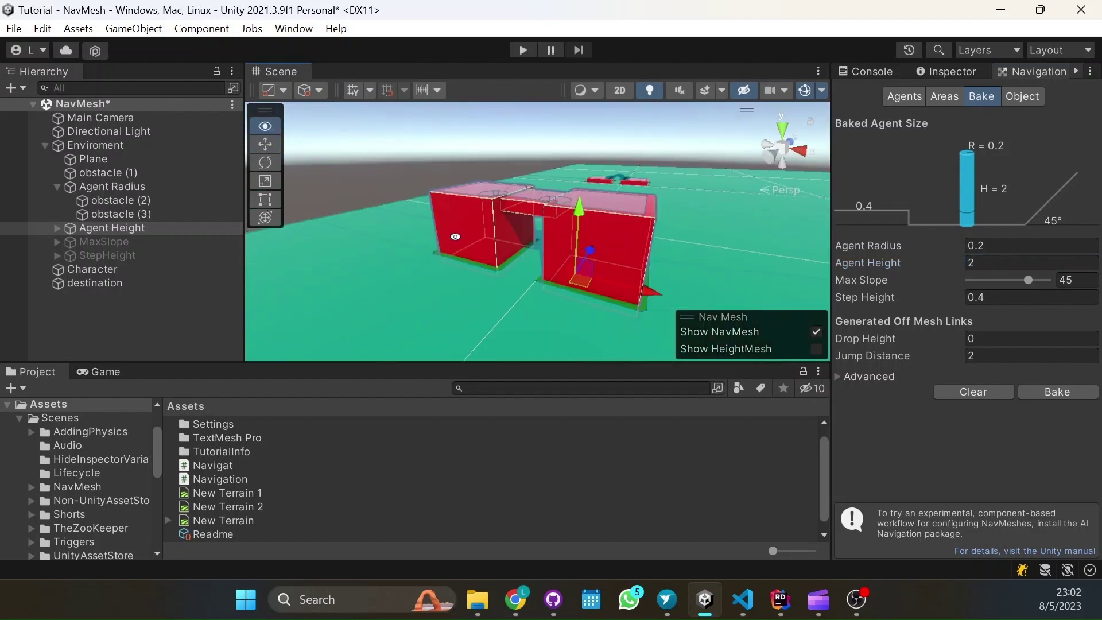
- Mark the MaxSlope ramp group and all its children static for navigation
click(166, 241)
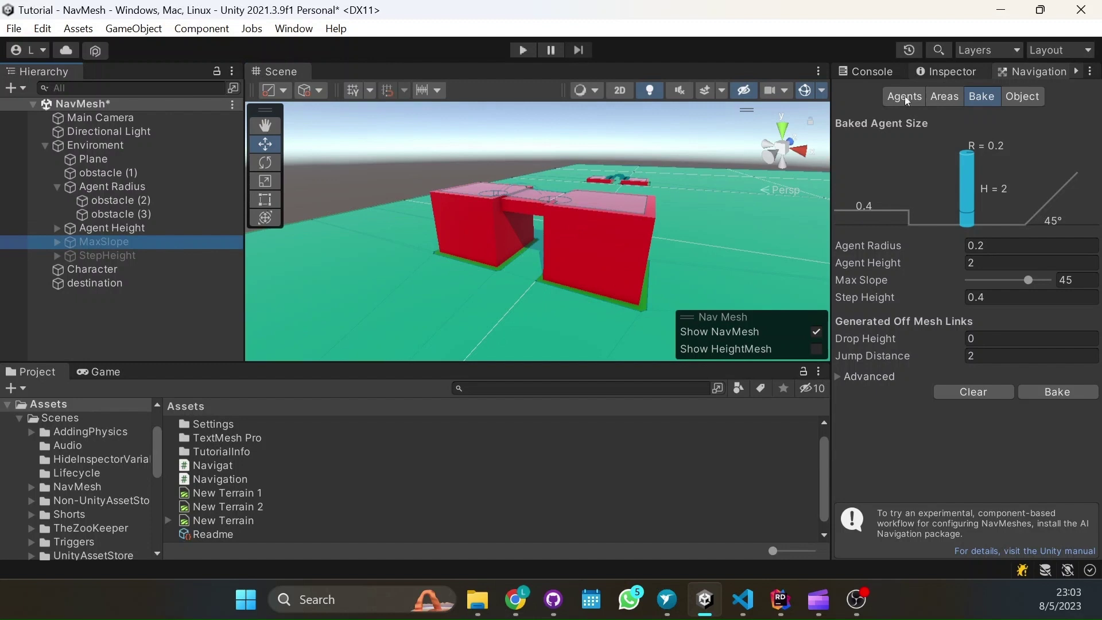
click(950, 71)
click(1041, 95)
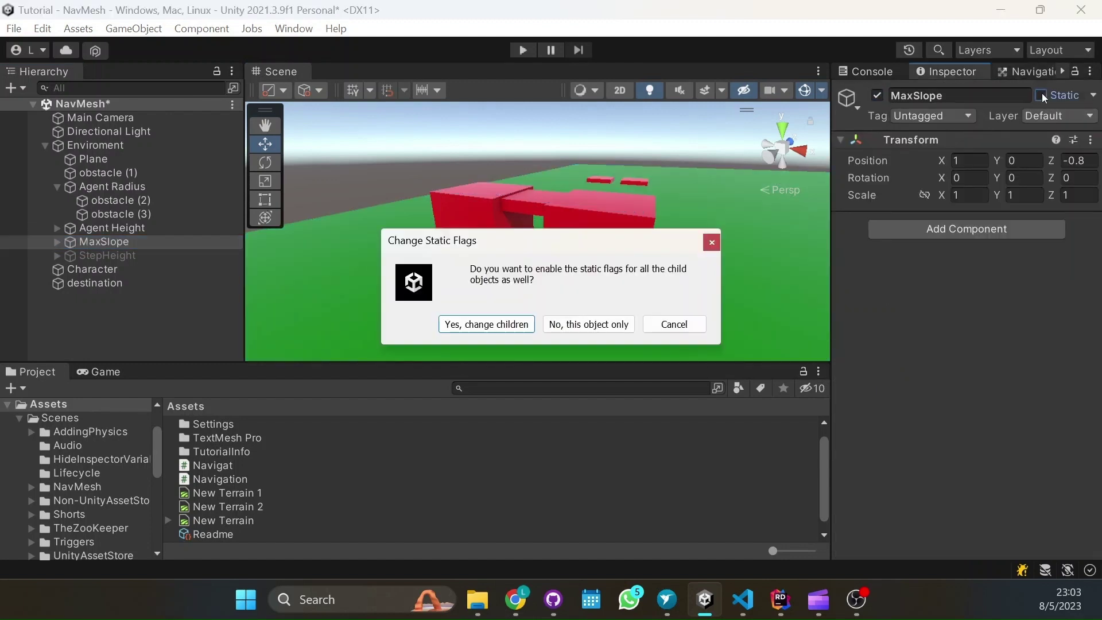
click(508, 325)
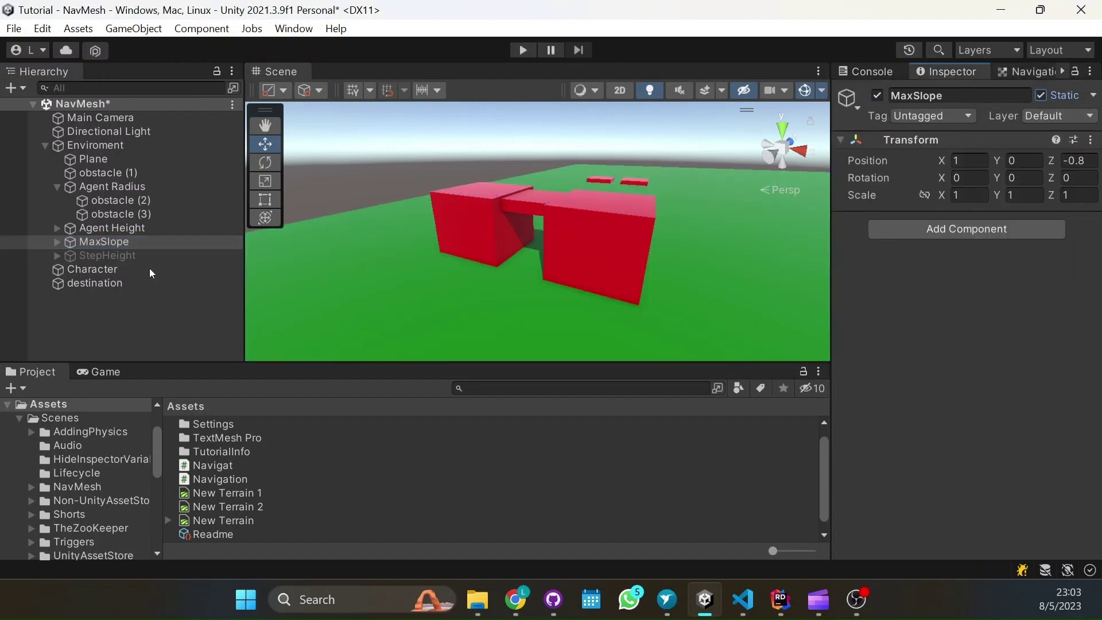
click(109, 243)
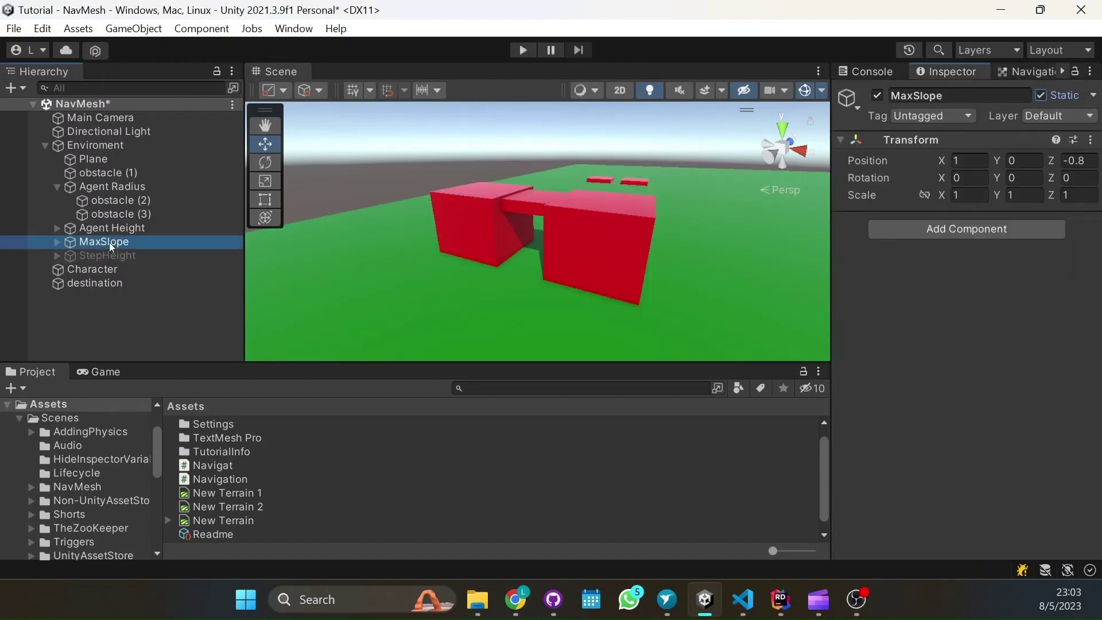
click(1017, 81)
click(1026, 74)
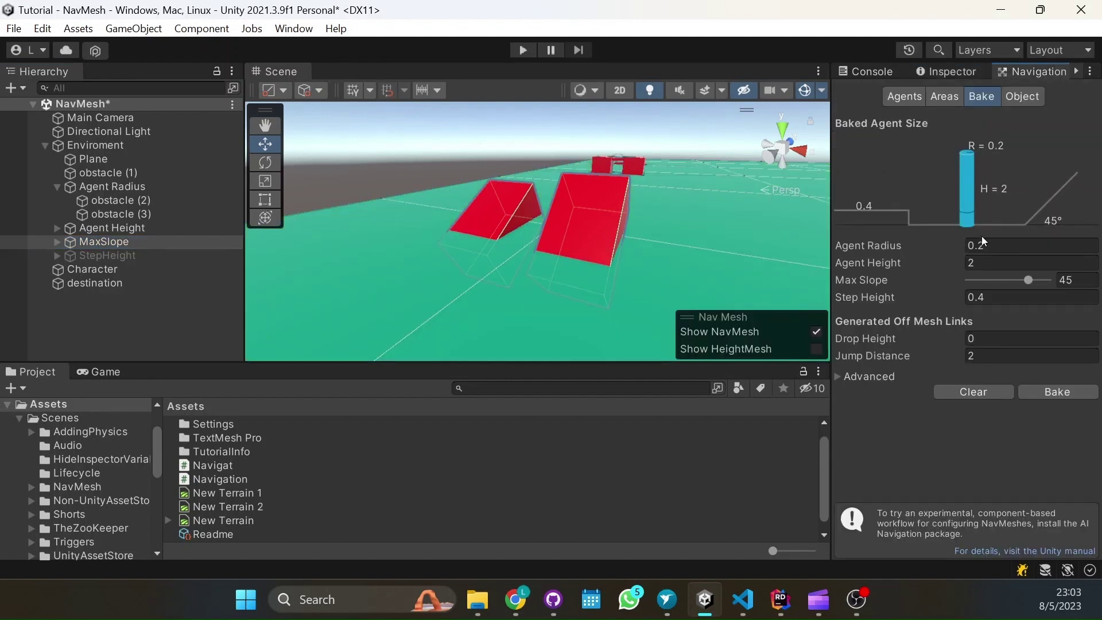
- Try a Max Slope of 18°, then set it back to 45
mouse_move(1030, 285)
mouse_down()
mouse_move(960, 281)
mouse_move(1013, 281)
mouse_up()
text(45)
alt+drag(805, 293, 472, 287)
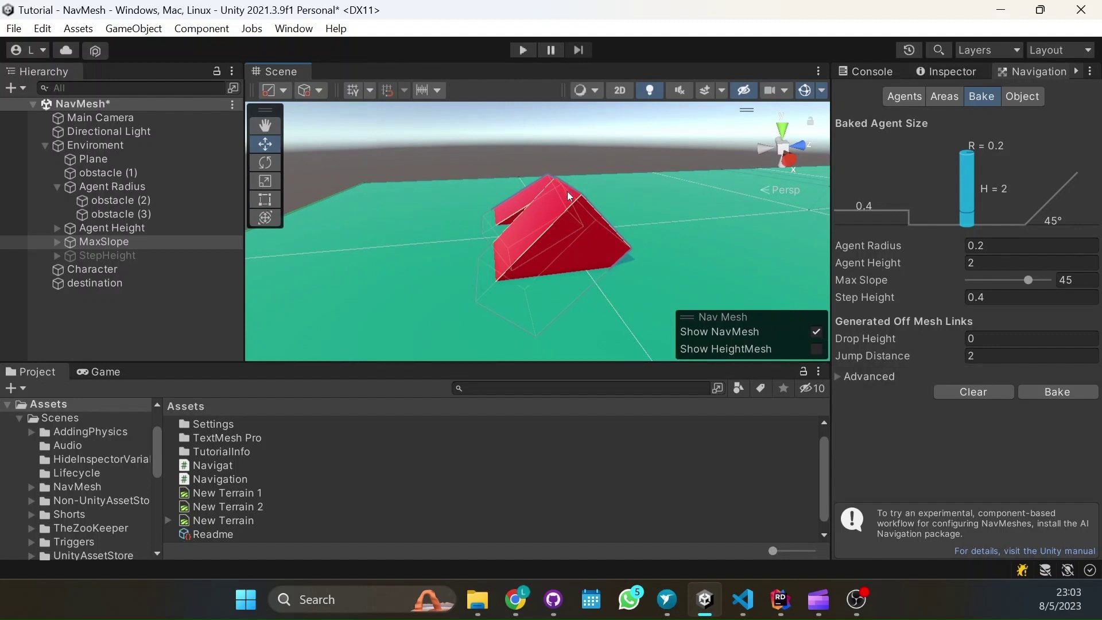
alt+drag(580, 229, 485, 216)
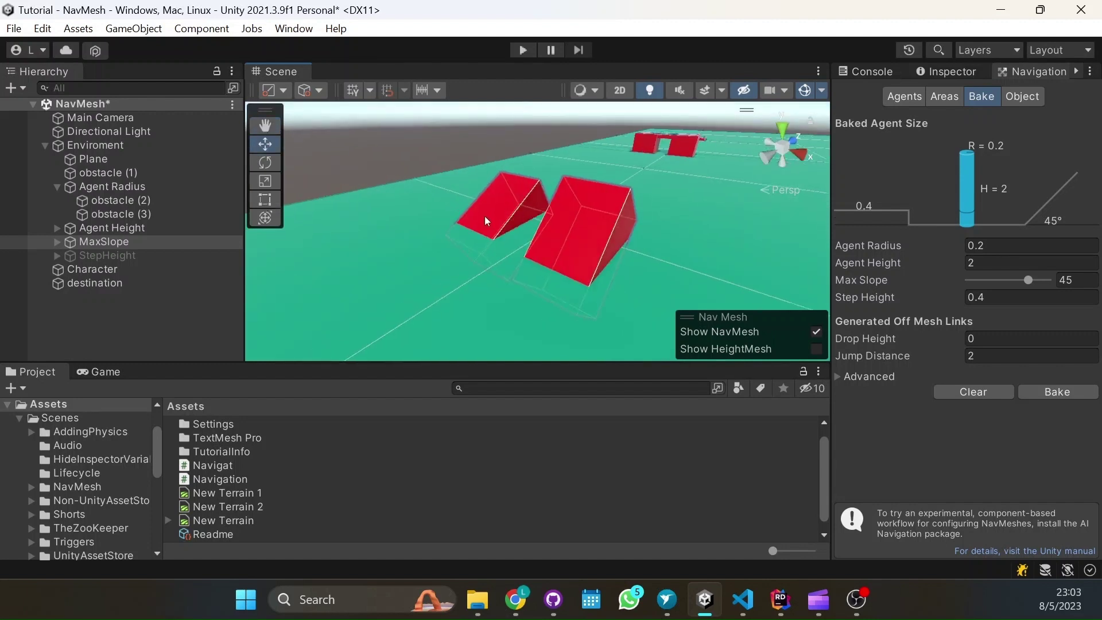
- Rotate one red ramp to a steeper tilt and bake the NavMesh
click(606, 249)
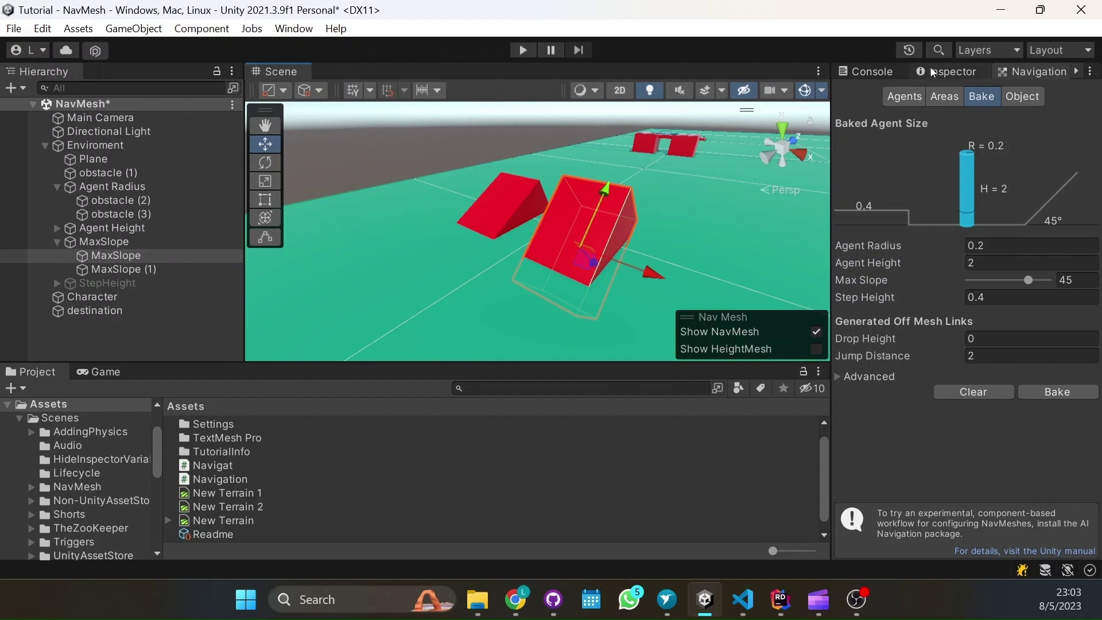
key(e)
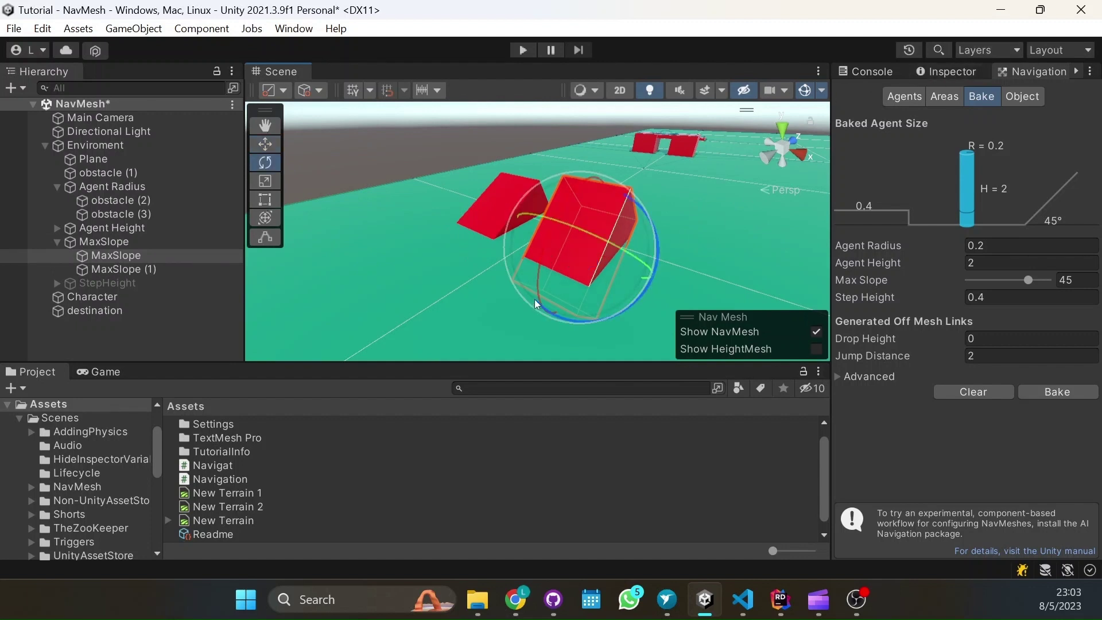
drag(537, 288, 540, 313)
alt+drag(731, 243, 645, 224)
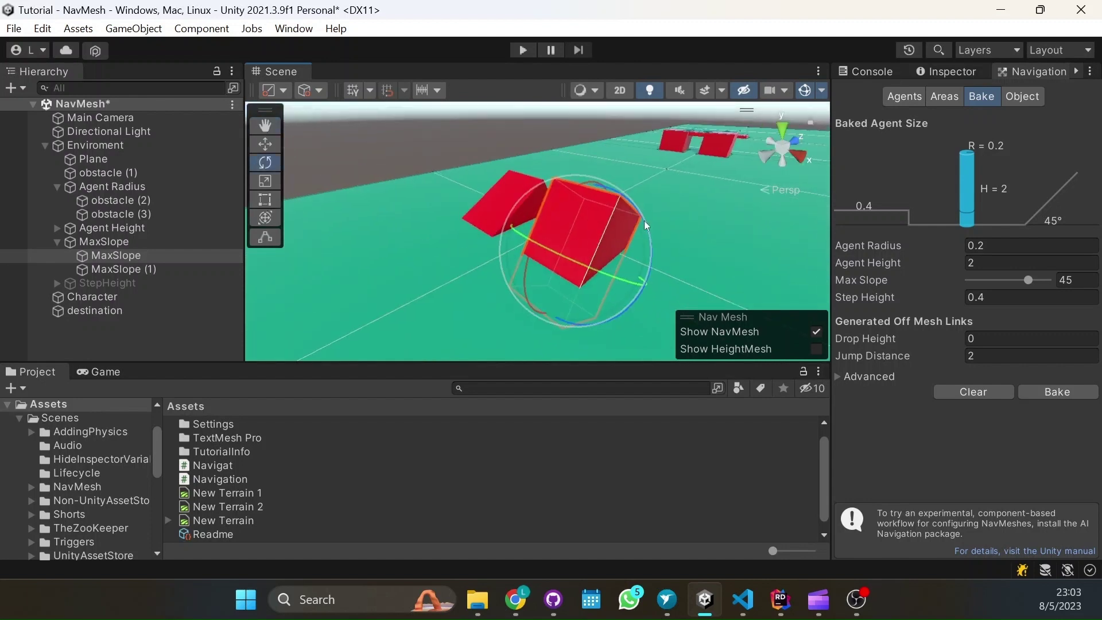
click(1069, 393)
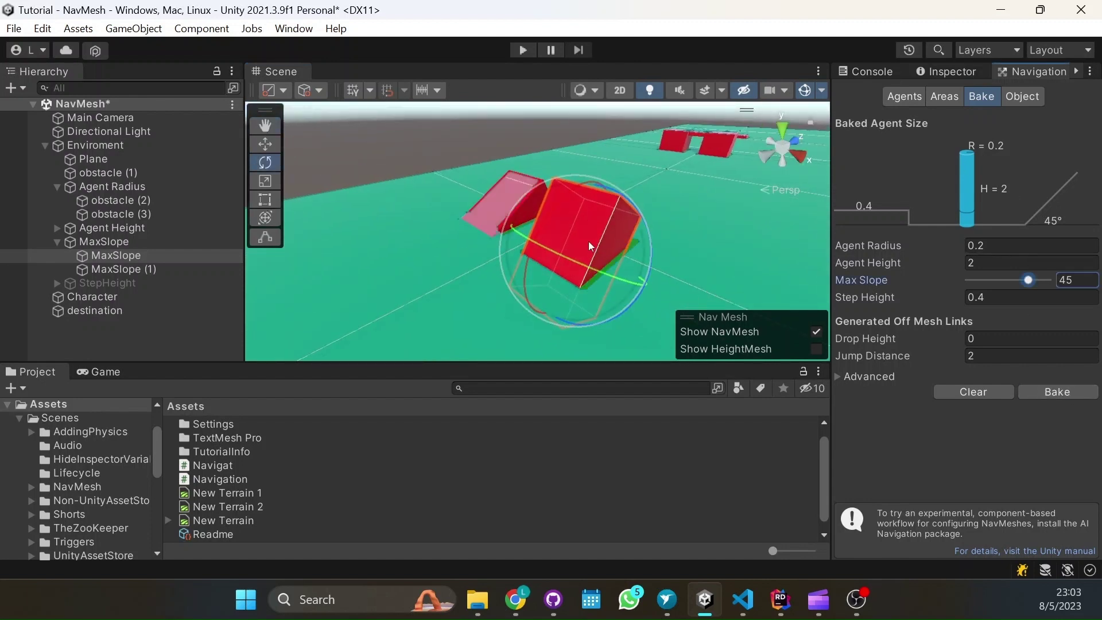
- Rebake the NavMesh and inspect its coverage across both ramps
alt+drag(591, 253, 712, 291)
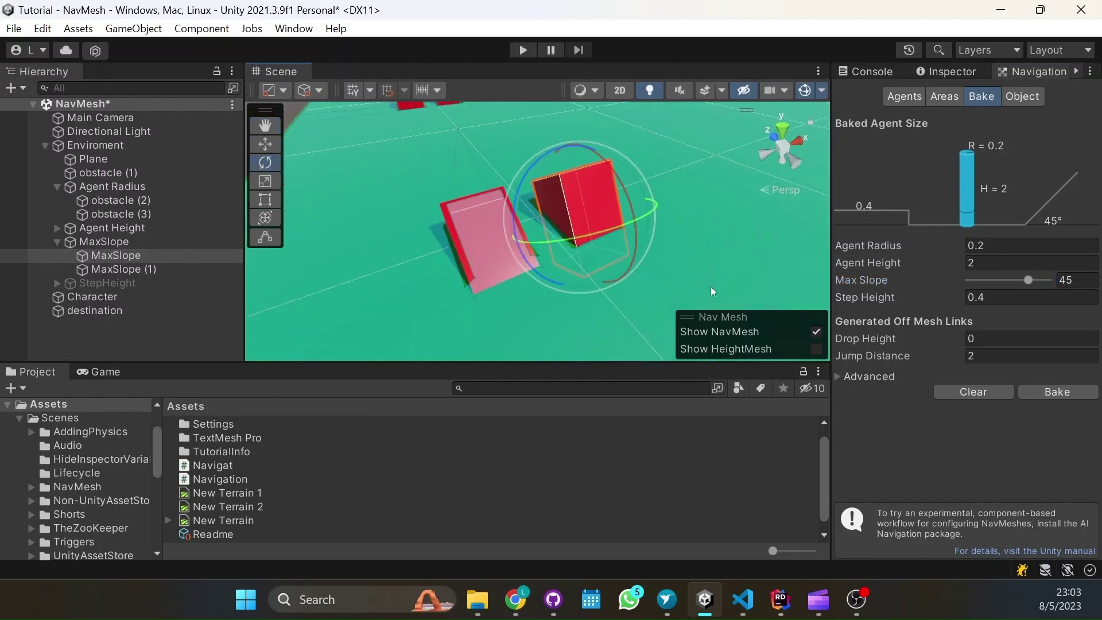
scroll(469, 287, up, 3)
alt+drag(464, 323, 536, 280)
alt+drag(498, 216, 645, 191)
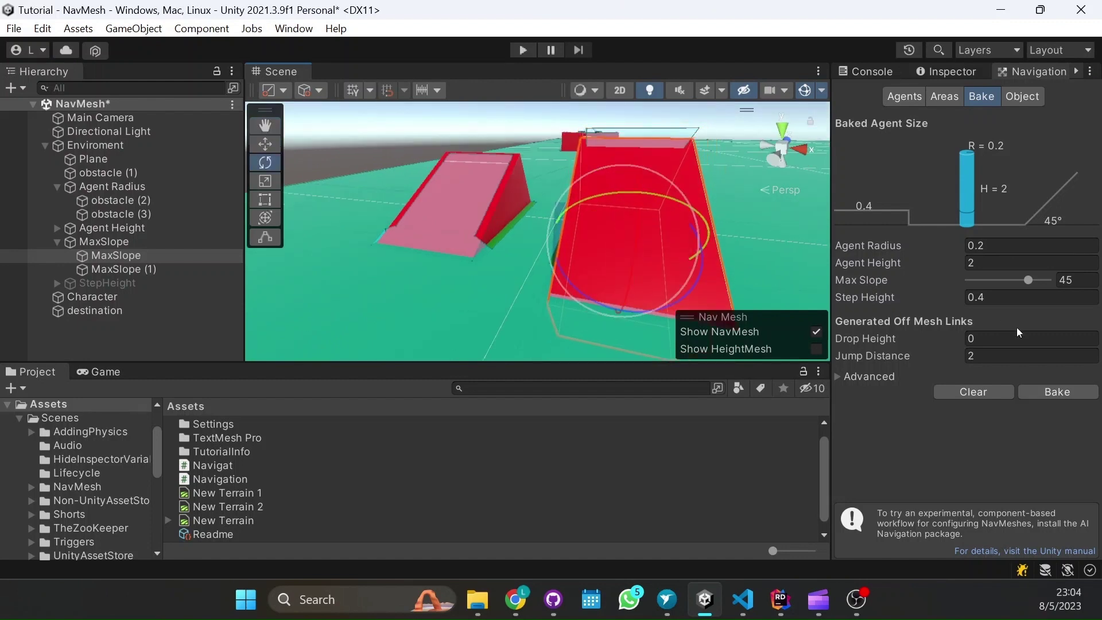
click(1056, 398)
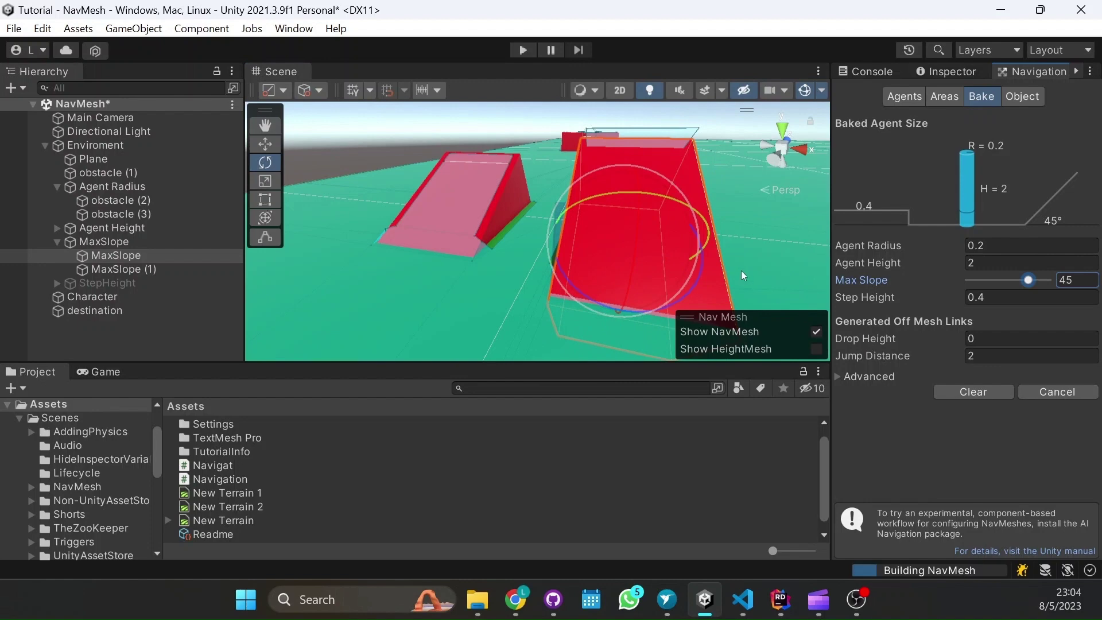
alt+drag(499, 182, 521, 190)
alt+drag(687, 190, 683, 195)
scroll(454, 256, down, 3)
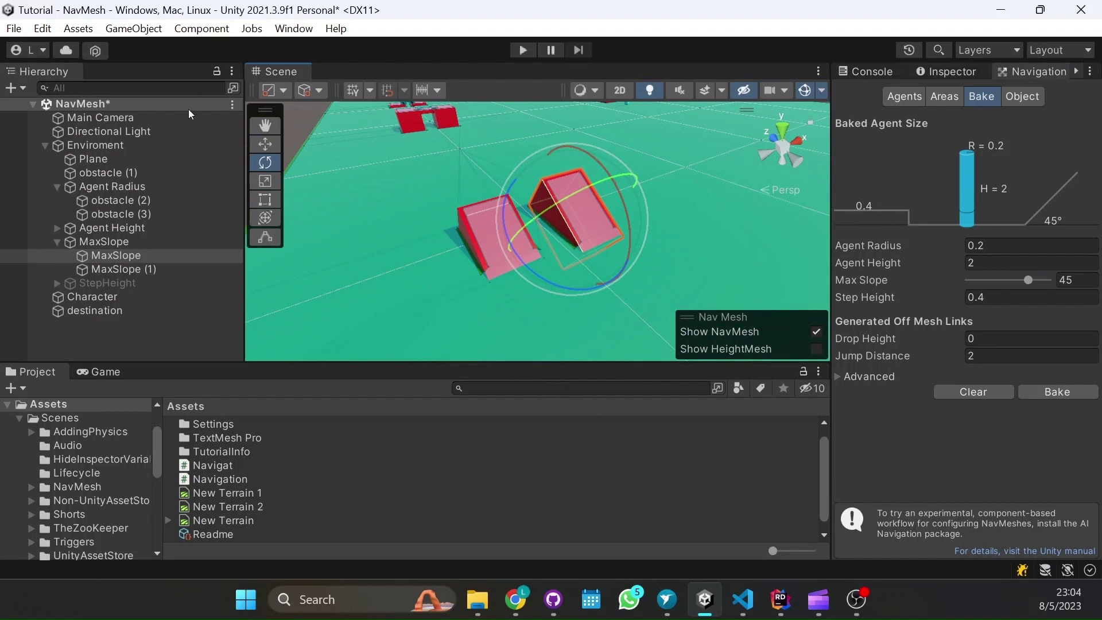
- Activate the StepHeight group and make it and its children static
click(111, 282)
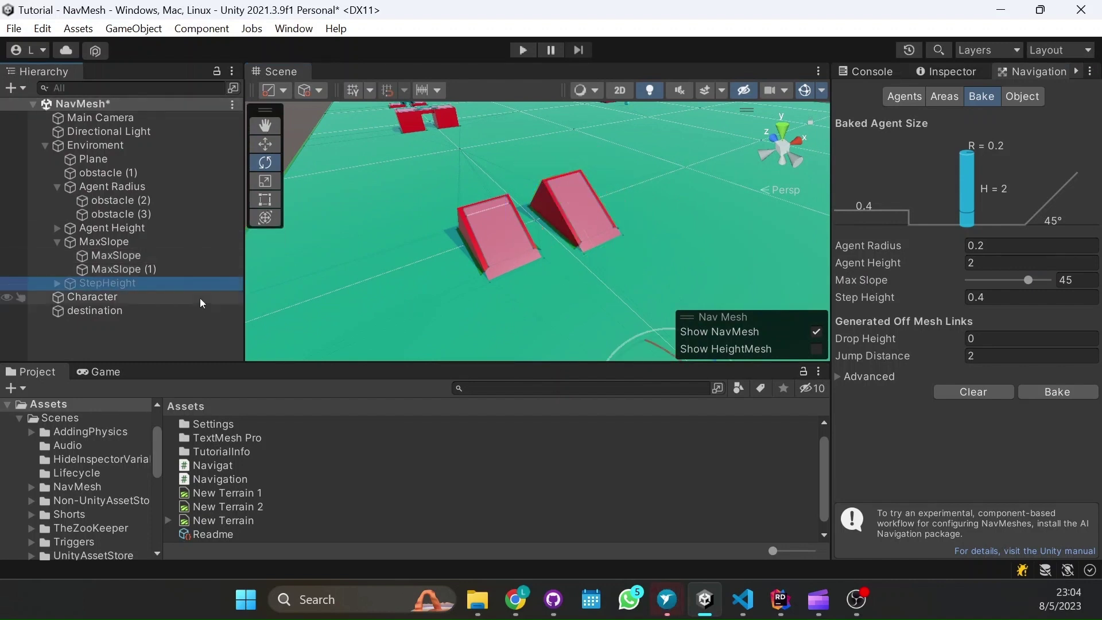
click(954, 73)
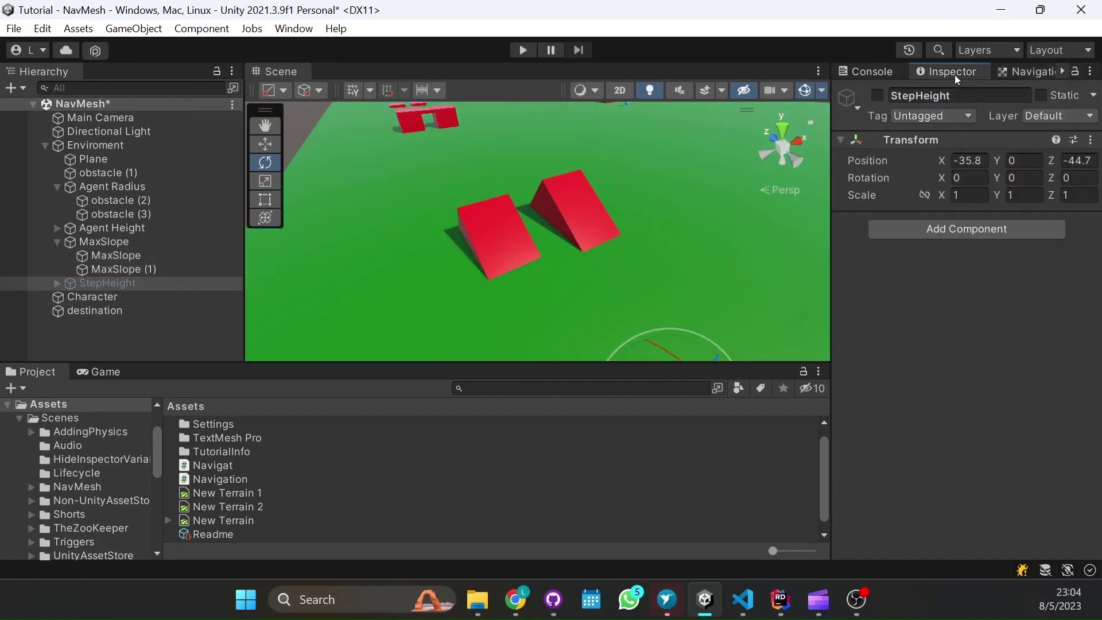
click(875, 96)
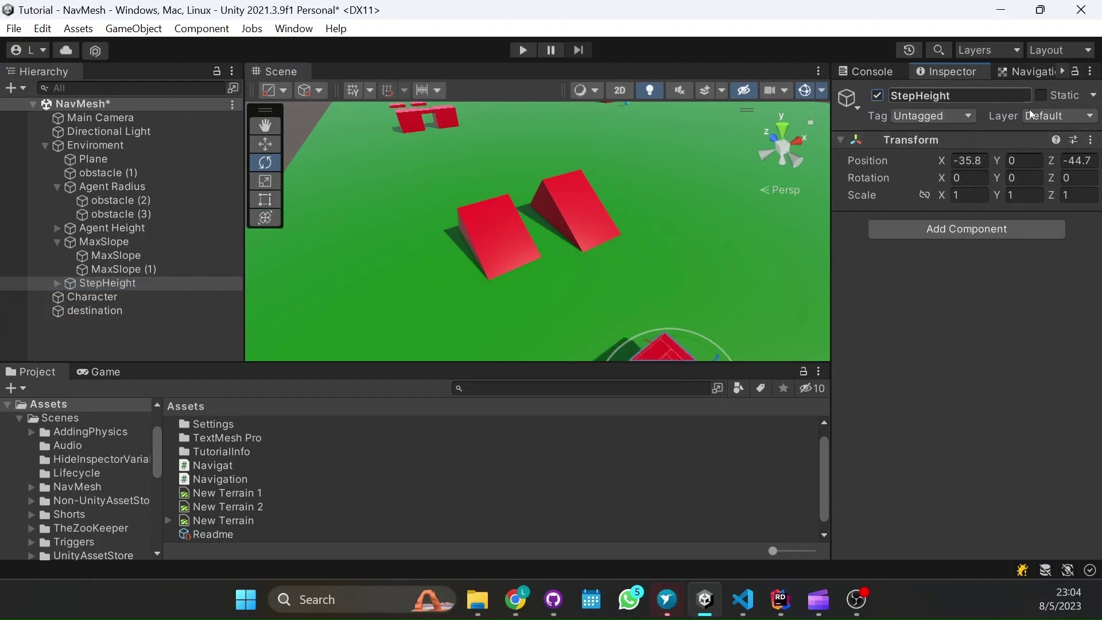
click(1043, 94)
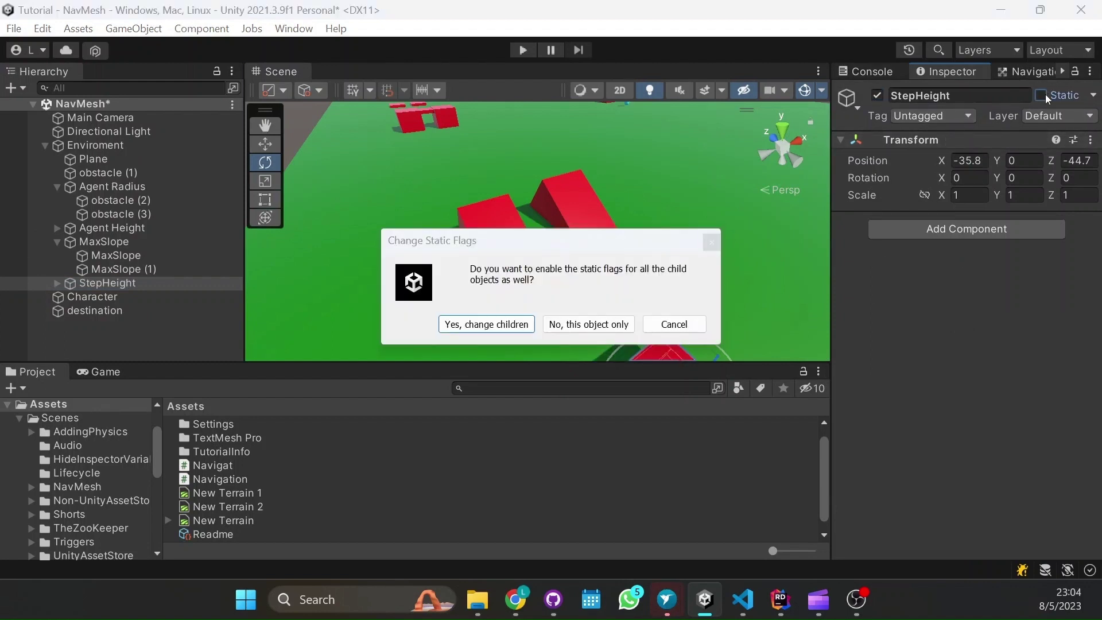
click(510, 323)
- Frame the StepHeight stairs from the side and bring up the Navigation bake settings
double_click(133, 295)
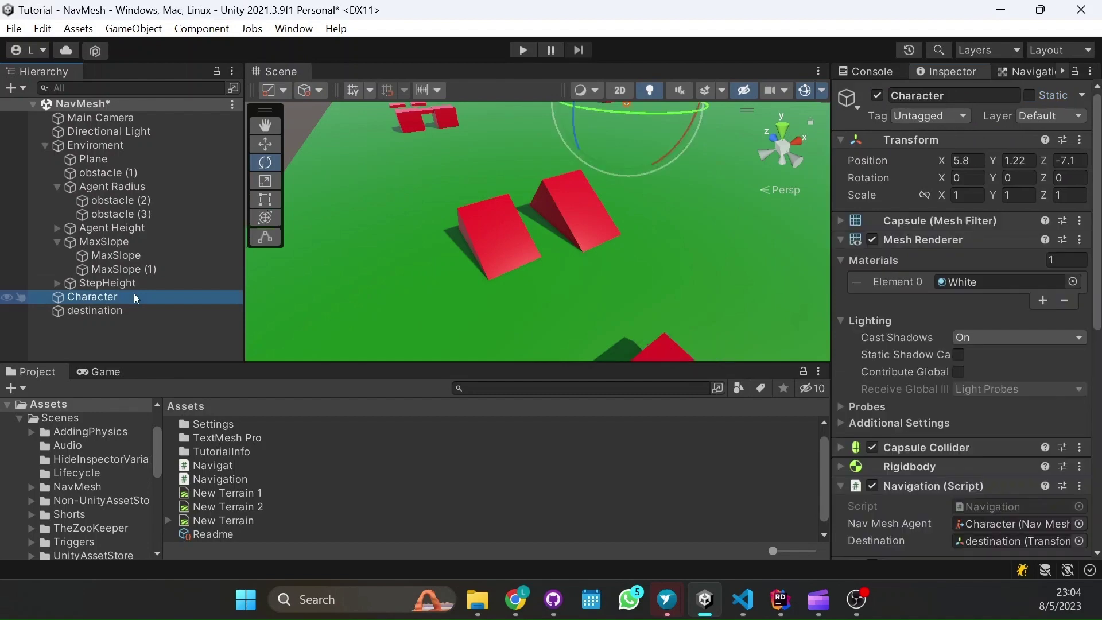
double_click(129, 283)
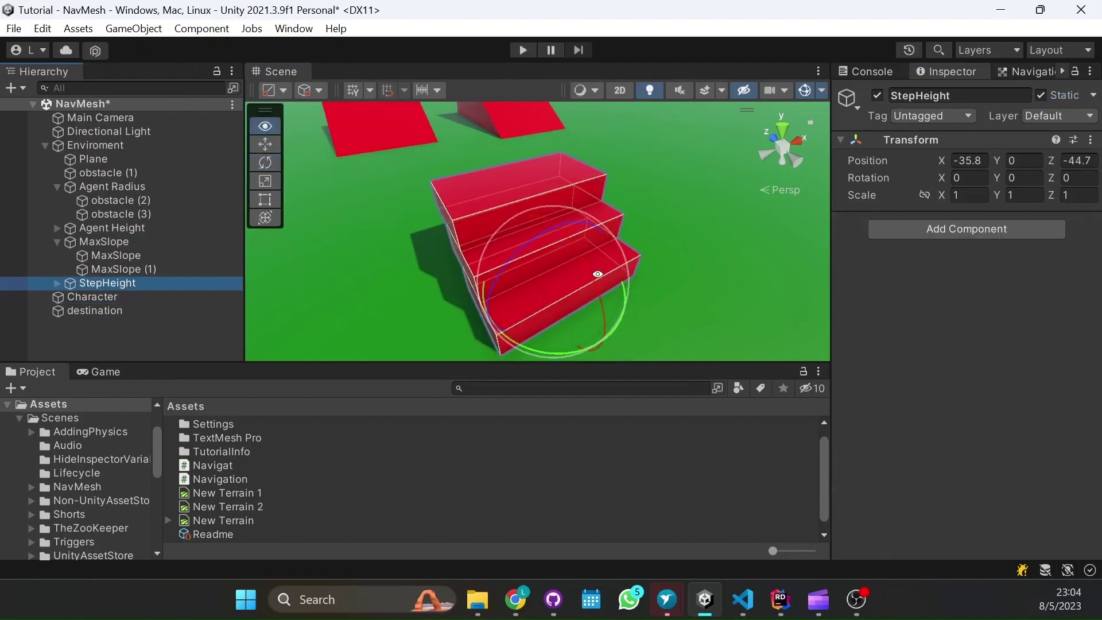
alt+drag(598, 274, 522, 244)
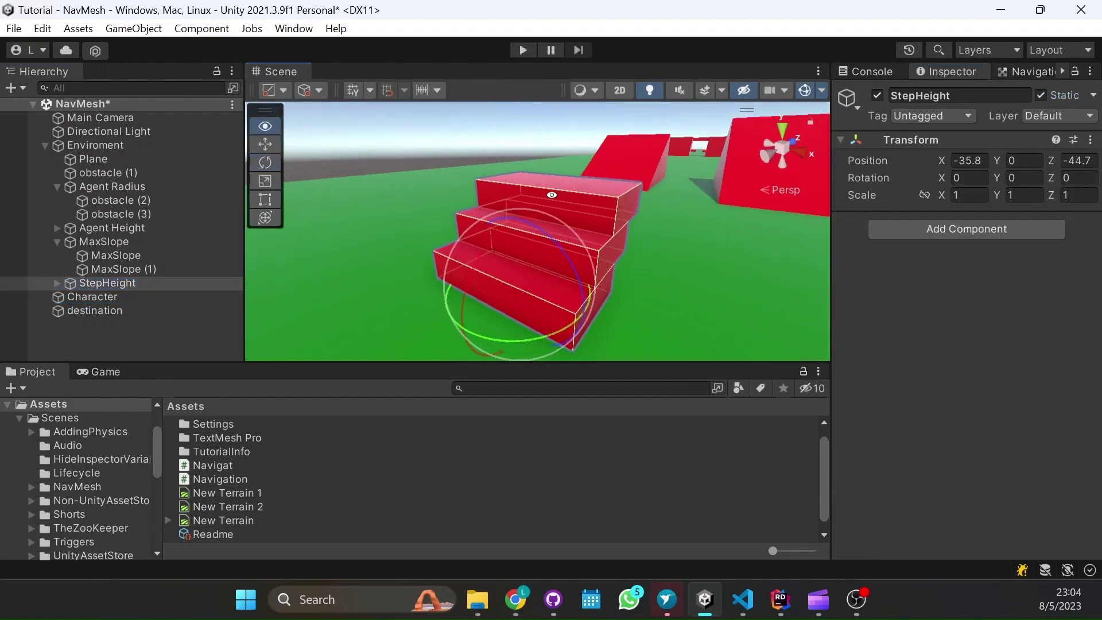
click(1021, 73)
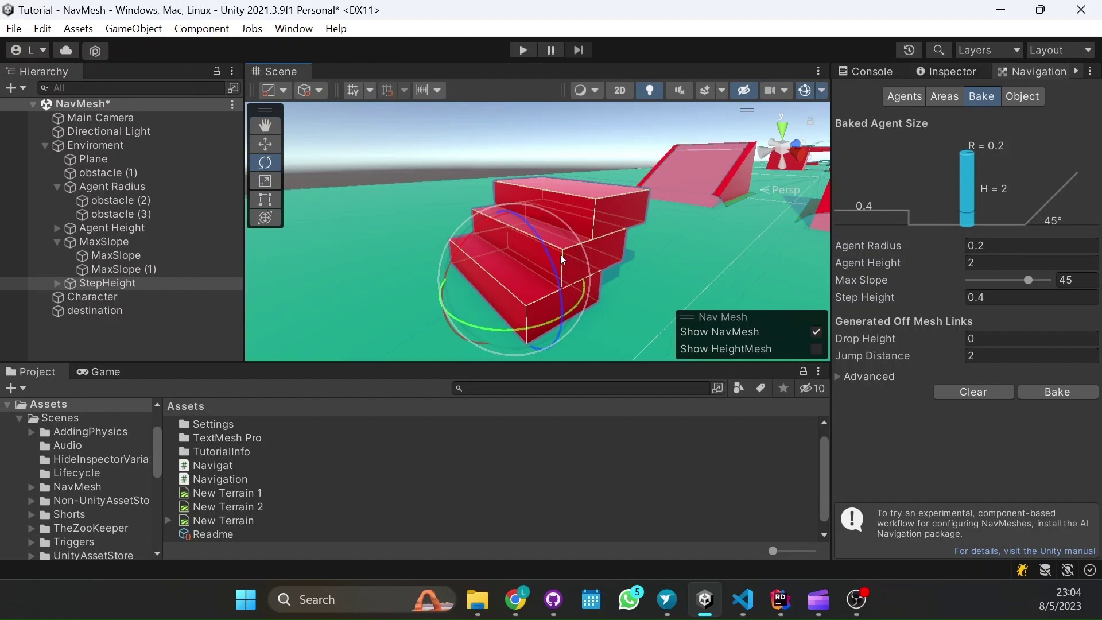
- Bake the NavMesh, then try a Step Height of 0.2 on the stairs
click(1066, 392)
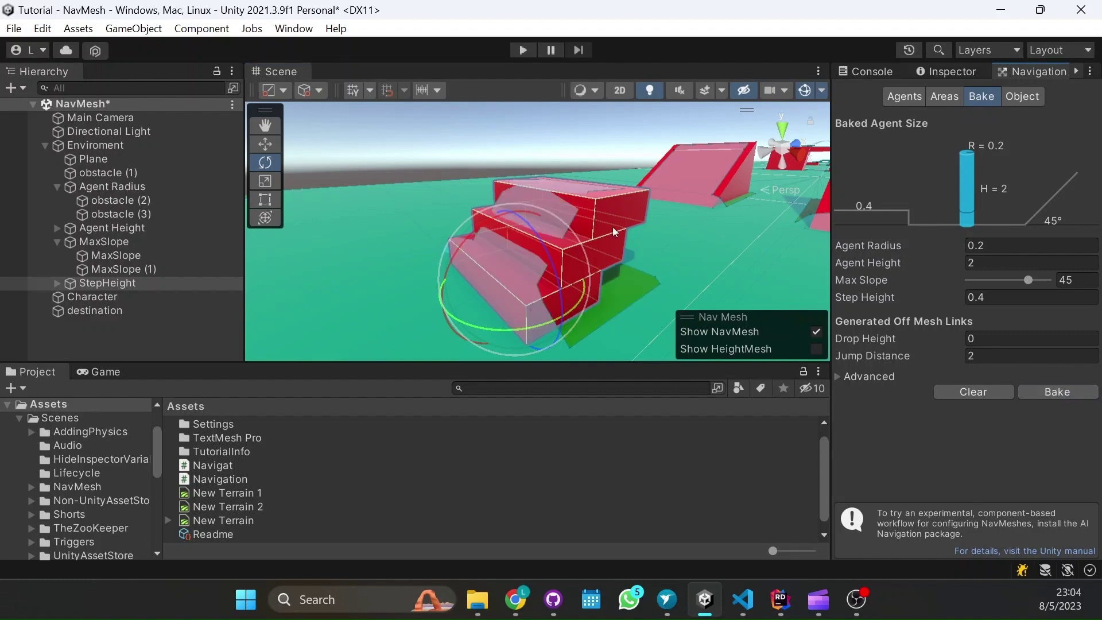
alt+drag(612, 226, 983, 323)
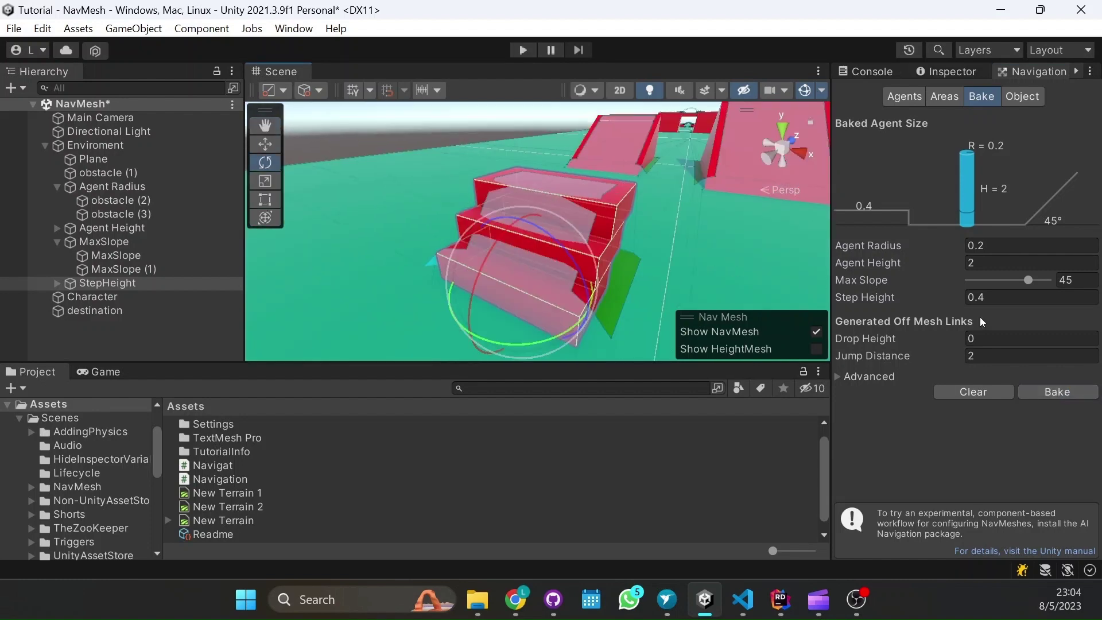
click(983, 297)
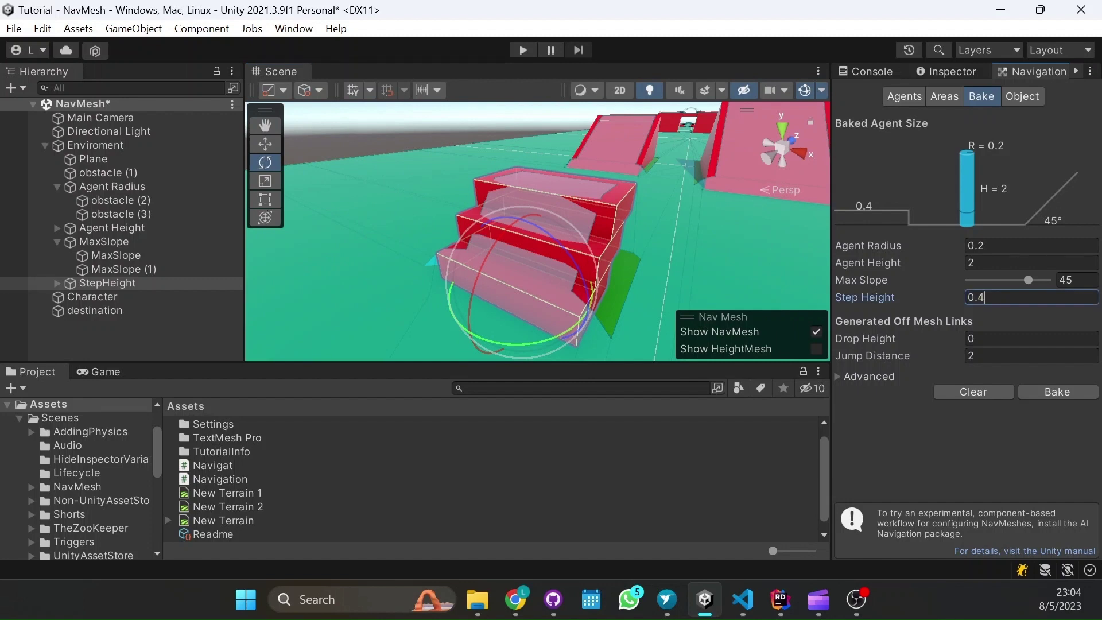
key(BackSpace)
text(2)
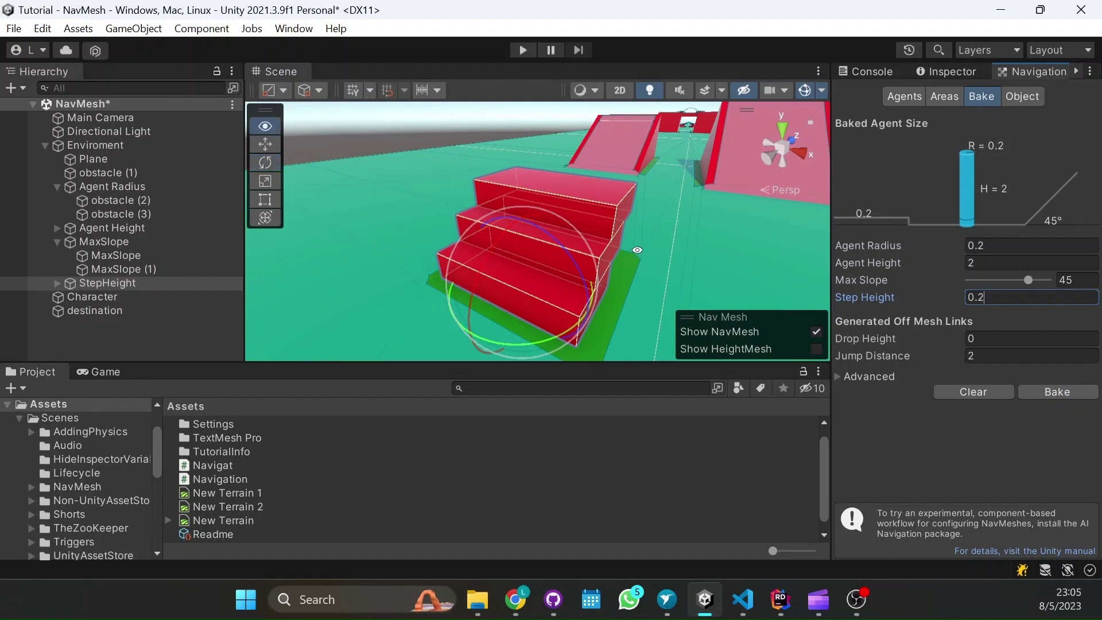
alt+drag(598, 278, 516, 241)
- Set Step Height back to 0.4 and check coverage on all three steps
click(1028, 297)
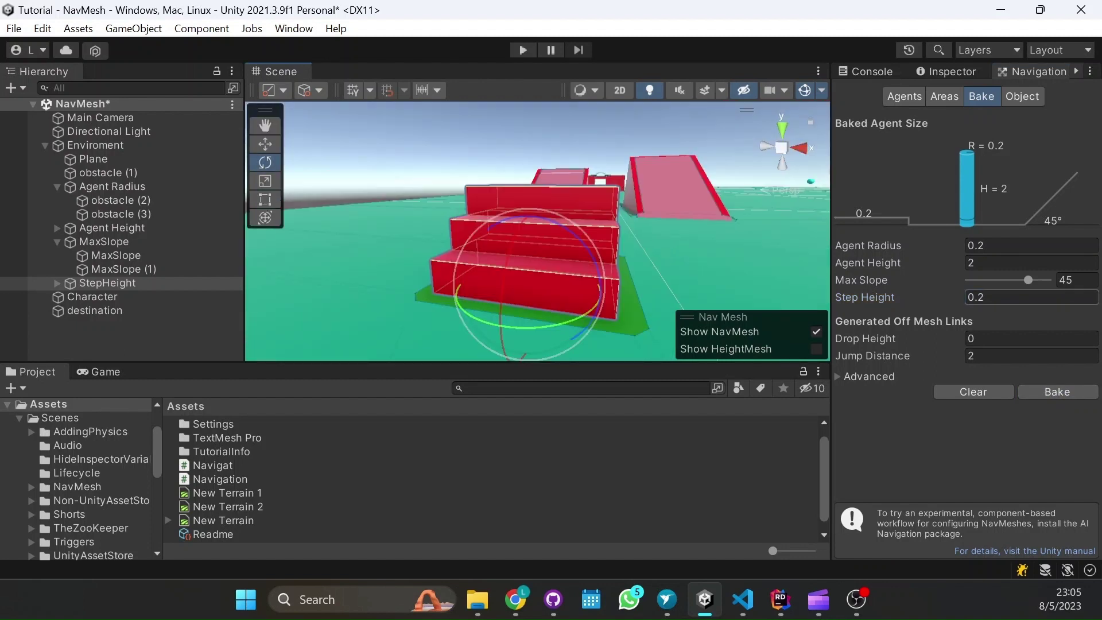
text(0.4)
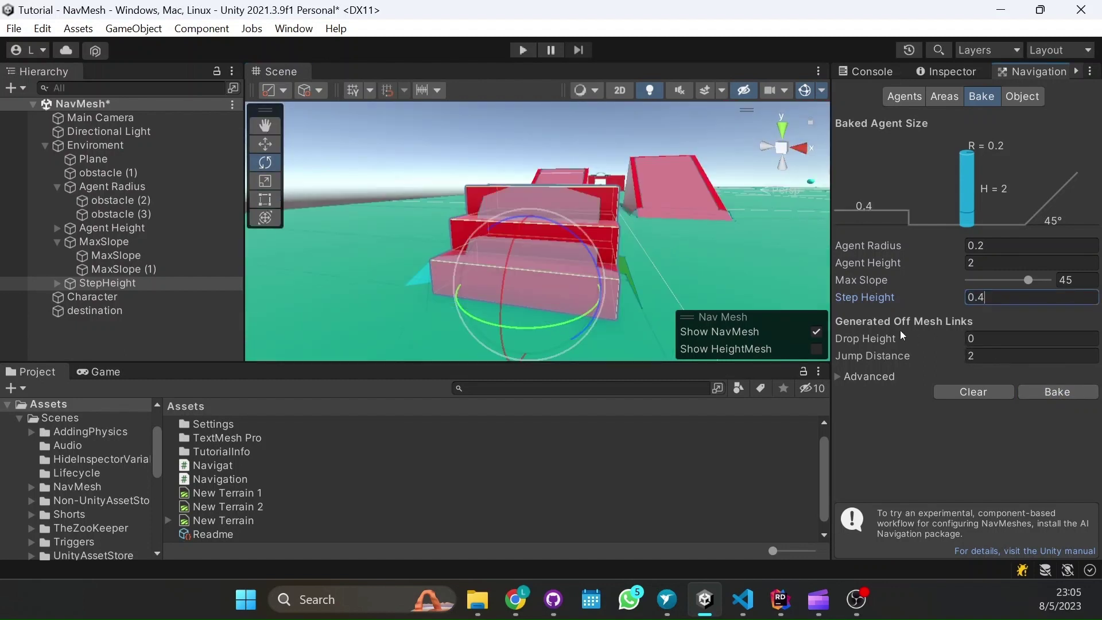
key(Tab)
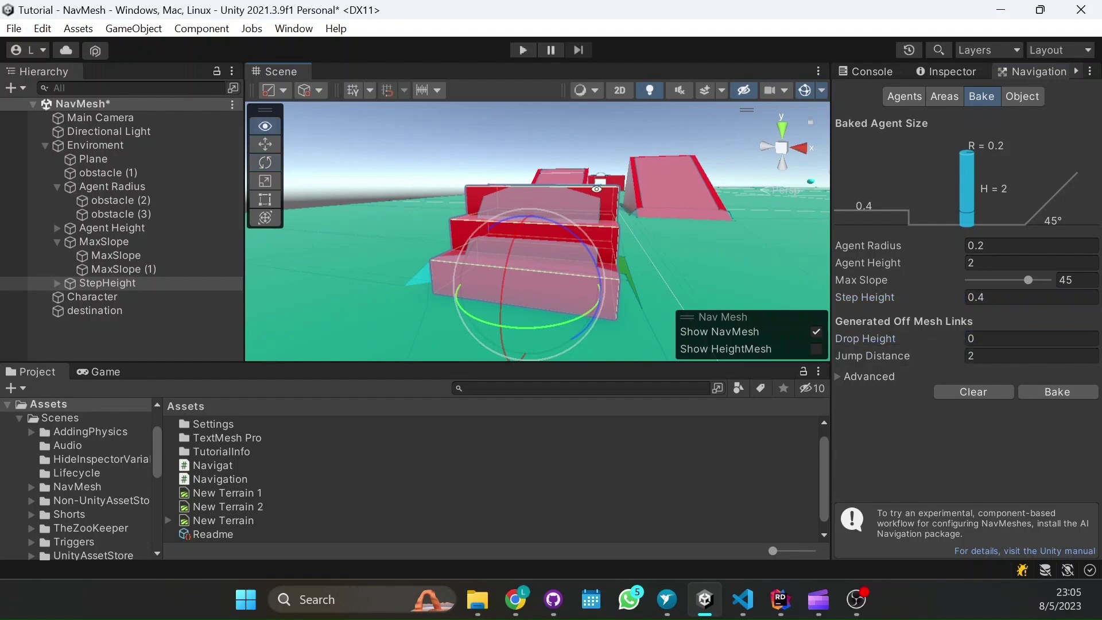
alt+drag(717, 241, 920, 304)
alt+drag(499, 161, 524, 243)
scroll(492, 199, down, 5)
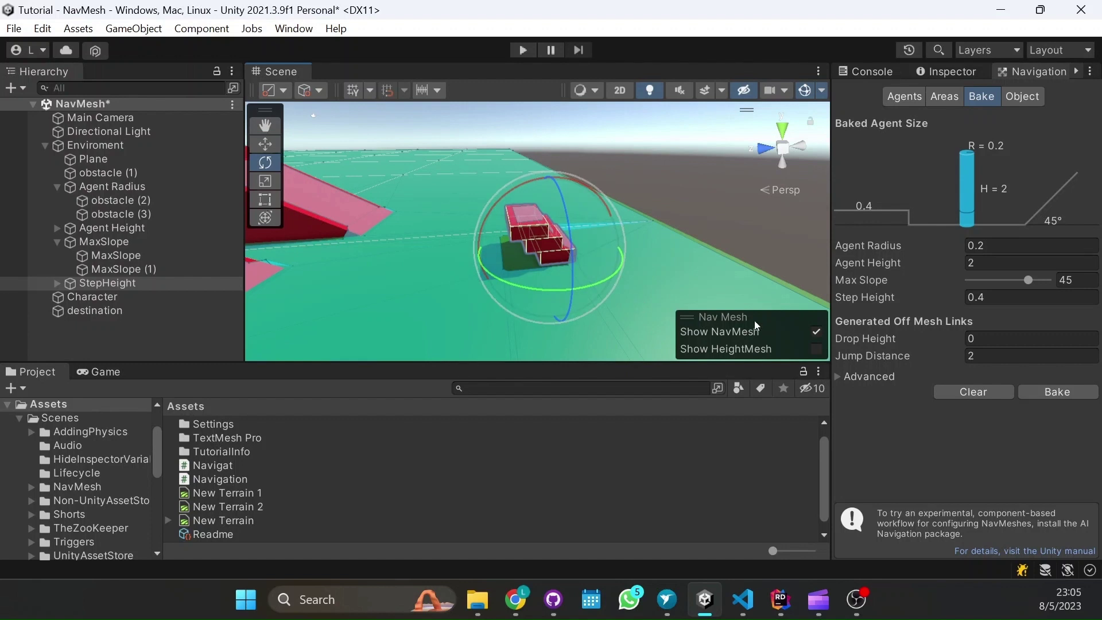
- Change the Drop Height value to 9 while inspecting the stairs from several angles
click(1010, 339)
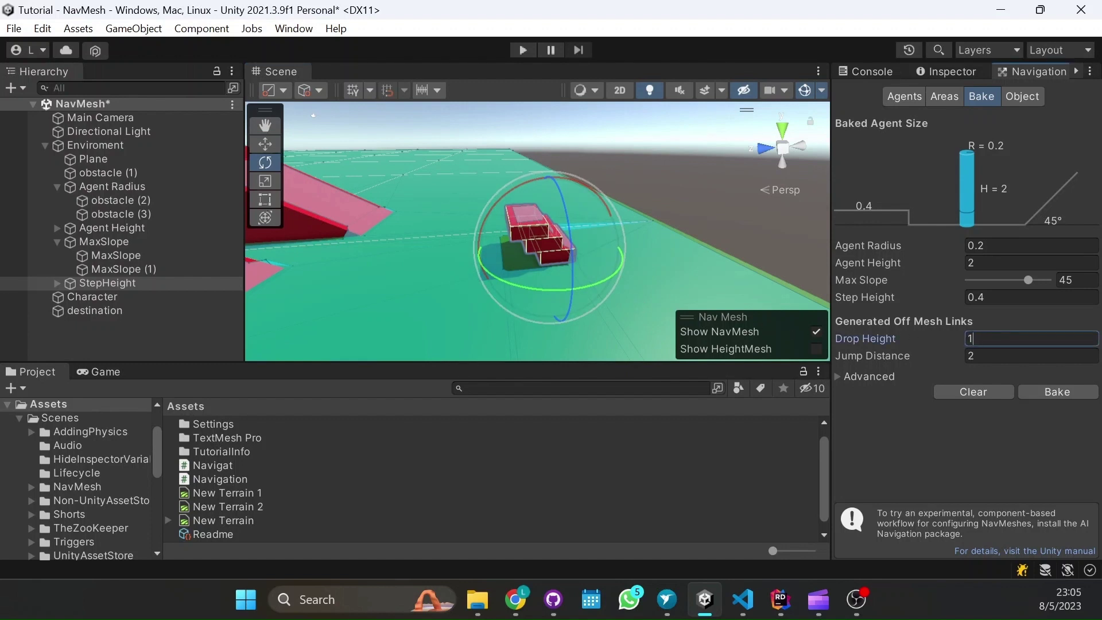
scroll(534, 249, up, 4)
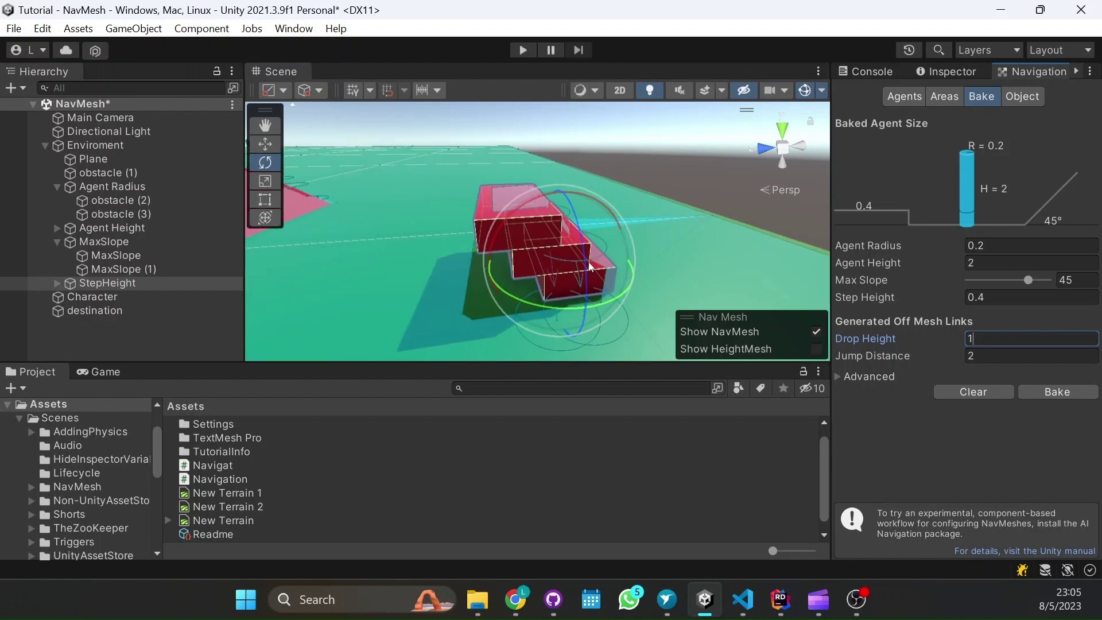
alt+drag(590, 267, 555, 232)
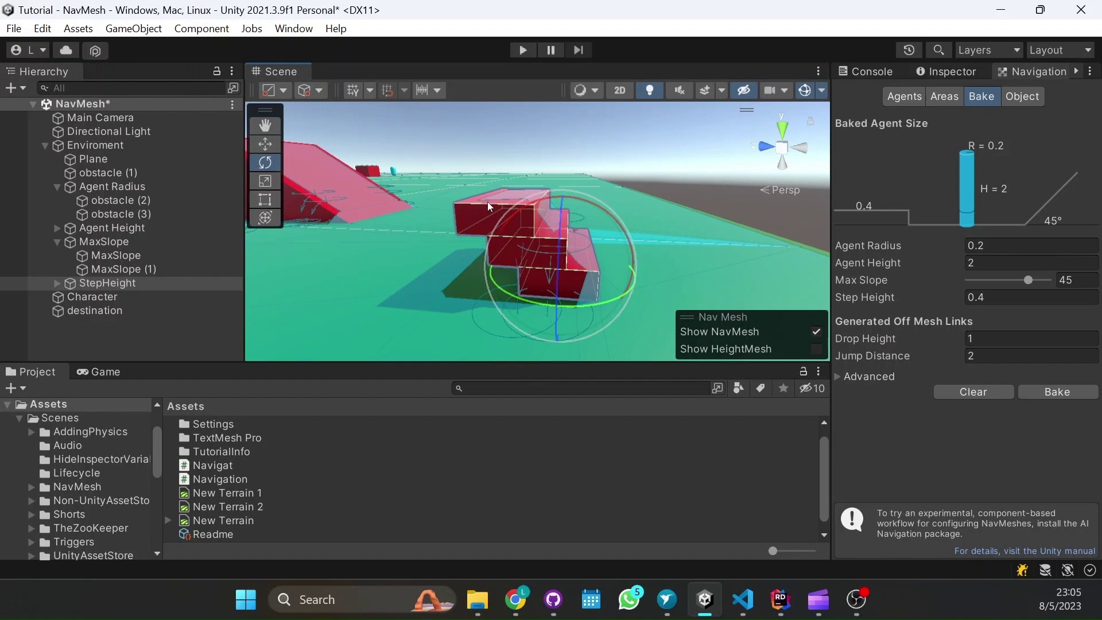
alt+drag(457, 254, 460, 277)
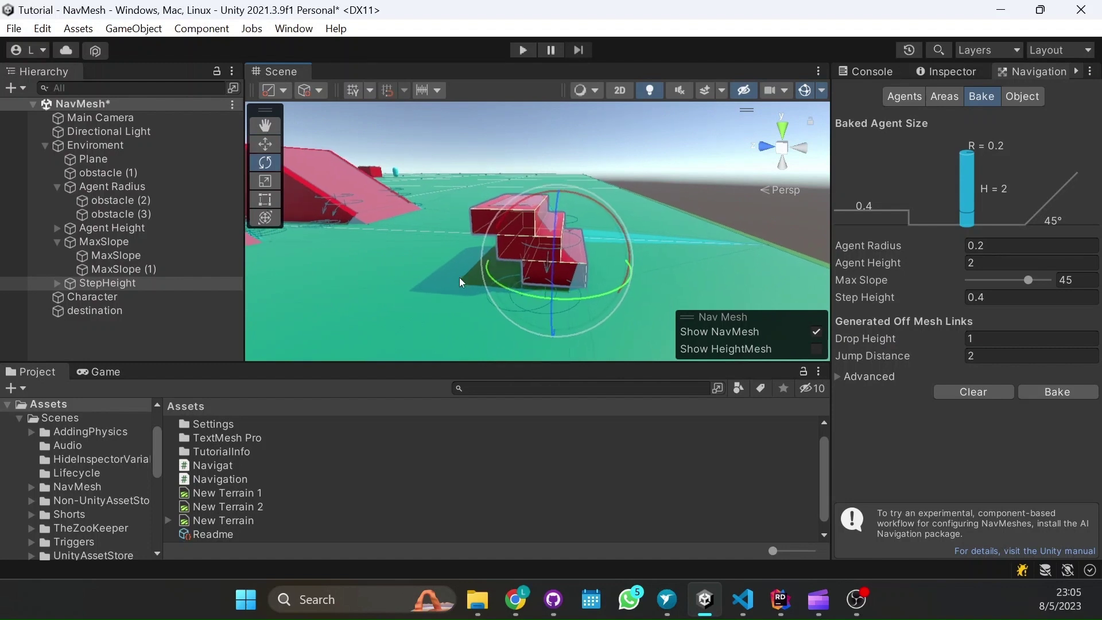
key(Tab)
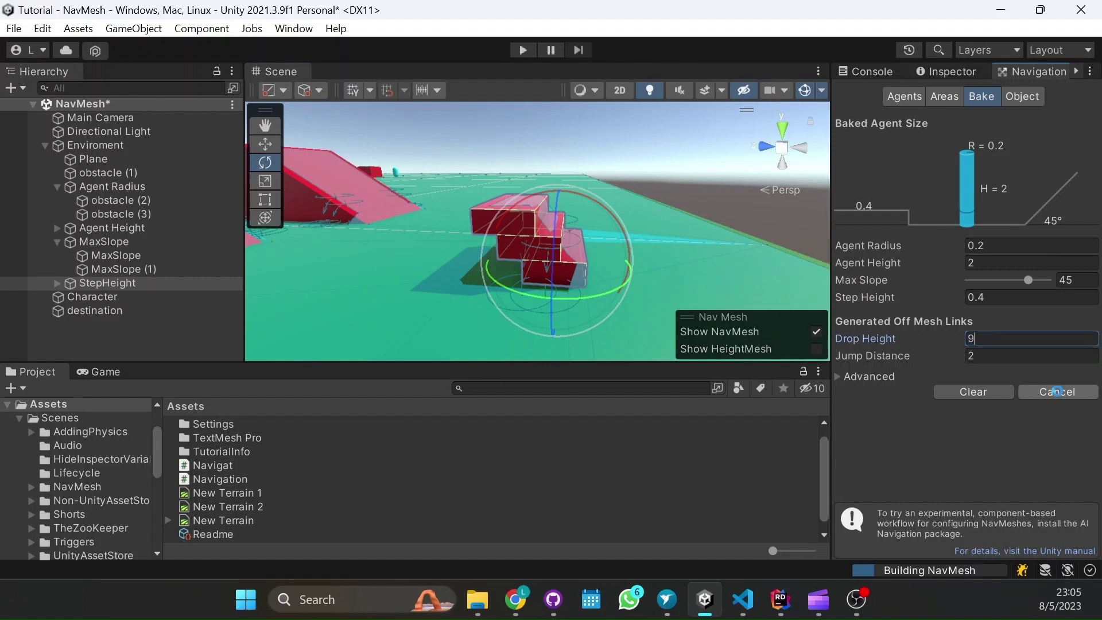
alt+drag(429, 246, 424, 297)
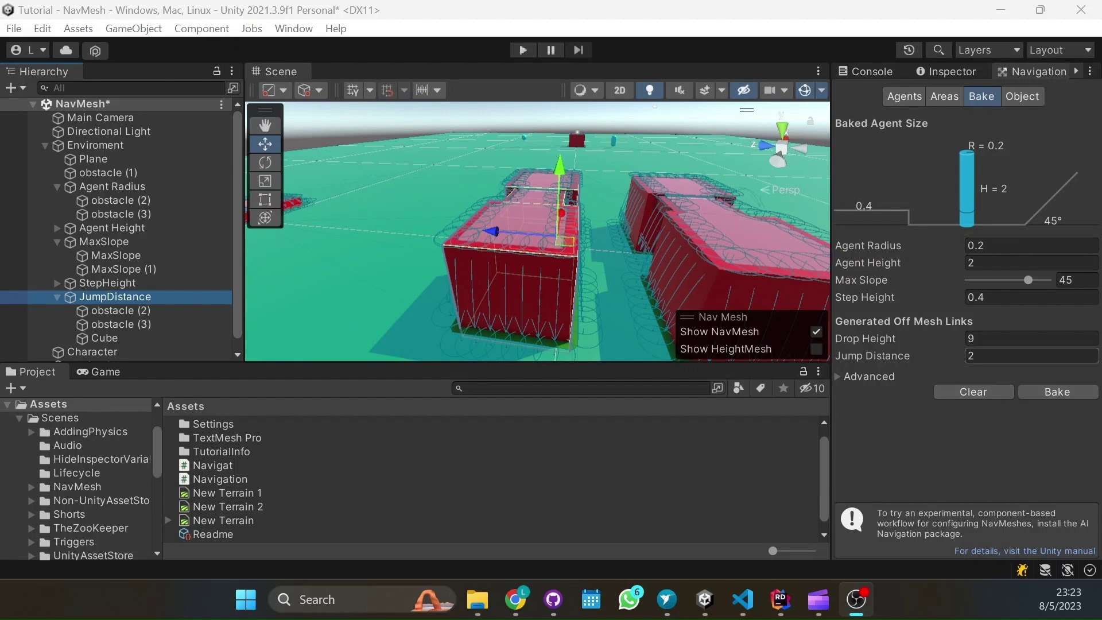
- Bake, then raise Jump Distance from 2 to 4 and rebake to create jump links
click(1049, 395)
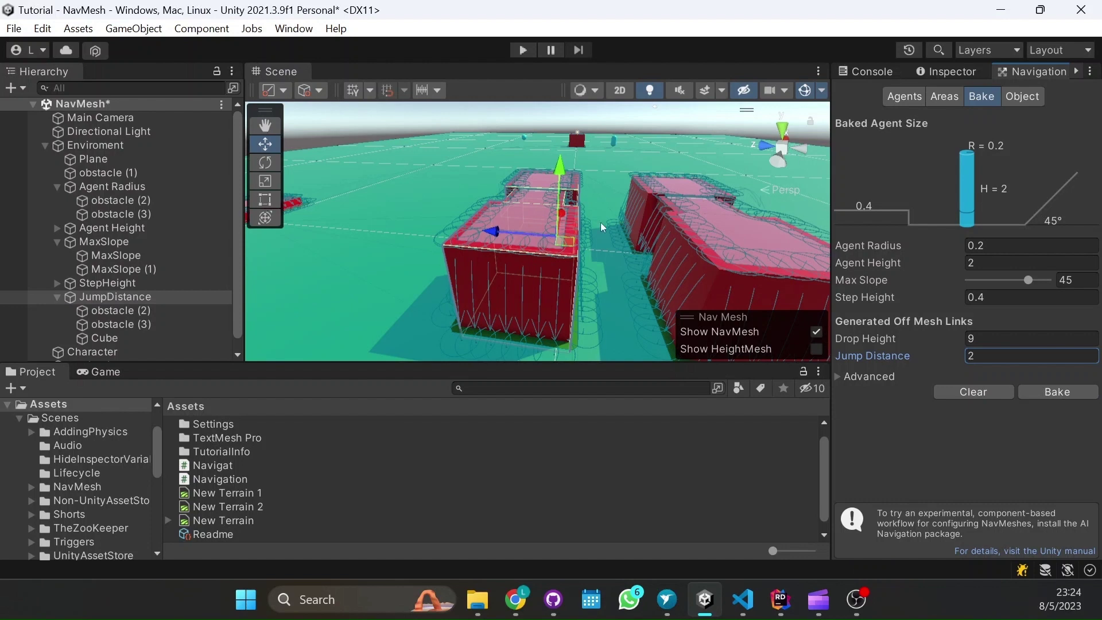
click(1000, 356)
text(4)
click(1052, 393)
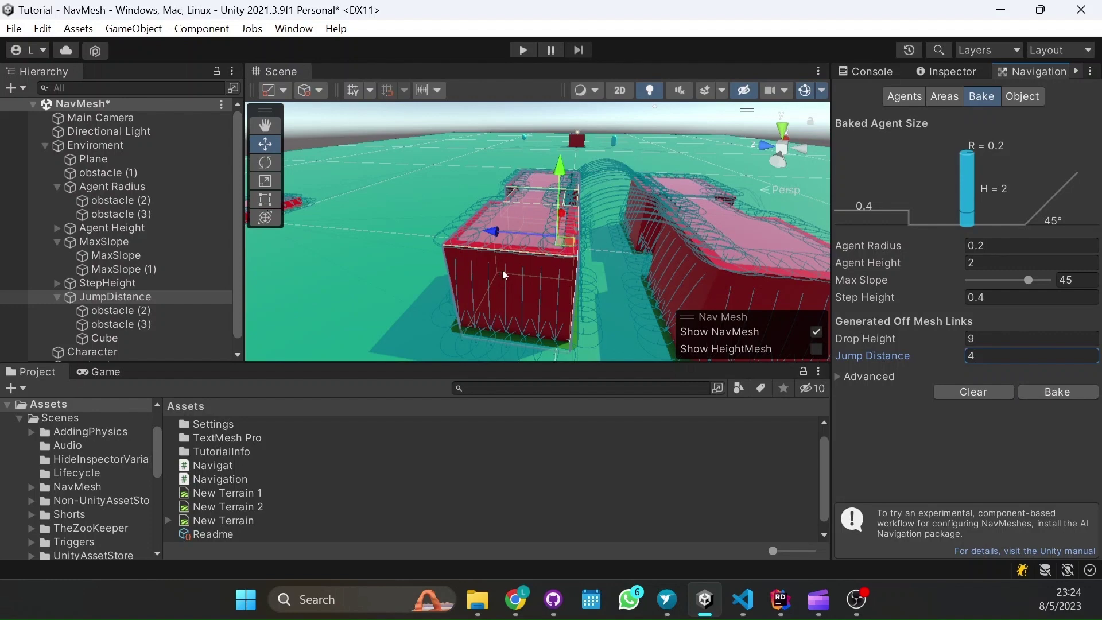
alt+drag(502, 270, 588, 264)
scroll(474, 267, down, 10)
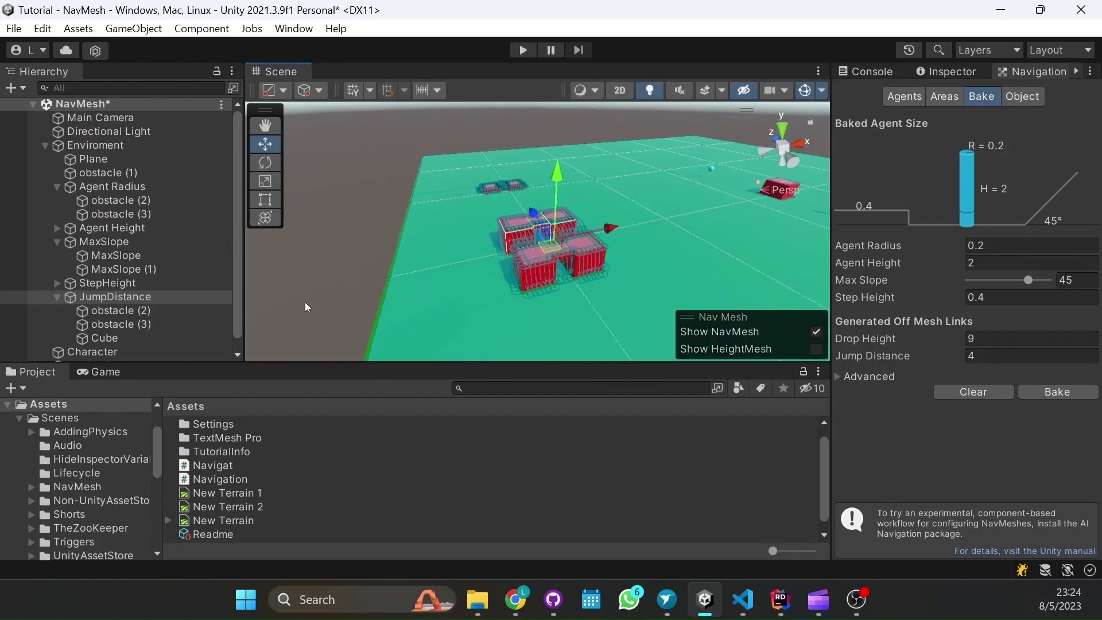
- Frame the JumpDistance boxes and enter Play mode to test the jump links
key(f)
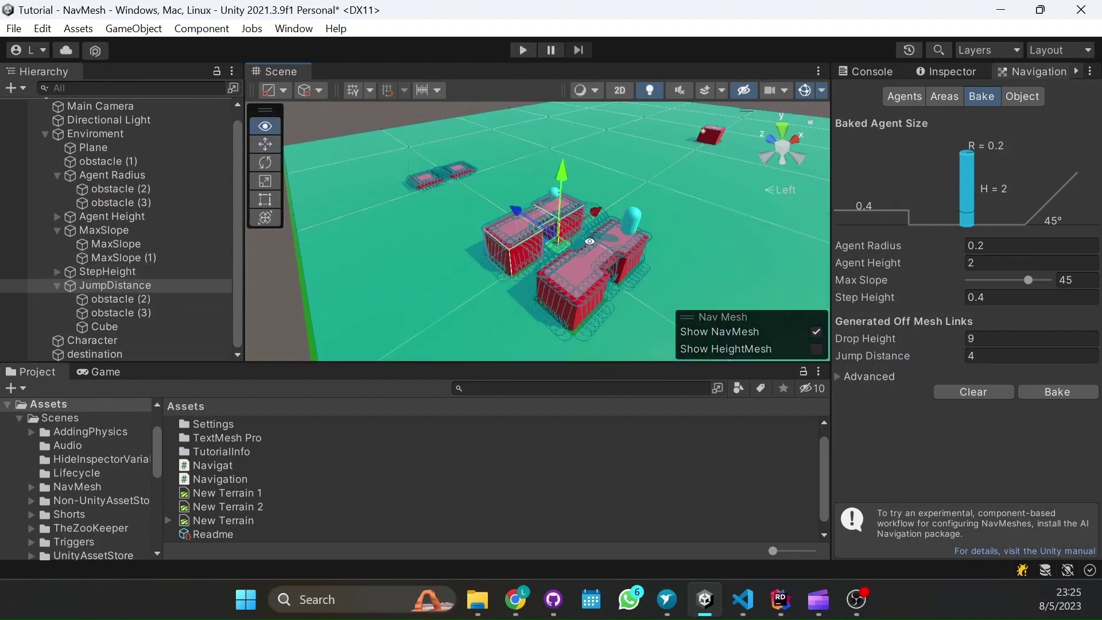
alt+drag(554, 237, 637, 246)
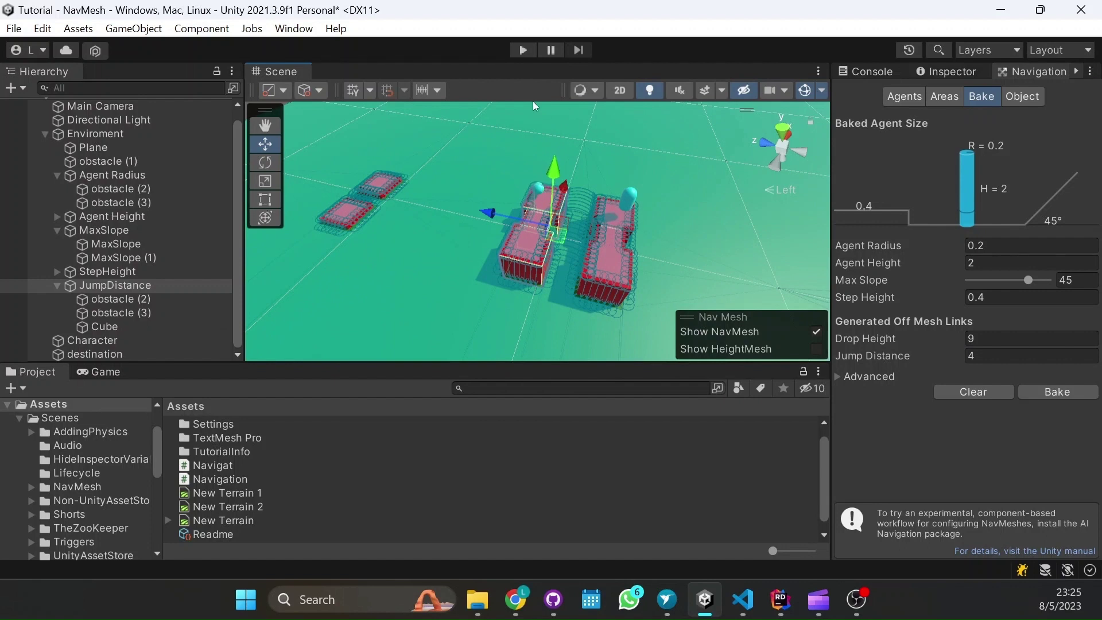
click(523, 50)
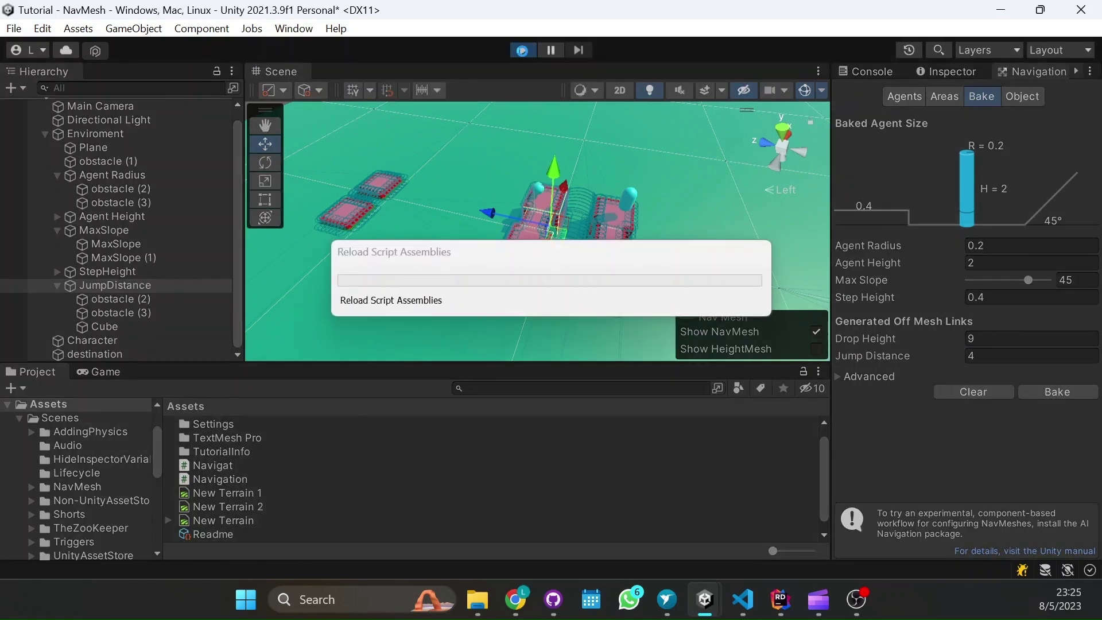